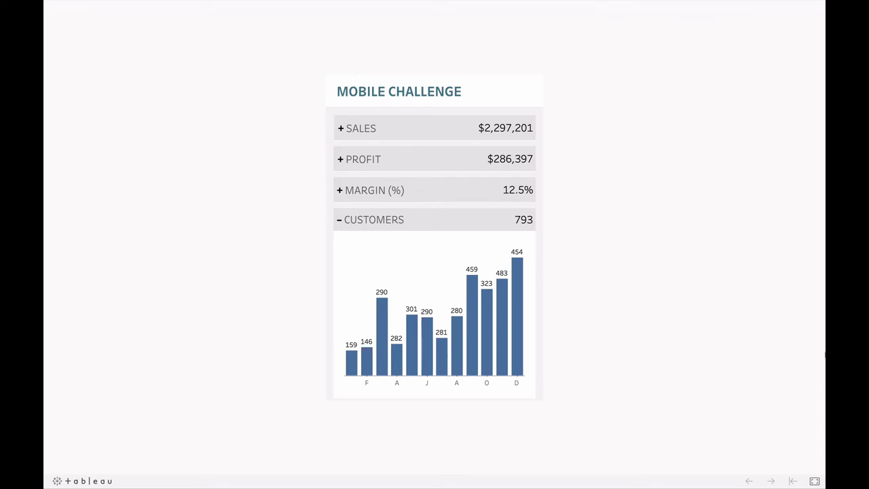
- On the finished dashboard, expand and collapse the Customers, Sales and Profit monthly bar charts
left_click(417, 220)
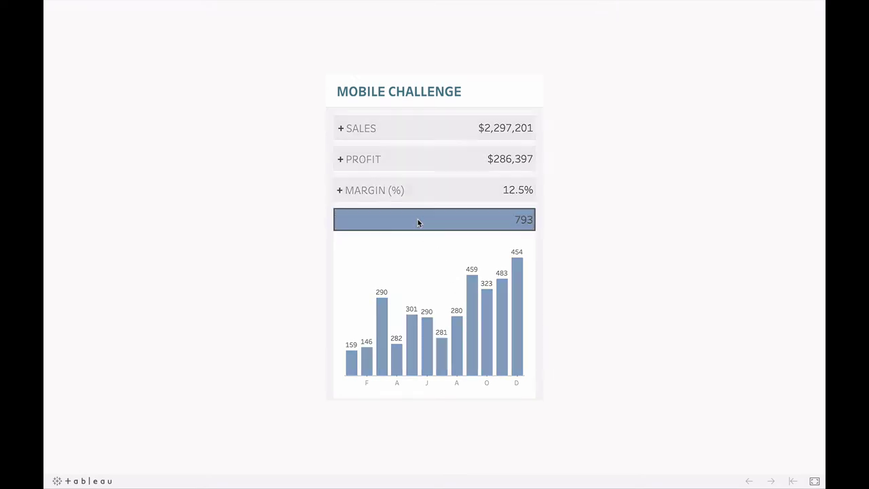
left_click(418, 222)
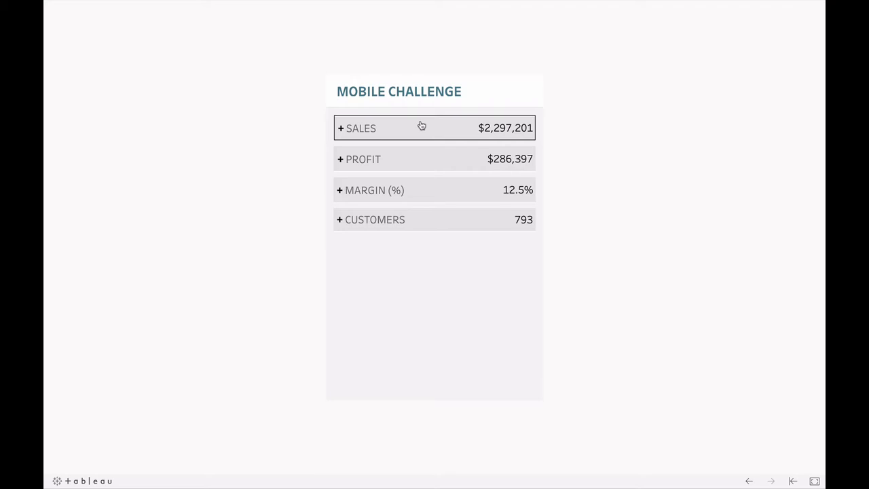
left_click(399, 130)
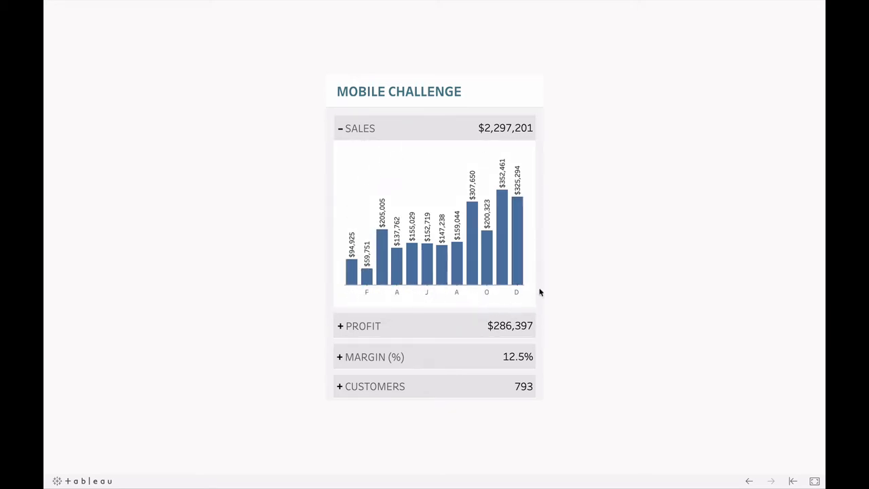
left_click(435, 330)
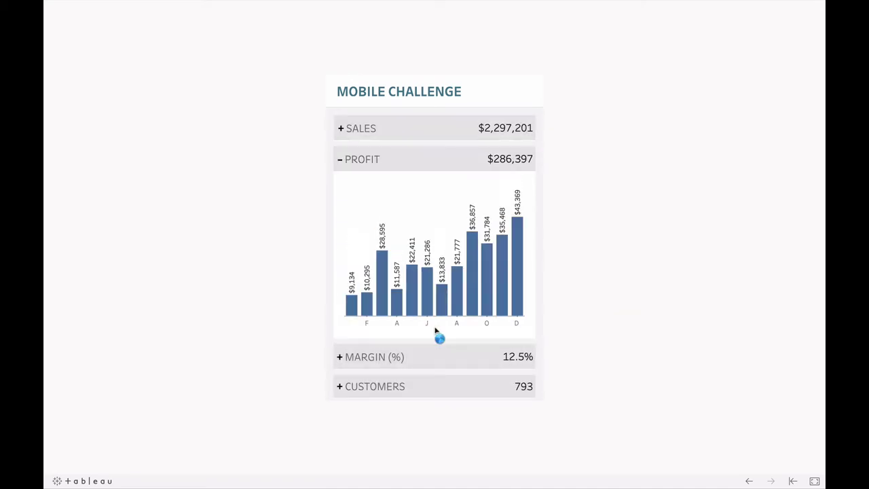
left_click(384, 358)
left_click(403, 168)
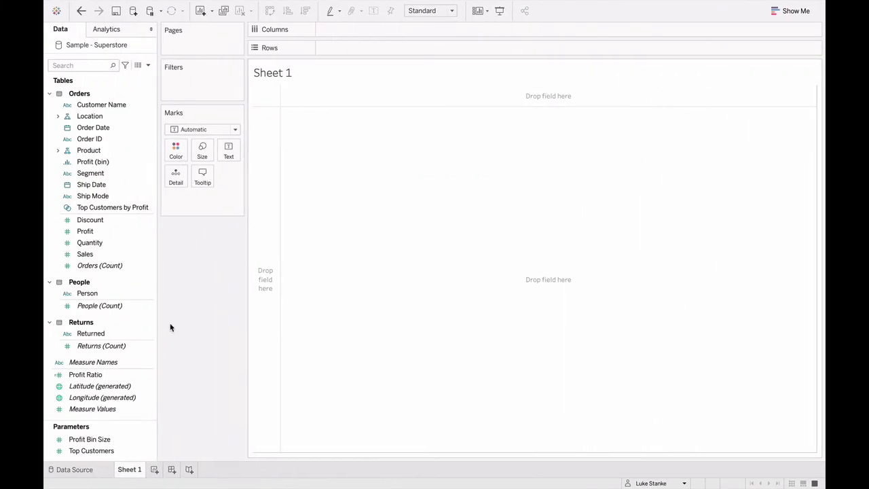
- Add an ad-hoc MIN(0.0) calculation to the Columns shelf
double_click(327, 28)
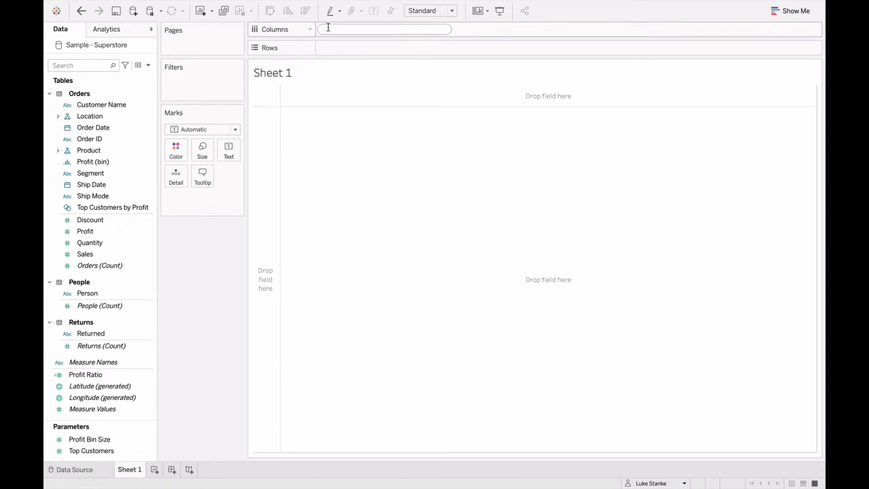
type("MIN(0")
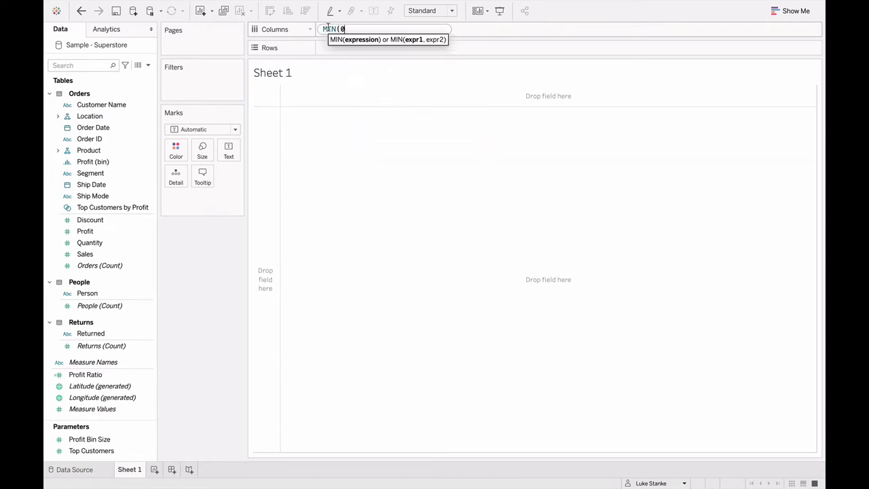
type(".0)")
key("Return")
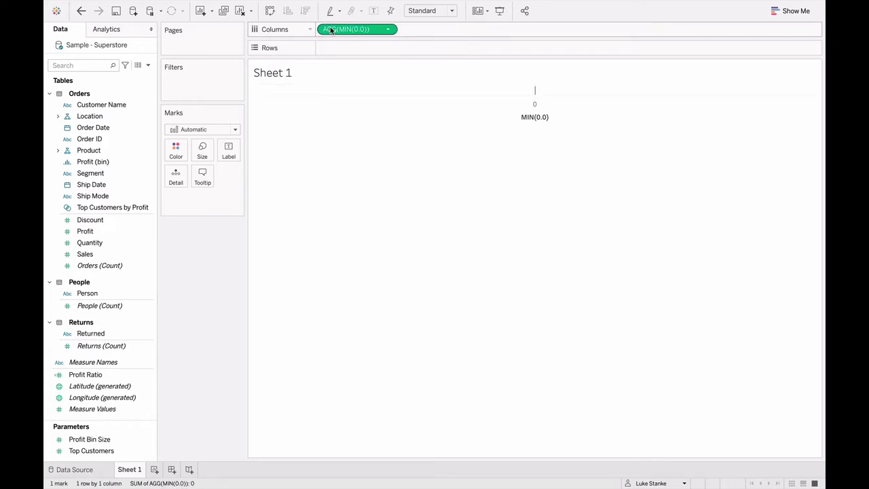
- Duplicate the MIN(0.0) pill beside itself and edit the copy to MIN(1.0)
left_click_drag(331, 30, 415, 34)
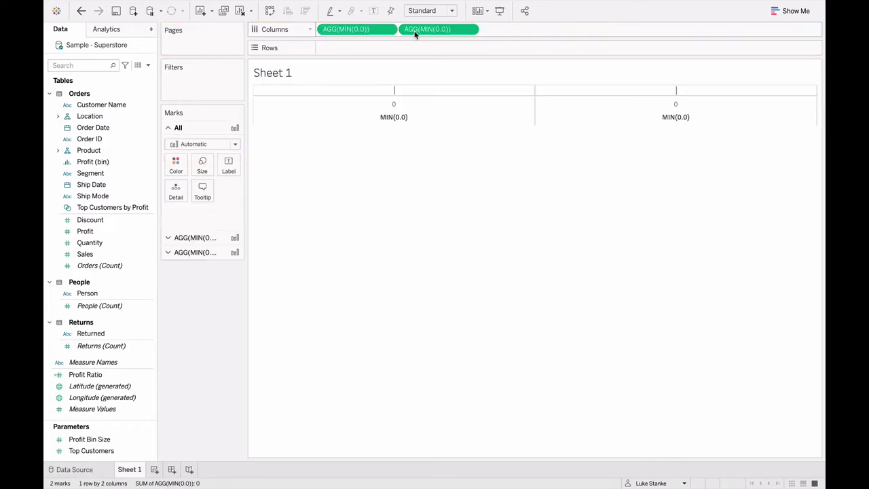
double_click(415, 32)
left_click(422, 29)
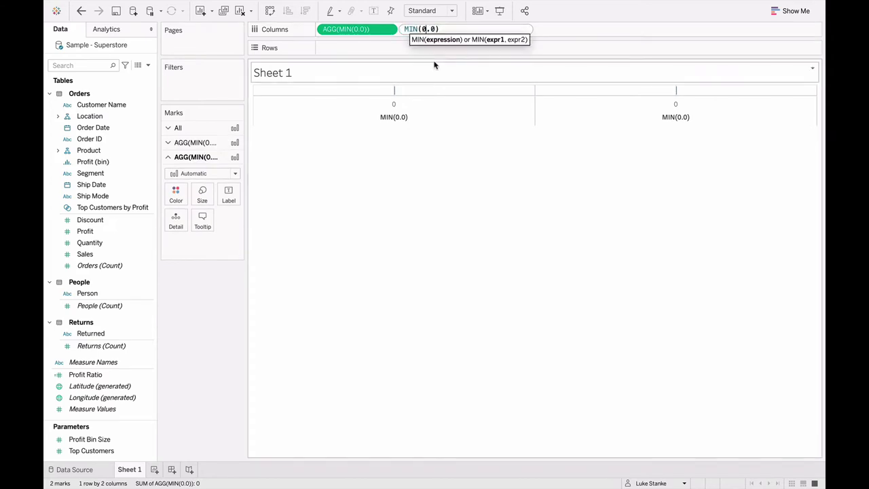
key("Delete")
type("1")
key("Return")
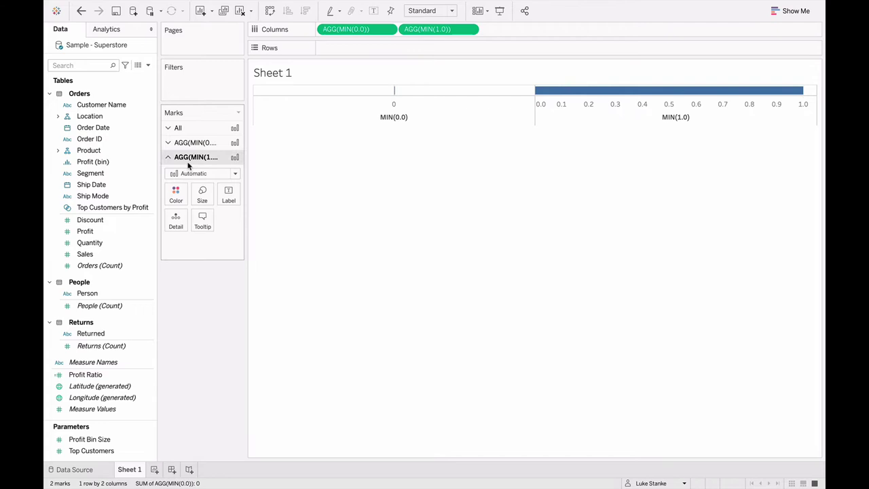
left_click(190, 129)
- Make all marks Gantt bars and merge the two axes into a synchronized dual axis
left_click(187, 144)
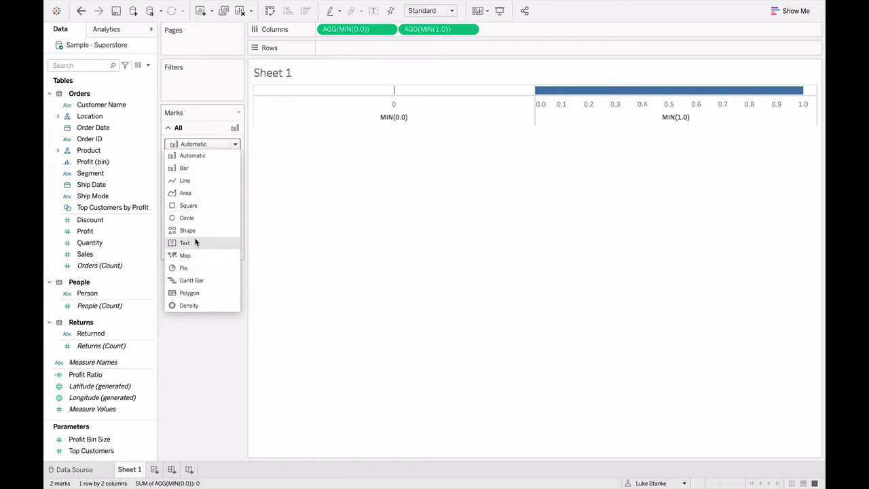
left_click(181, 280)
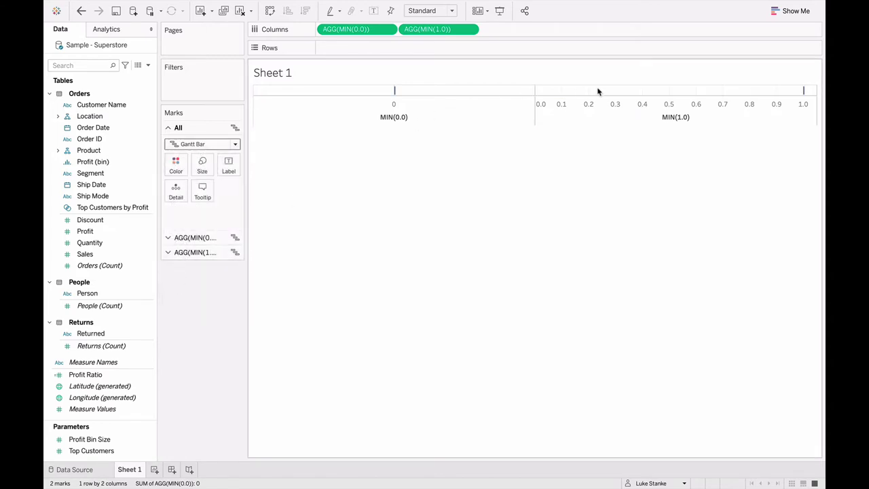
right_click(585, 112)
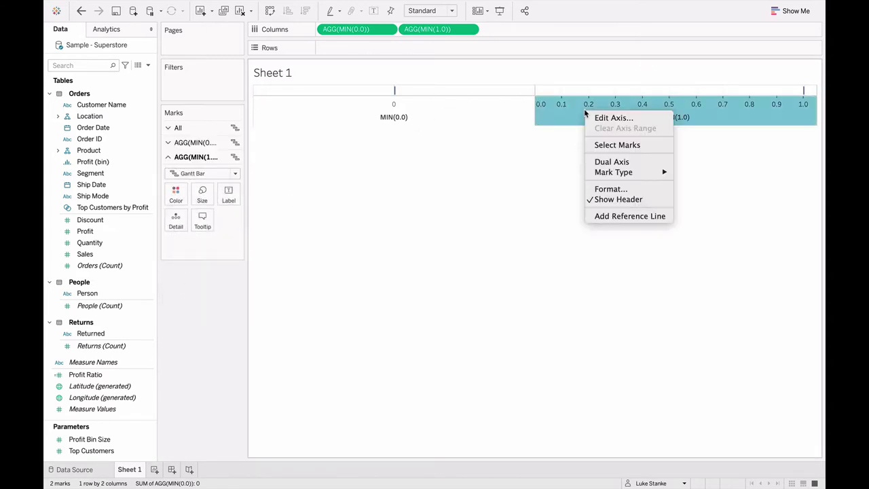
left_click(615, 163)
right_click(527, 138)
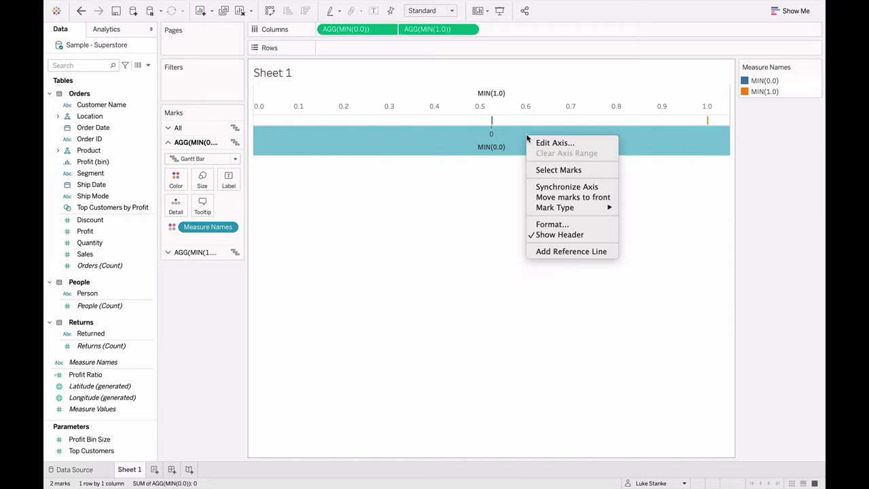
left_click(553, 187)
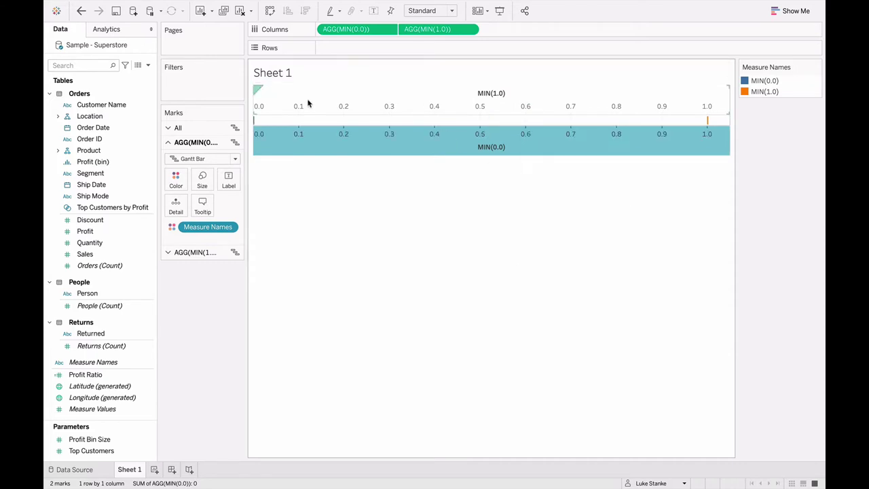
- Make the chart row taller and remove Measure Names from the mark colouring
left_click(255, 123)
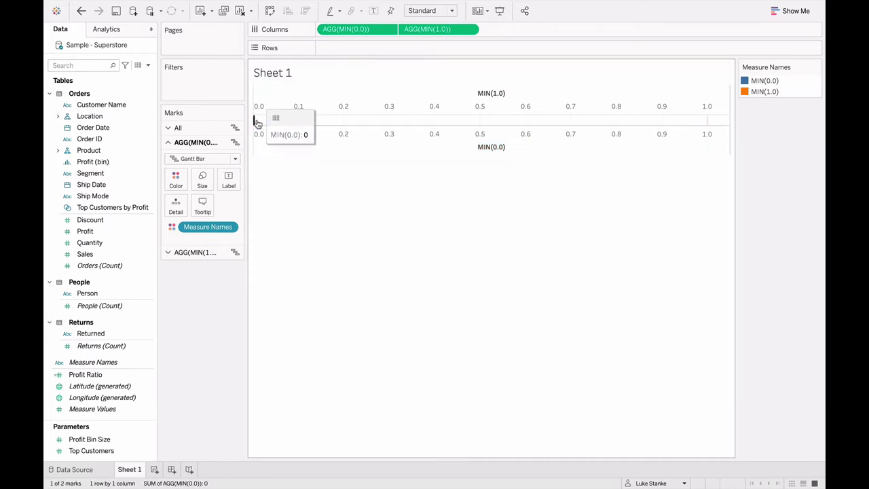
mouse_move(711, 124)
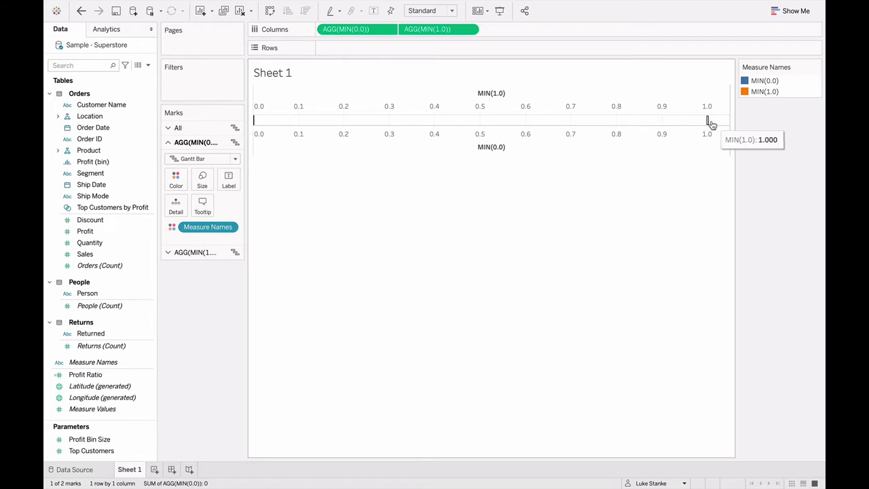
left_click_drag(623, 127, 620, 143)
left_click(636, 136)
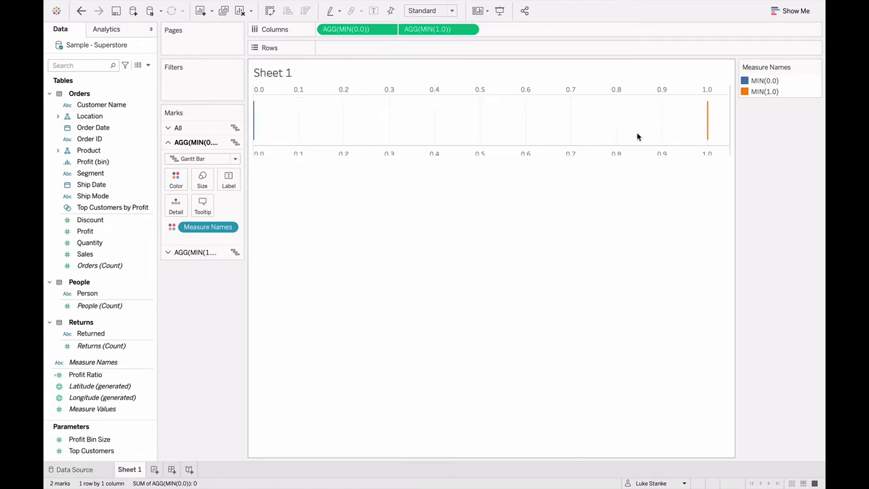
left_click(196, 129)
left_click_drag(204, 212, 174, 375)
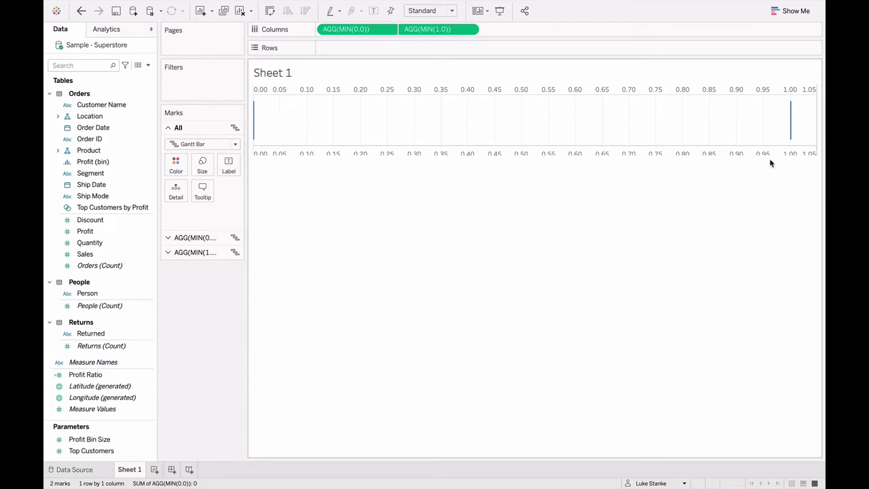
- Fix the bottom axis range to run from 0 to 1
right_click(675, 156)
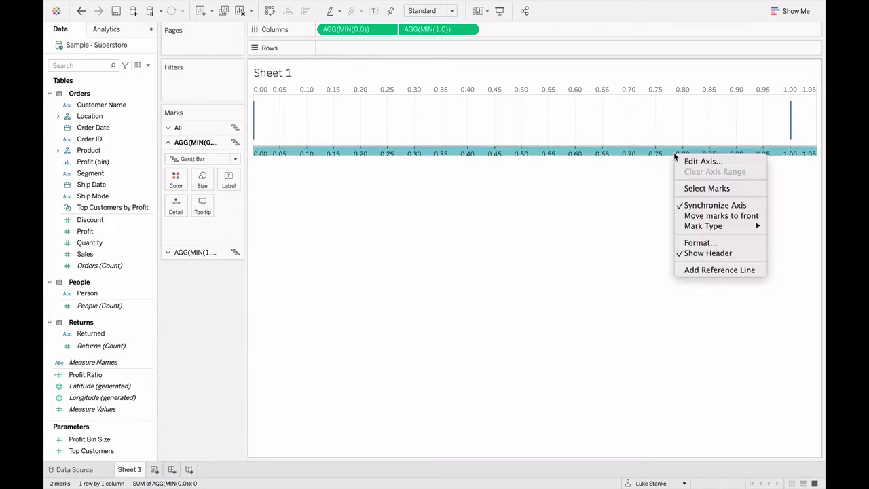
left_click(701, 161)
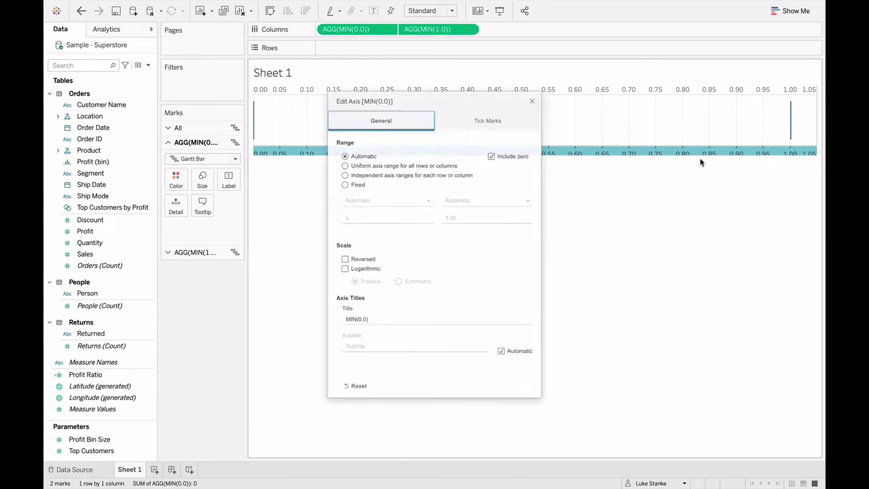
left_click(341, 175)
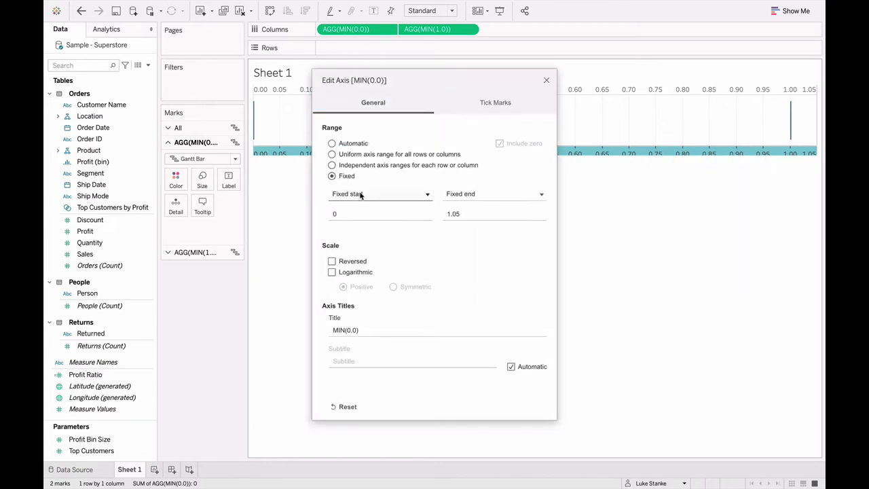
left_click(500, 213)
left_click_drag(500, 213, 448, 213)
type("1")
key("Tab")
left_click(547, 81)
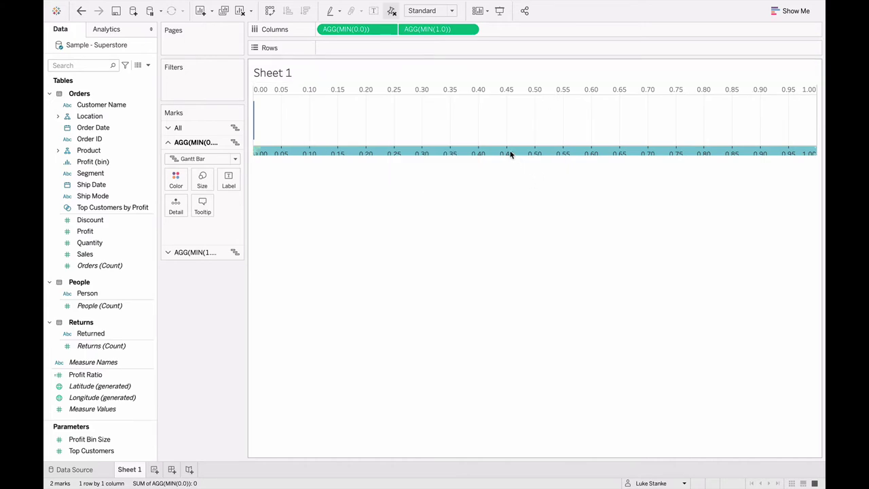
- Label the MIN(0.0) marks with an ad-hoc "SALES" text calculation
left_click(124, 386)
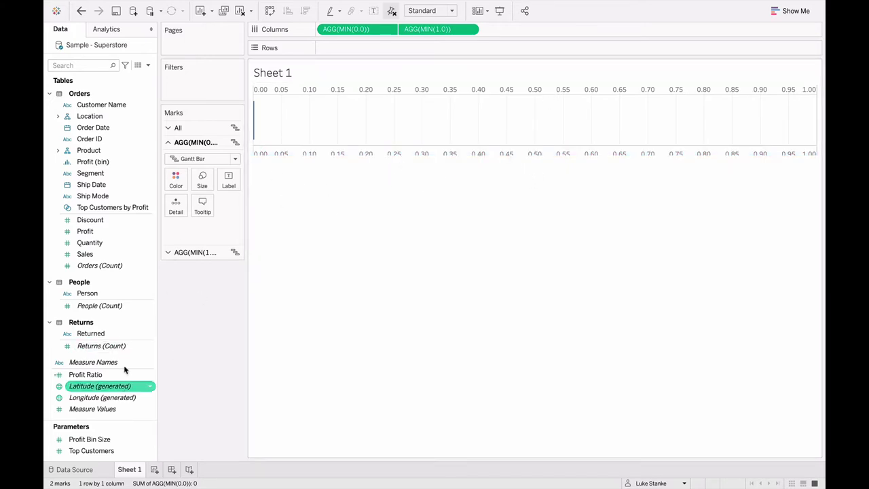
mouse_move(124, 369)
left_mouse_down()
mouse_move(225, 249)
mouse_move(359, 142)
mouse_move(210, 351)
mouse_move(228, 190)
mouse_move(324, 95)
mouse_move(343, 27)
left_mouse_up()
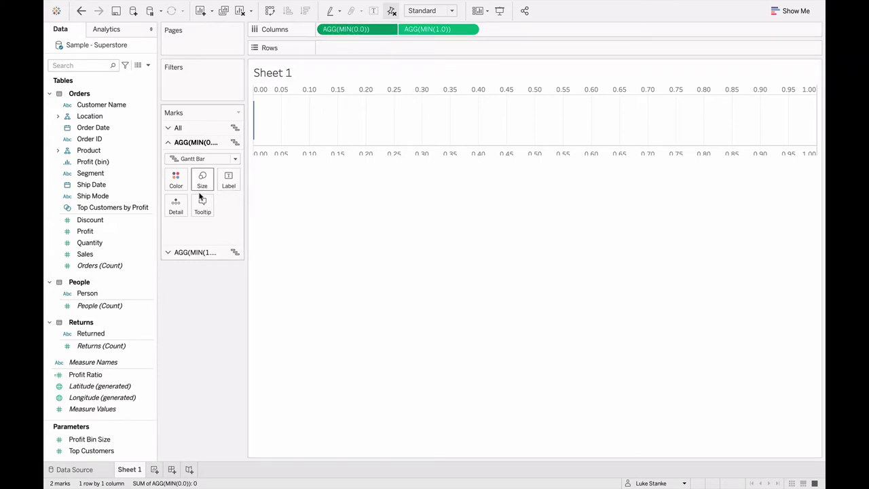
double_click(188, 229)
type("\"Sales")
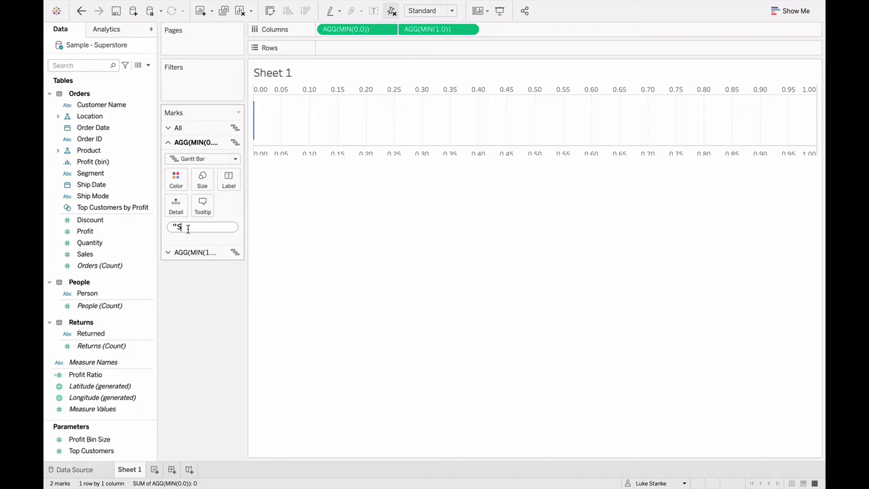
key("BackSpace")
key("BackSpace")
key("BackSpace")
type("les")
key("BackSpace")
key("BackSpace")
key("BackSpace")
key("BackSpace")
key("BackSpace")
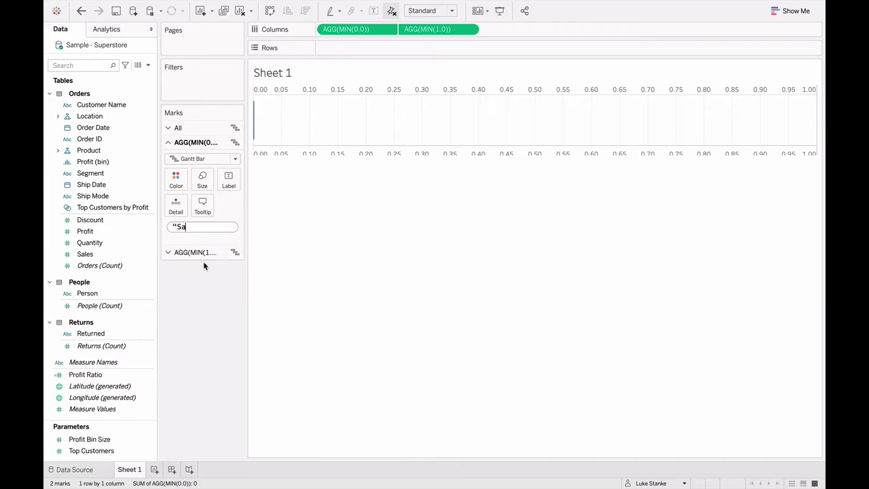
type("SALES\"")
key("Return")
left_click_drag(204, 227, 229, 188)
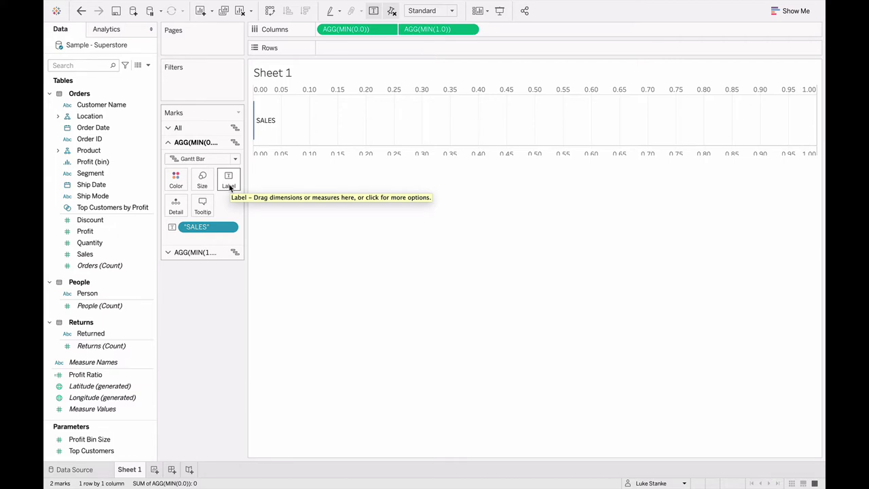
- Label the MIN(1.0) marks with SUM(Sales), showing 2,297,201
left_click(422, 28)
left_click(72, 64)
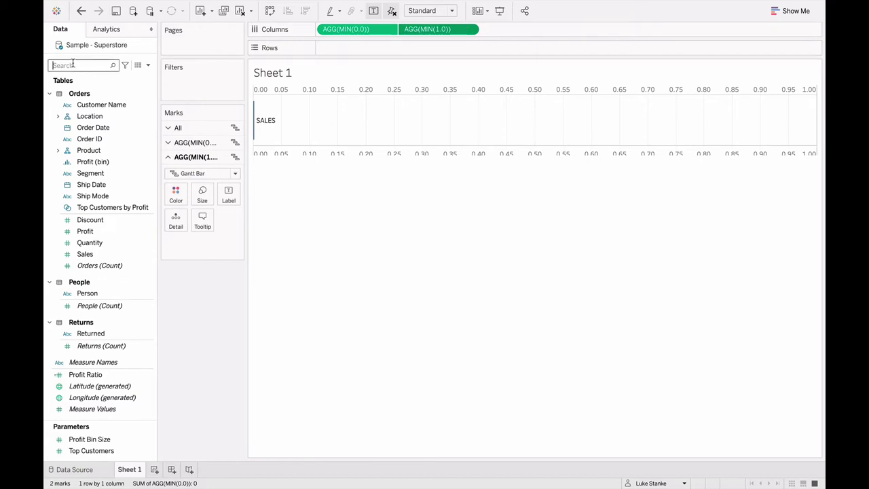
type("sale")
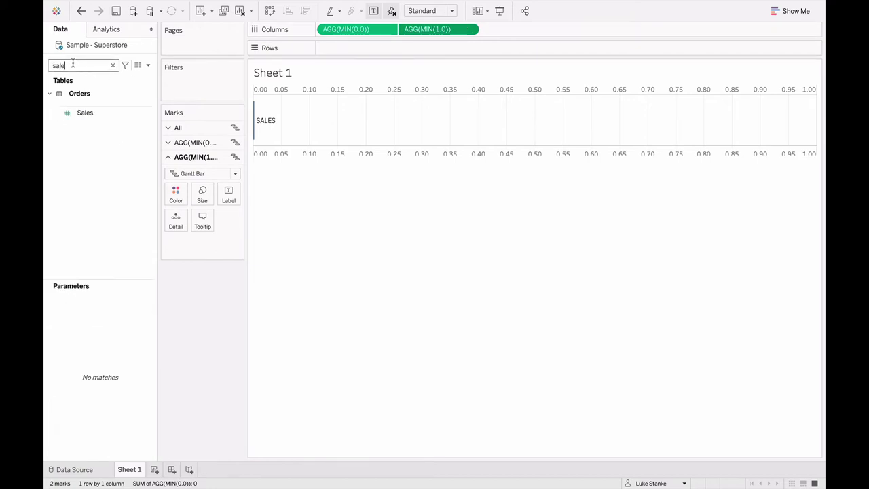
left_click(67, 113)
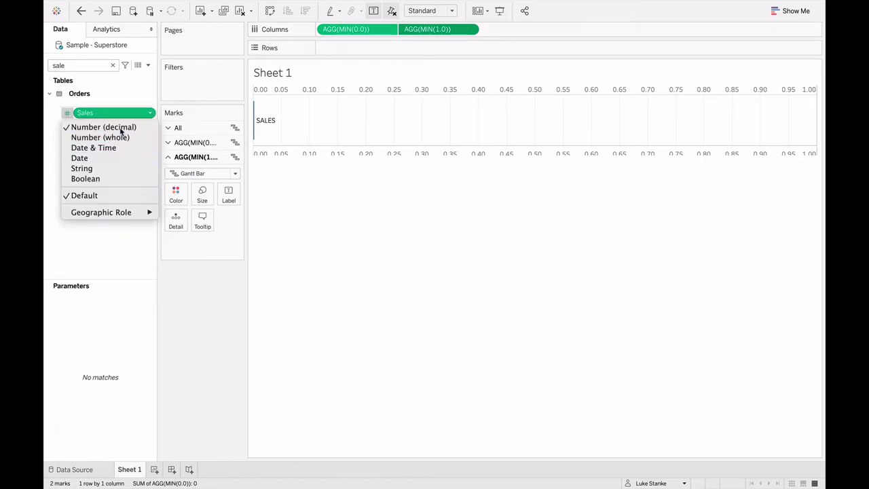
left_click_drag(87, 117, 226, 193)
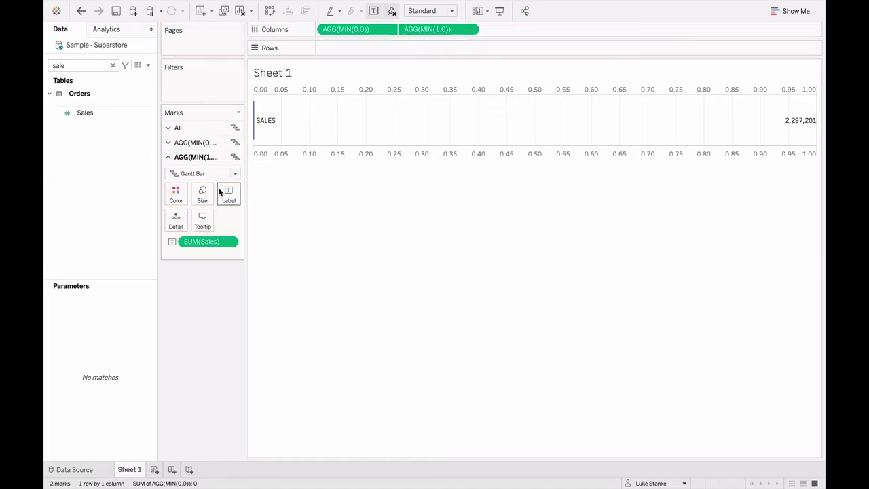
mouse_move(792, 129)
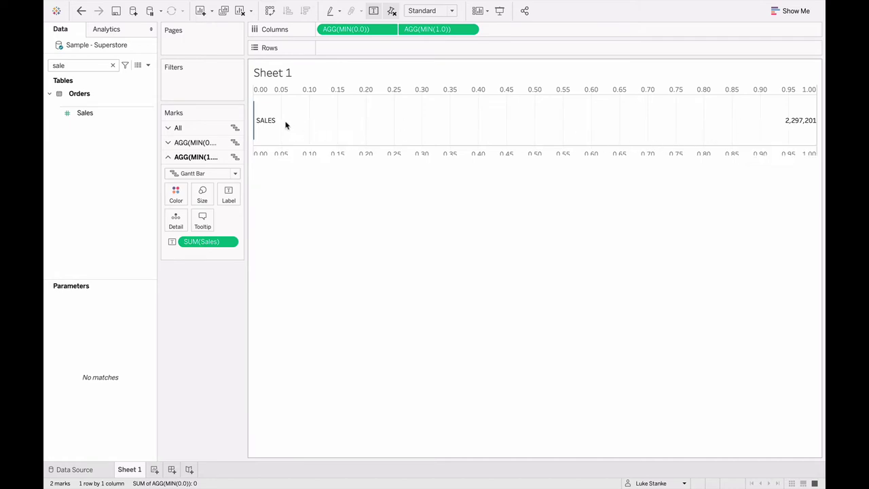
mouse_move(269, 124)
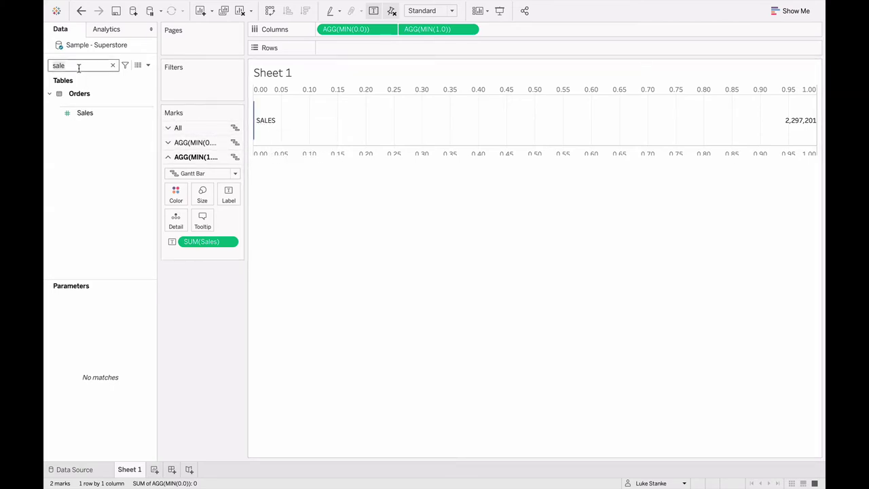
- Start a new parameter and name it Field Label
key("Escape")
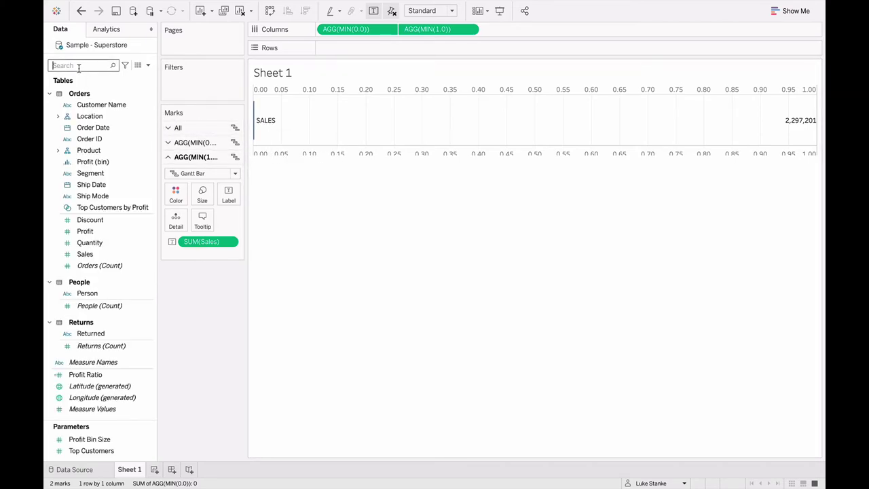
left_click(150, 67)
left_click(144, 87)
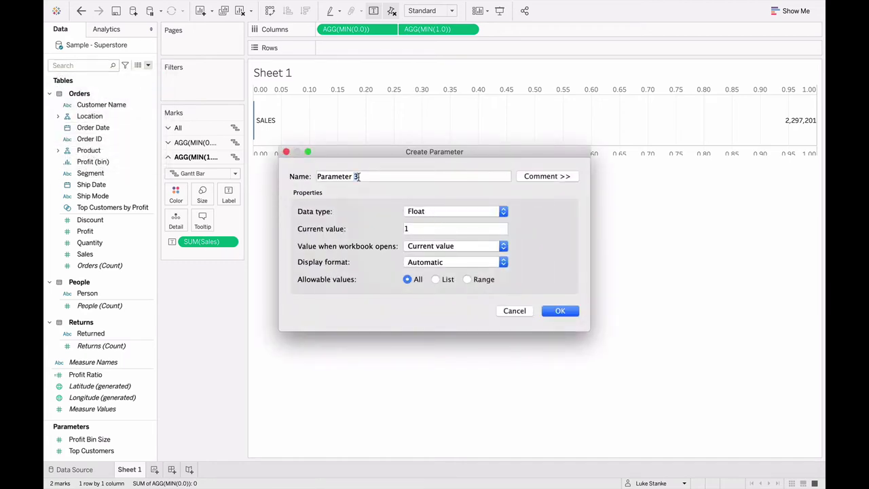
triple_click(359, 177)
type("MN")
key("super+a")
type("Field Label")
- Make Field Label a String parameter with current value Sales and create it
left_click(428, 211)
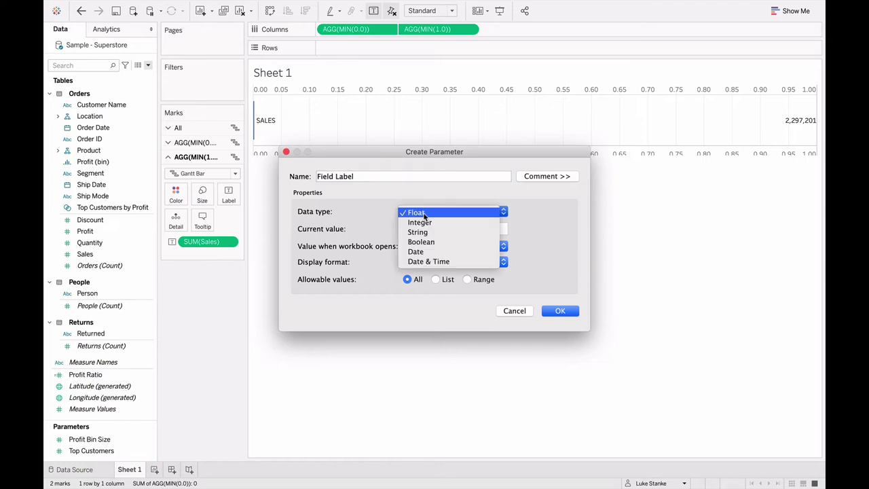
left_click(419, 231)
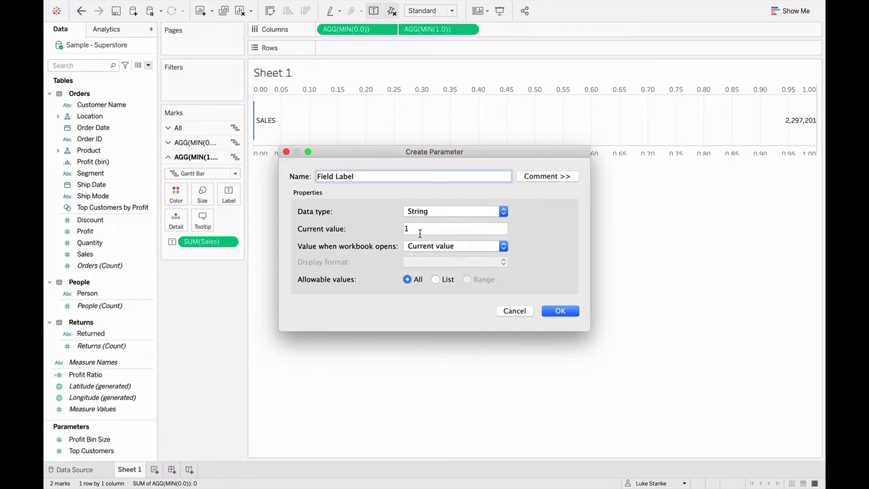
left_click(418, 231)
double_click(415, 228)
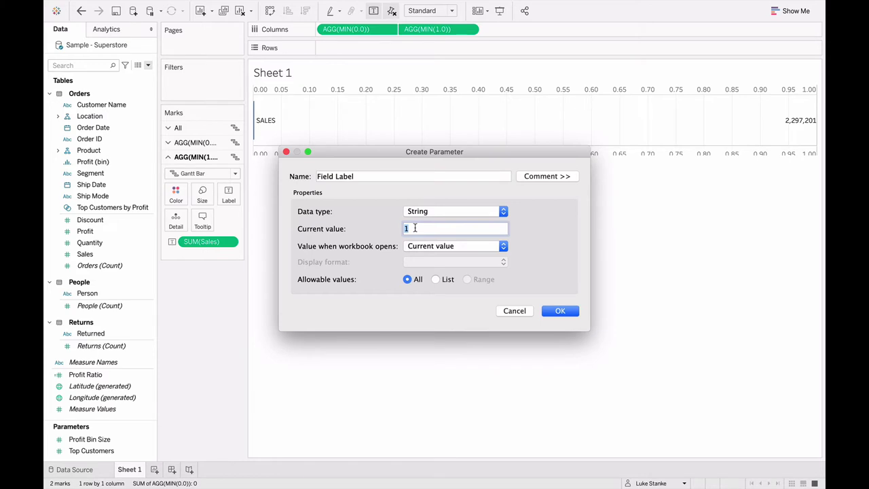
key("BackSpace")
type("Sales")
left_click(555, 312)
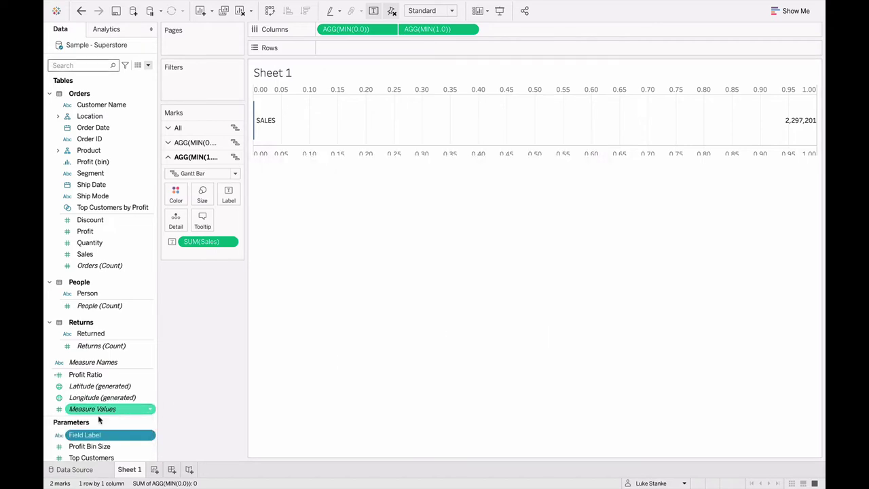
- Display the Field Label parameter control on Sheet 1, showing Sales
right_click(93, 435)
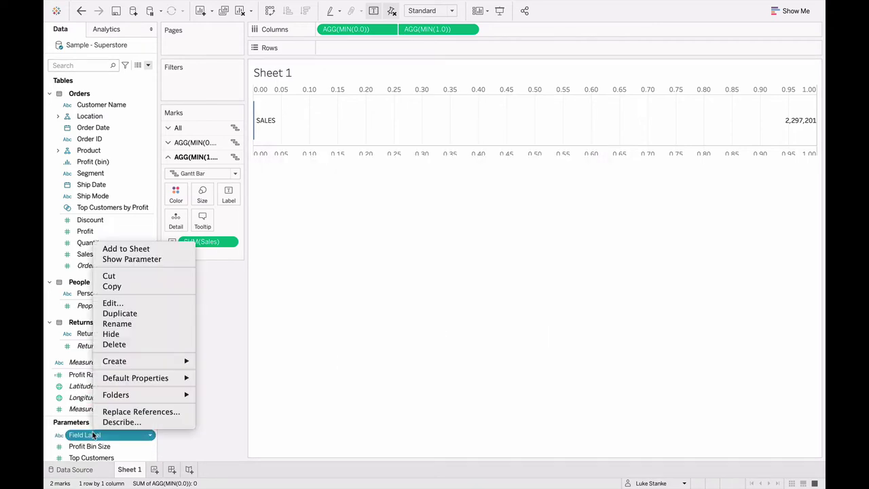
left_click(152, 259)
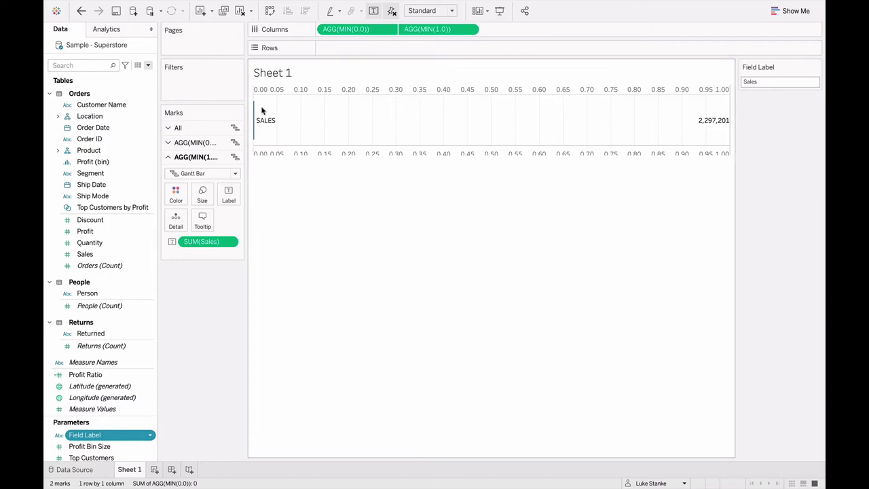
left_click(147, 66)
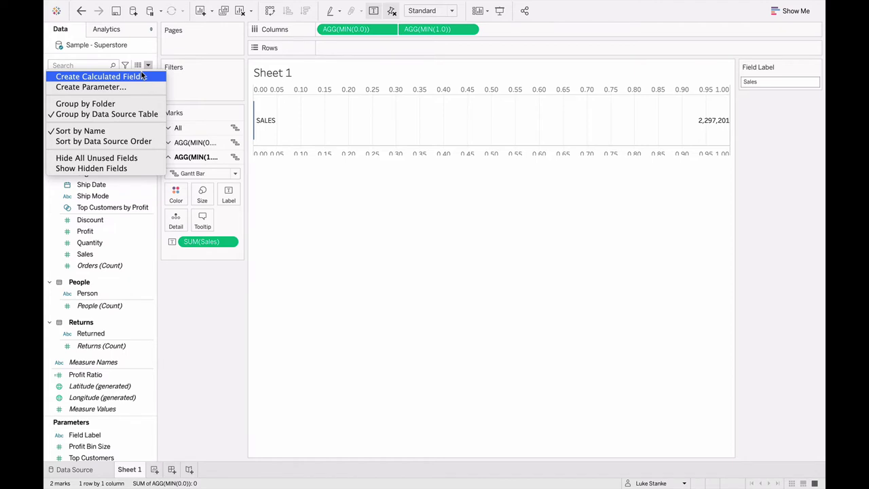
- Name a new calculated field 'Sales | +' and begin with IF [Field Label] = "Sales"
left_click(132, 76)
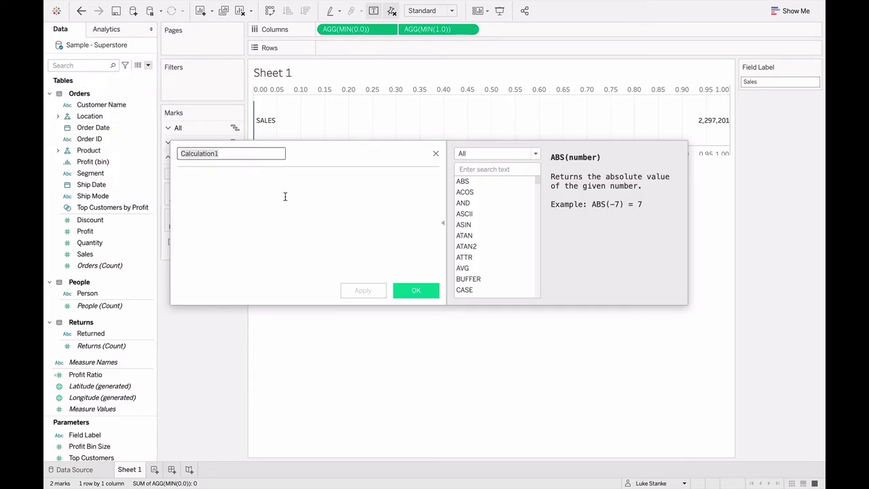
type("Sales | +")
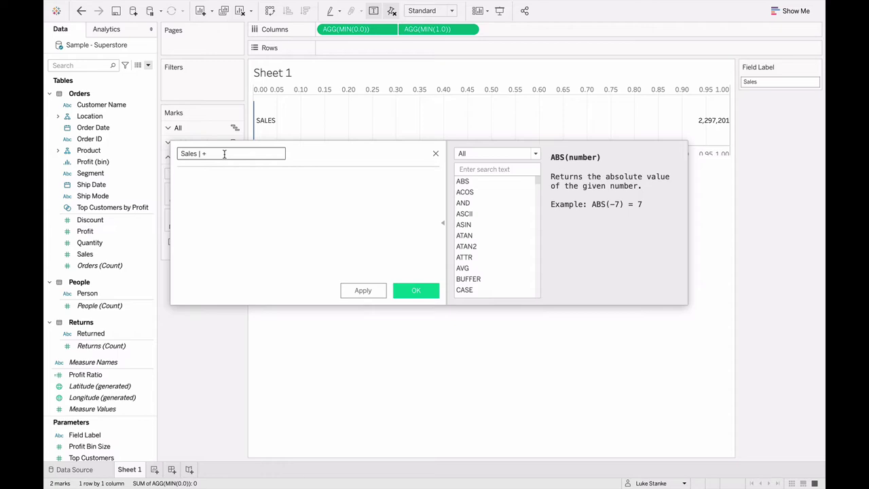
key("Tab")
type("IF ")
type("Fie")
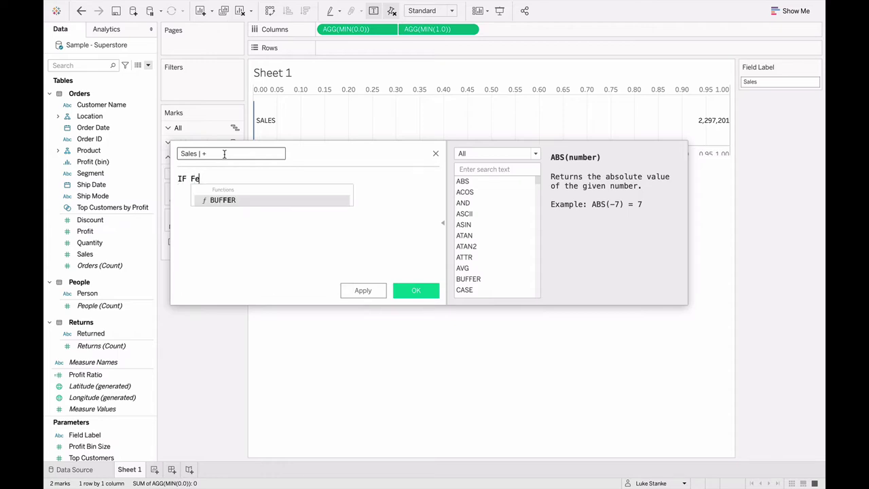
key("Return")
type("= \"S")
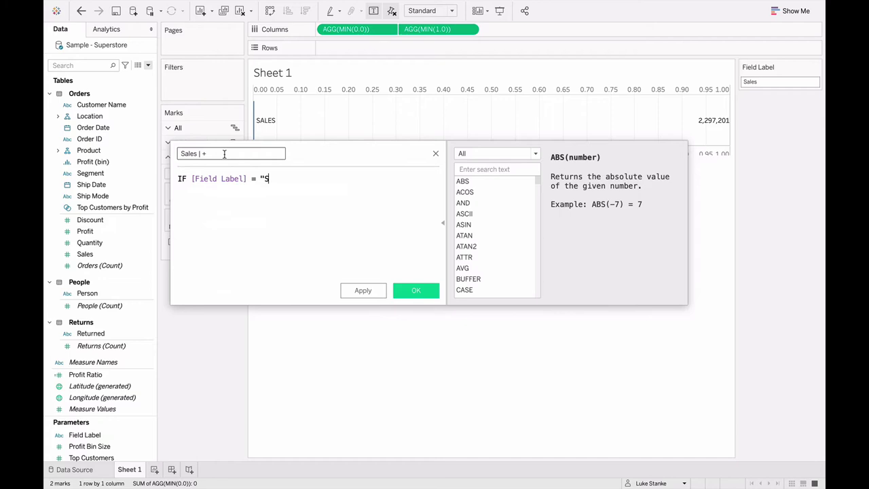
type("alws\"")
- Complete the formula with THEN "-" ELSE "+" END and validate it
key("Return")
type("THE")
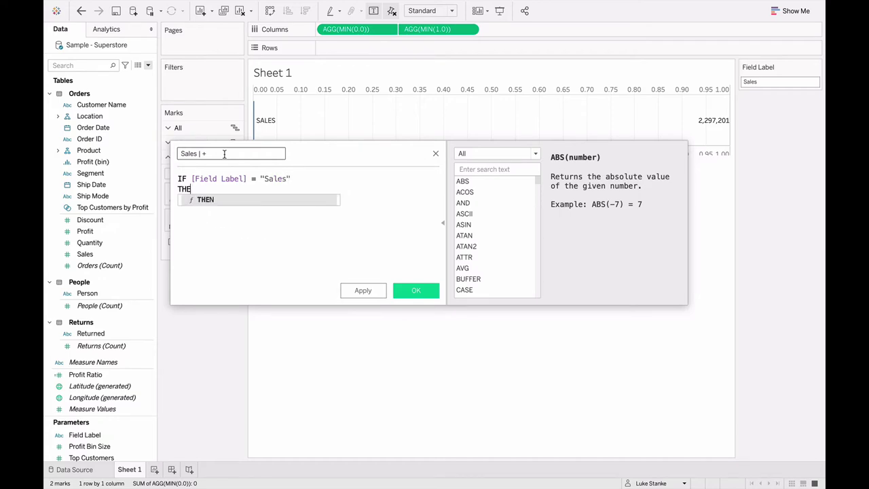
type("N \"\"")
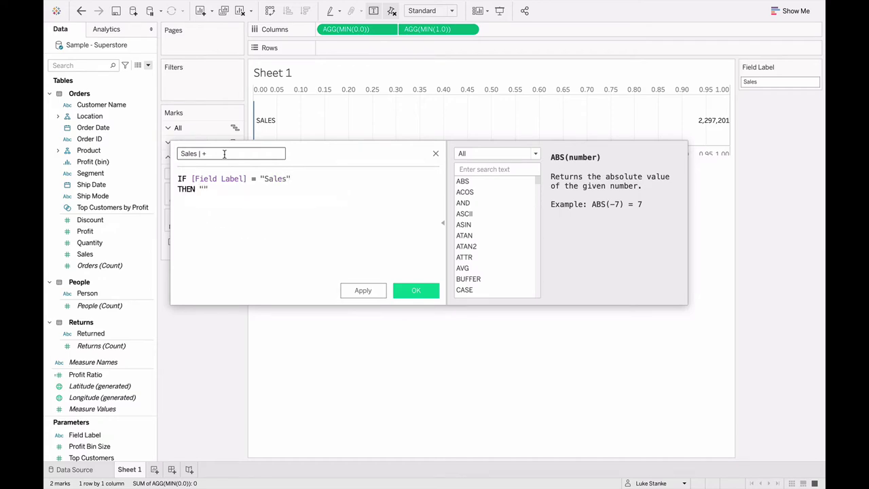
type("_")
type("\"")
type("\"")
key("Return")
type("E")
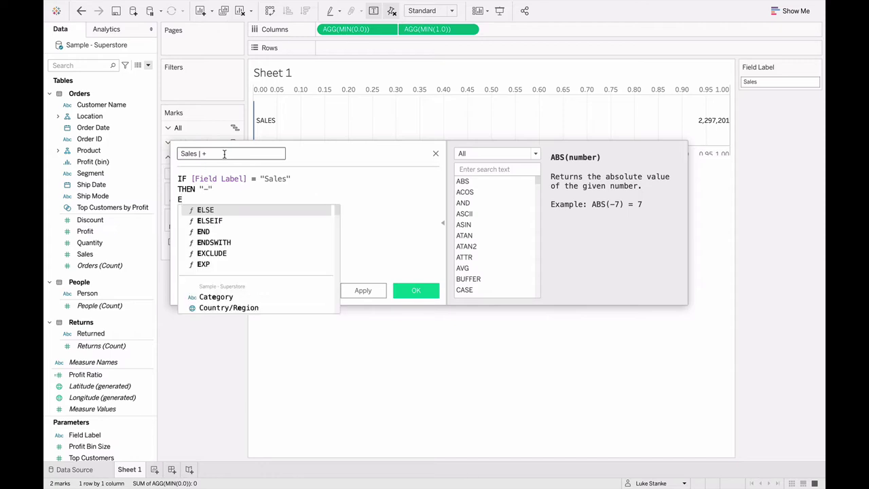
type("LSE")
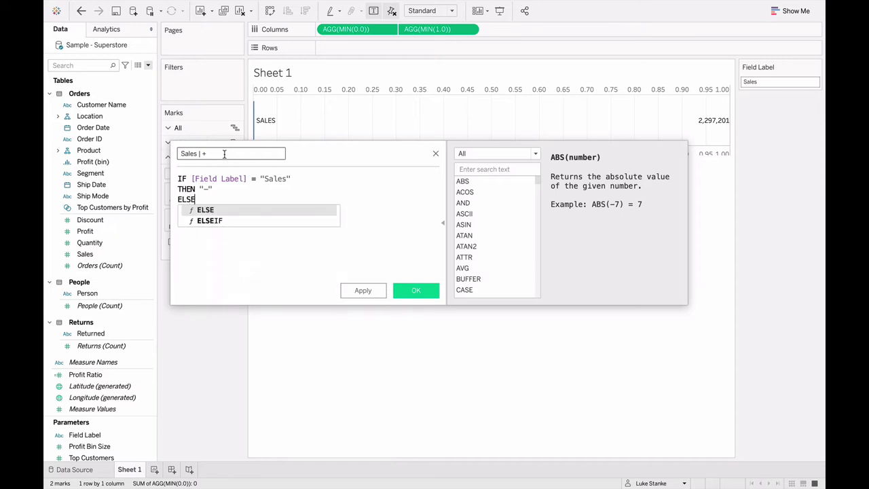
type(" \"_")
type("\"+\"")
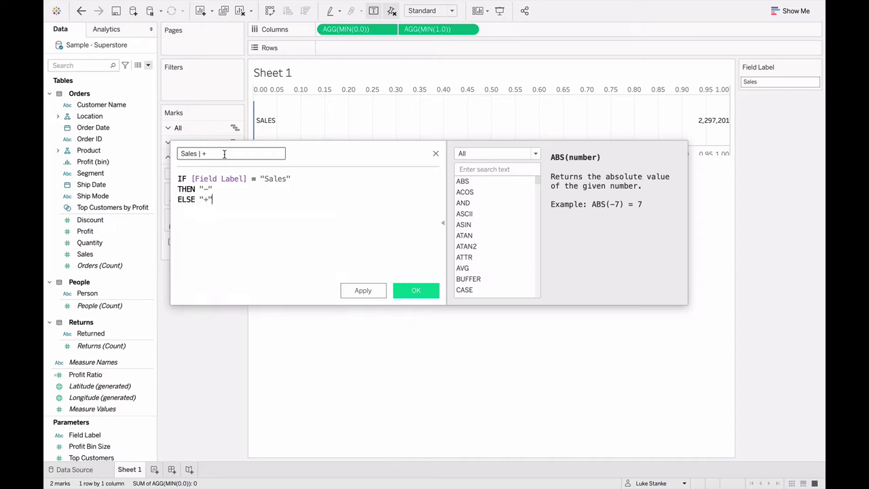
key("Return")
type("END")
left_click(227, 186)
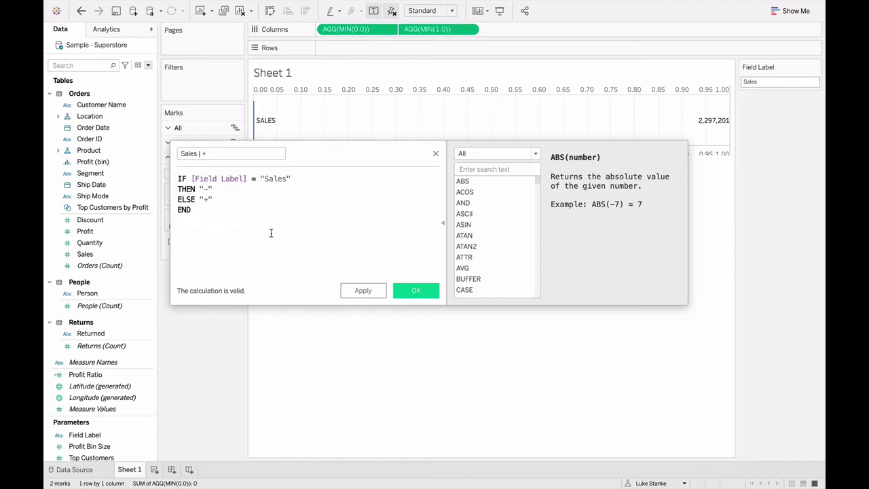
- Save Sales | + and add it to the label of the MIN(0.0) SALES marks
left_click(408, 290)
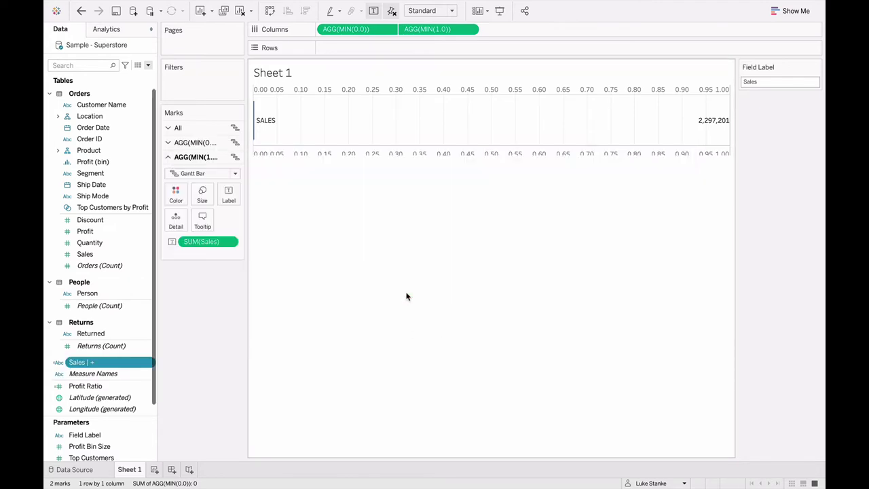
left_click_drag(136, 361, 61, 333)
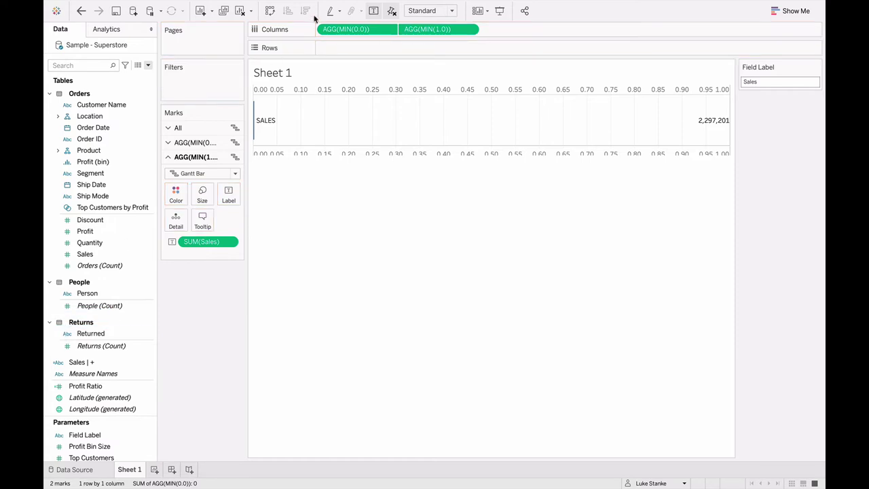
left_click(344, 31)
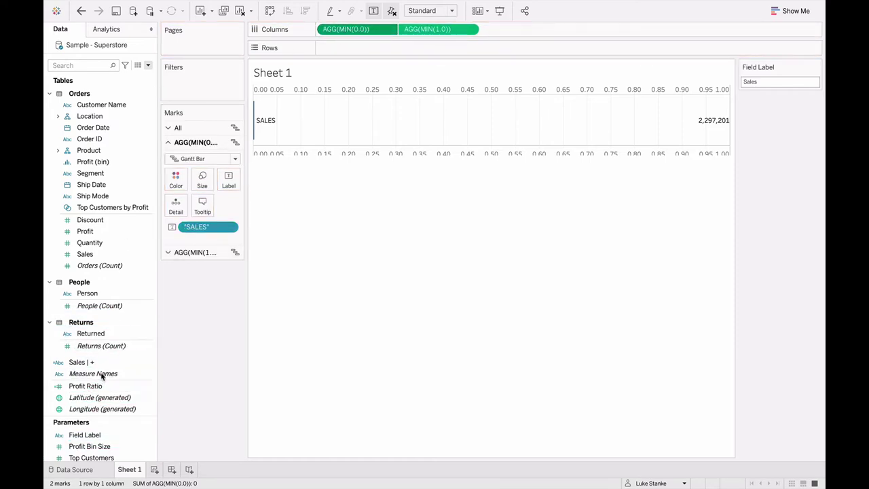
left_click_drag(97, 362, 230, 183)
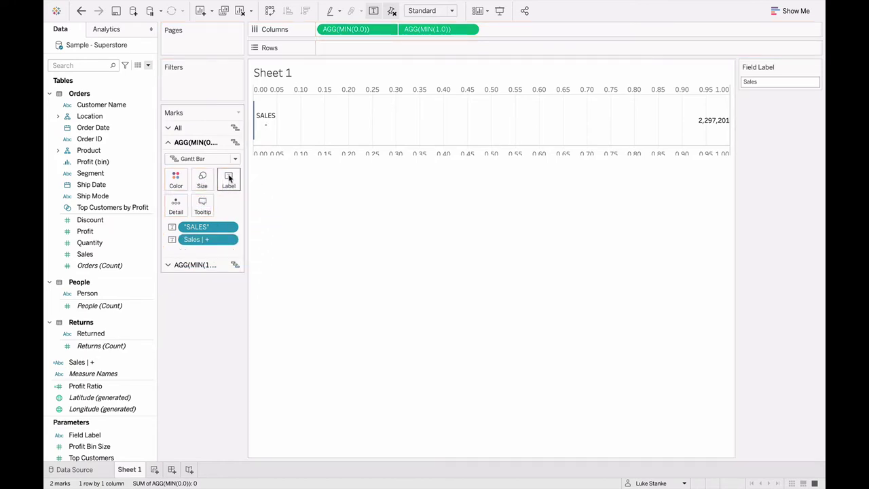
- Join the SALES label onto one line and adjust its alignment
left_click(229, 180)
left_click(332, 235)
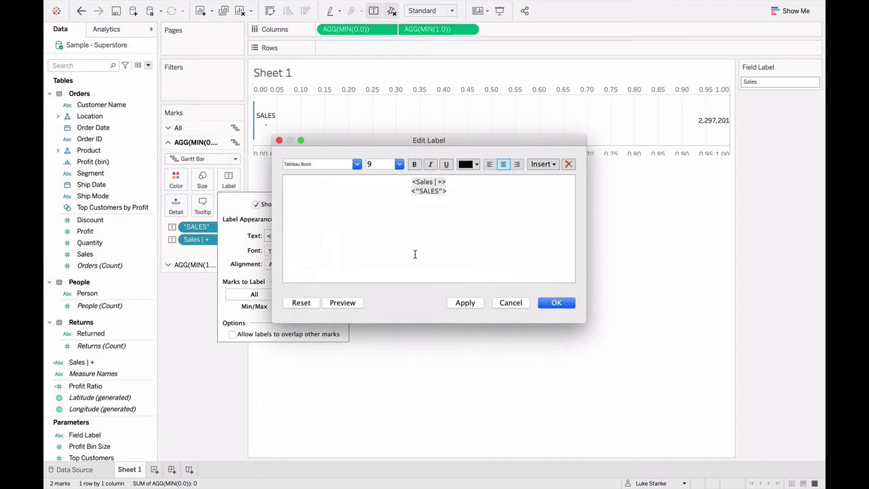
key("BackSpace")
key("shift+End")
key("super+c")
key("BackSpace")
key("super+v")
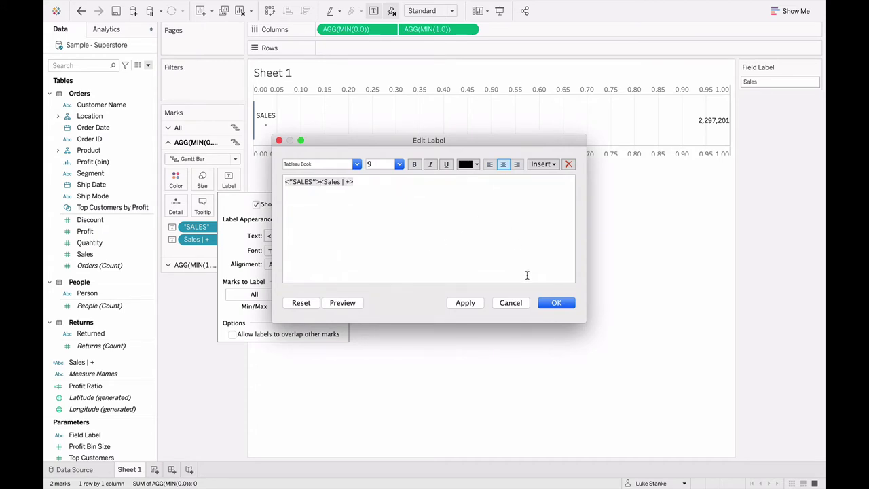
left_click(489, 163)
left_click(517, 164)
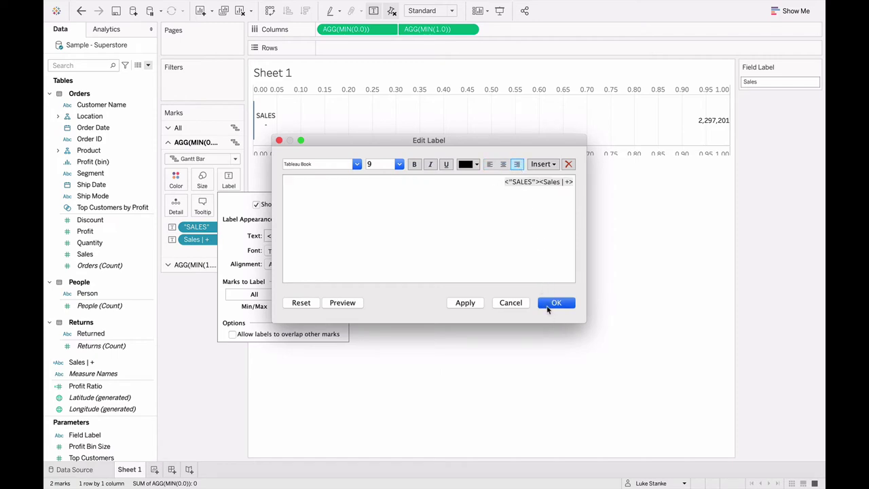
left_click(548, 303)
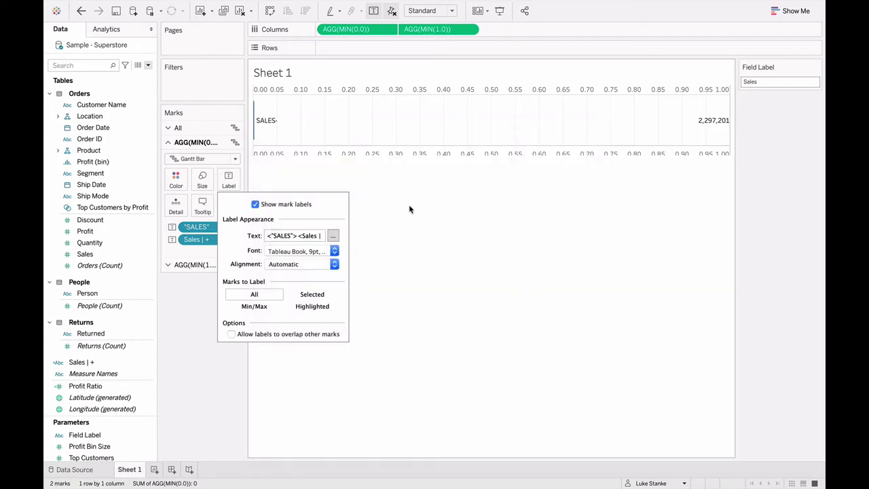
- Move the plus/minus symbol before SALES and raise the label font size to 18
left_click(332, 236)
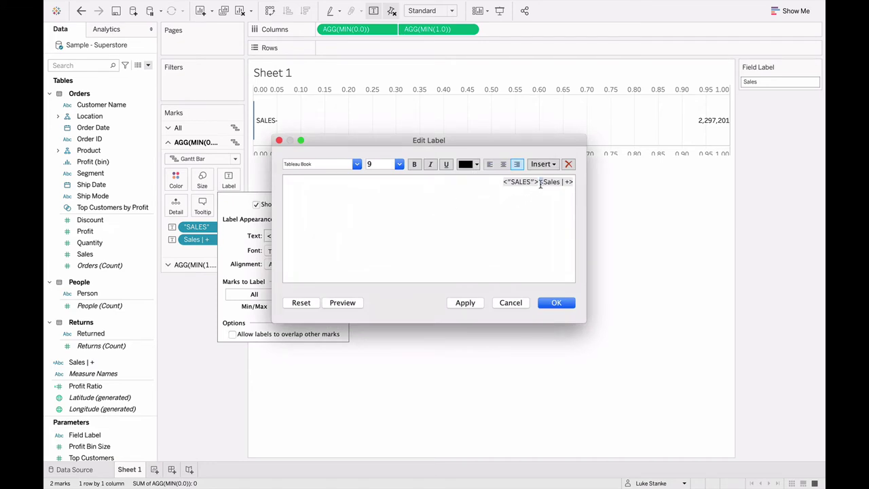
key("shift+End")
key("BackSpace")
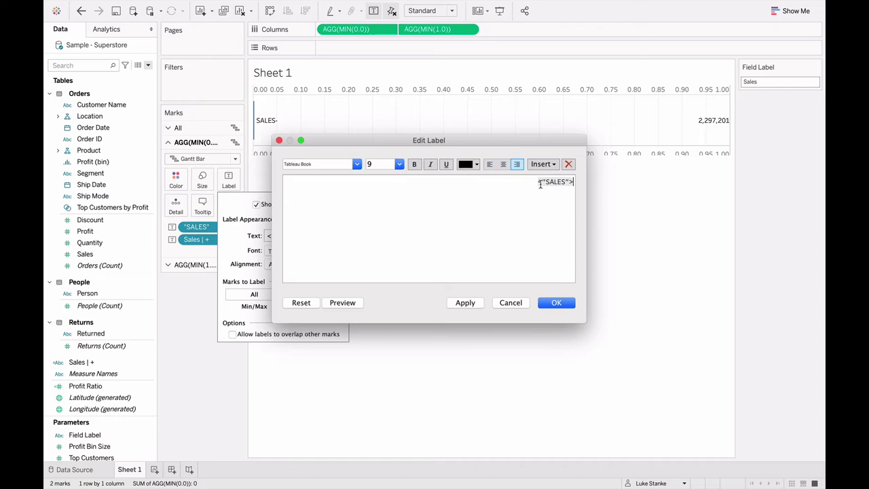
type("<Sales | +>")
key("ctrl+a")
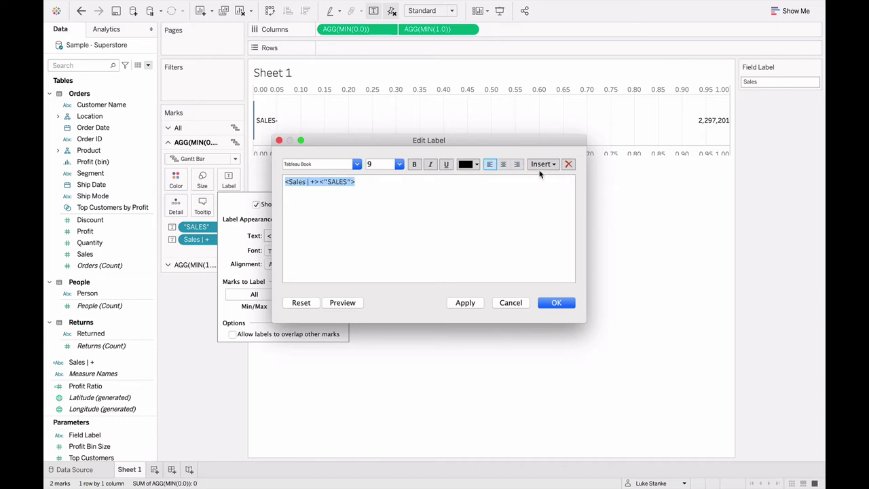
left_click(378, 164)
type("18")
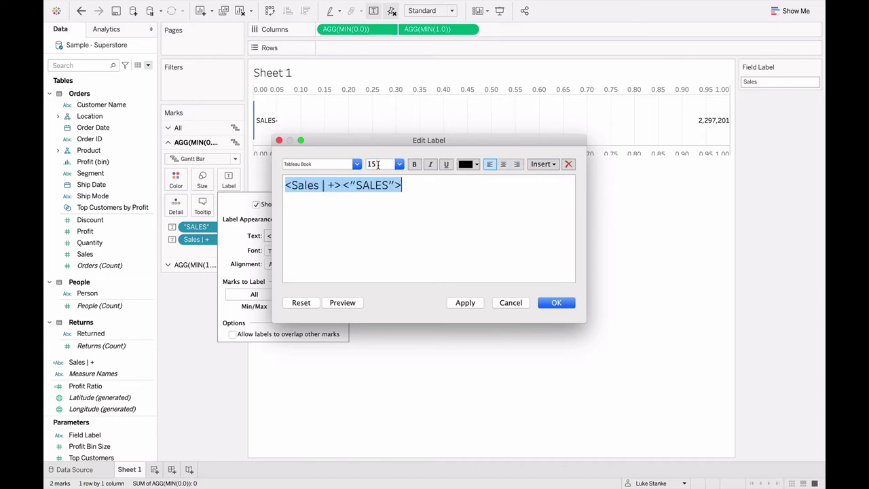
left_click(564, 305)
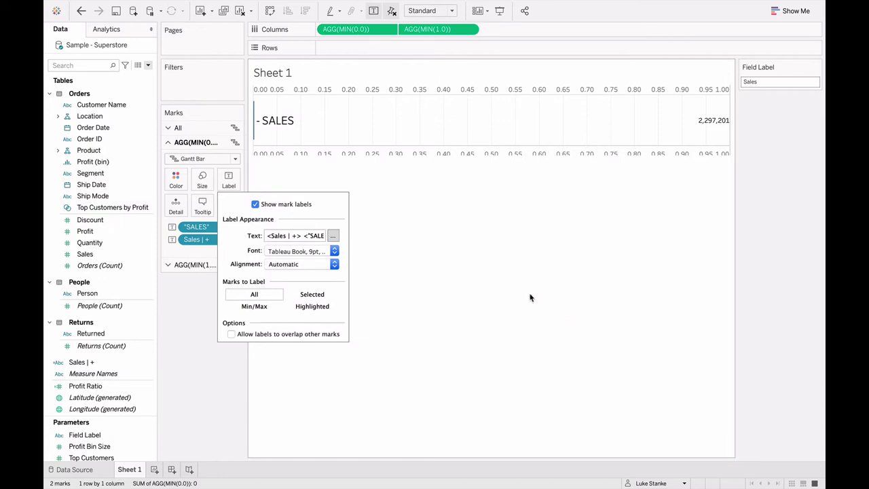
left_click(464, 258)
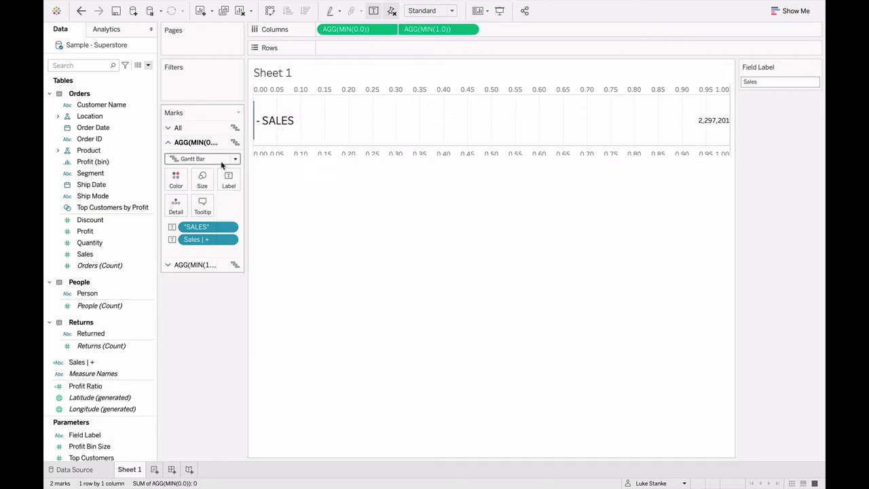
- Uncheck Show tooltips in the All marks card's Tooltip settings
left_click(201, 203)
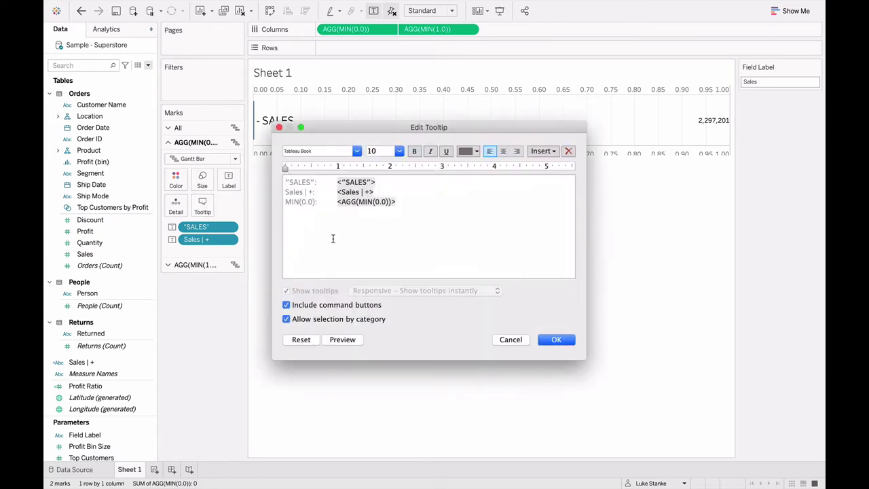
left_click(505, 343)
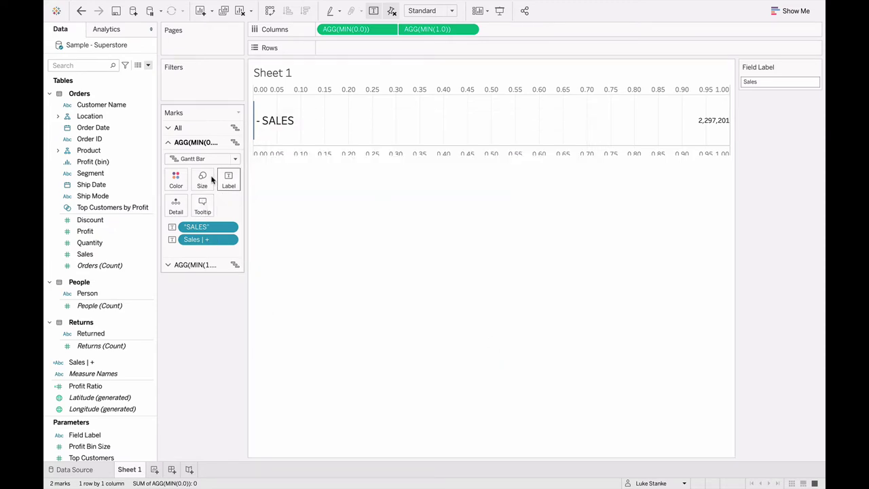
left_click(194, 129)
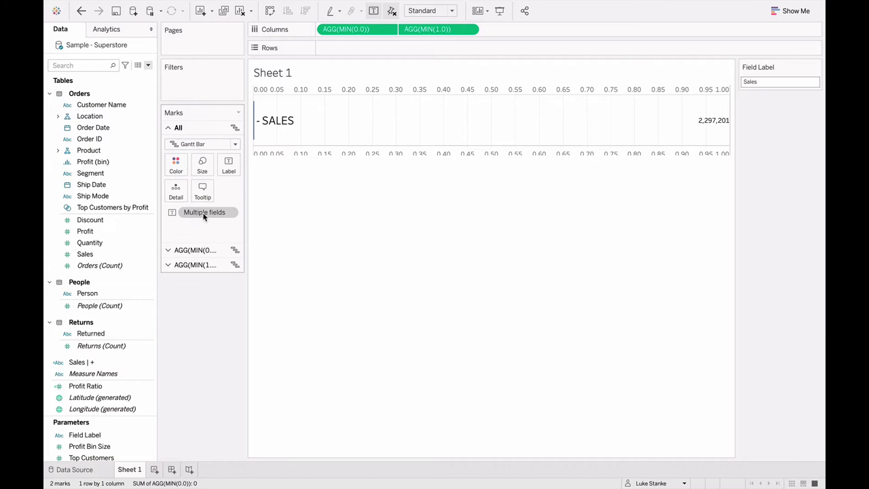
left_click(202, 190)
left_click(286, 290)
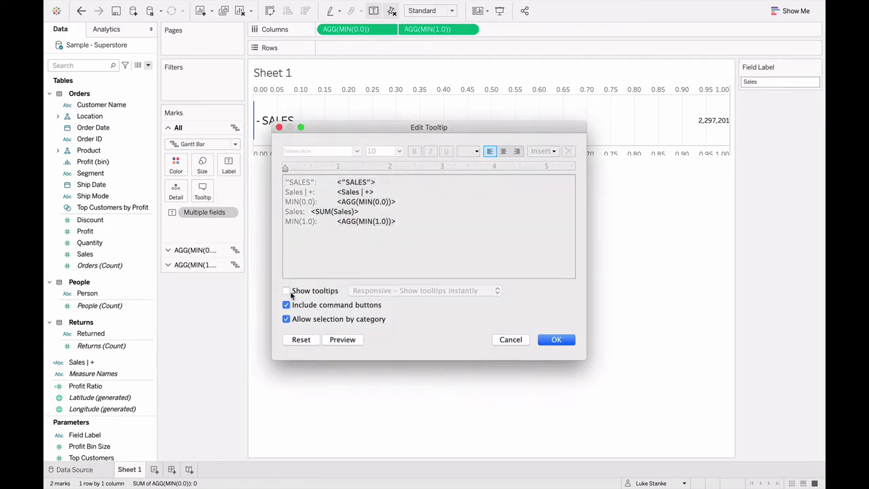
left_click(549, 342)
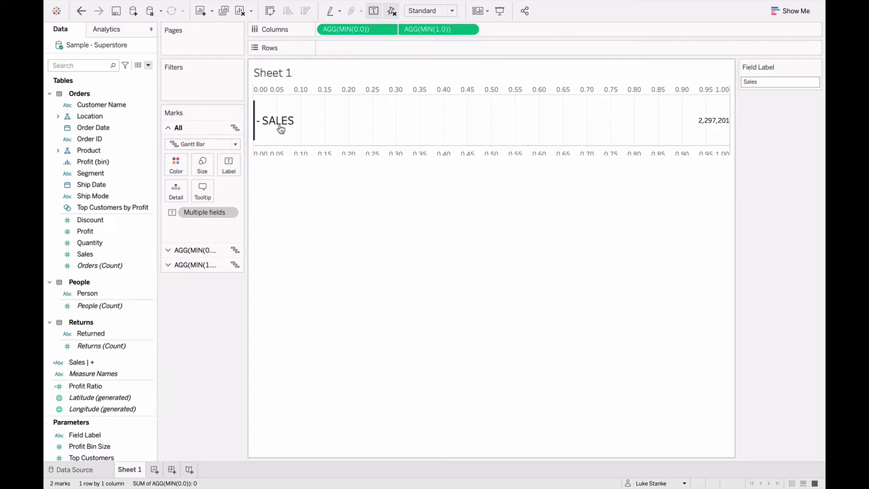
- Delete 'Sales' from the Field Label parameter so the row reads + SALES
double_click(741, 82)
key("BackSpace")
key("Return")
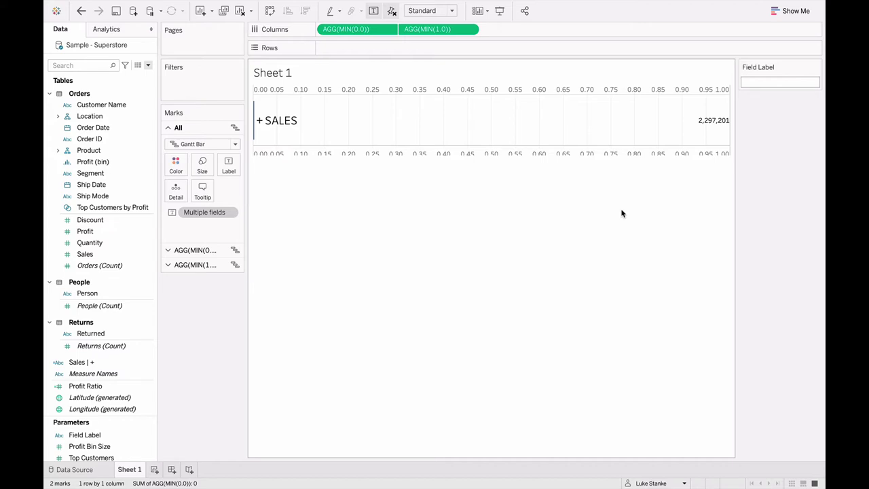
left_click(148, 66)
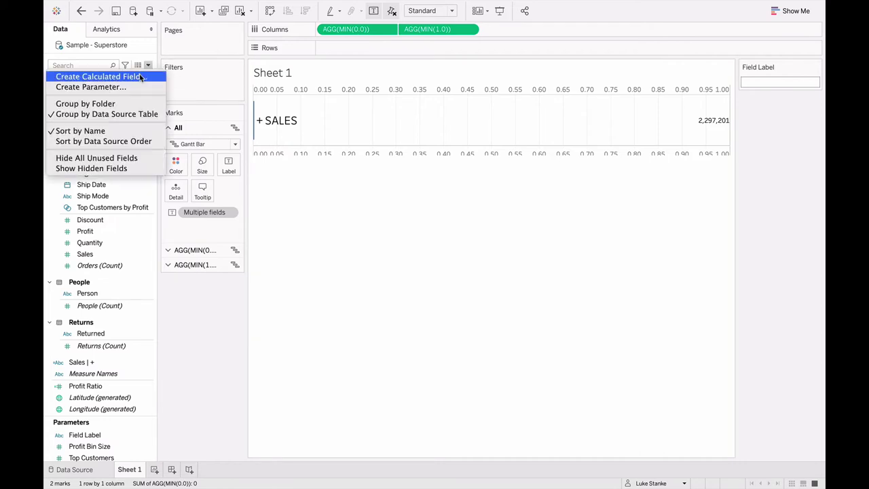
- Start a new calculated field named 'Sales | Field Label'
left_click(140, 76)
type("S")
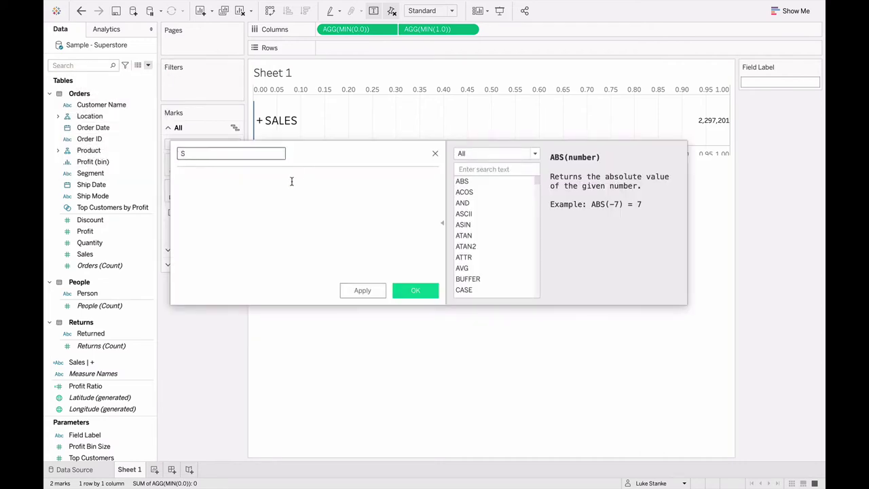
type("ALES")
key("BackSpace")
key("BackSpace")
key("BackSpace")
type("les | Field La")
- Enter the formula IF [Field Label] != "Sales" THEN "Sales" ELSE "" END and save it
left_click(270, 253)
type("IF")
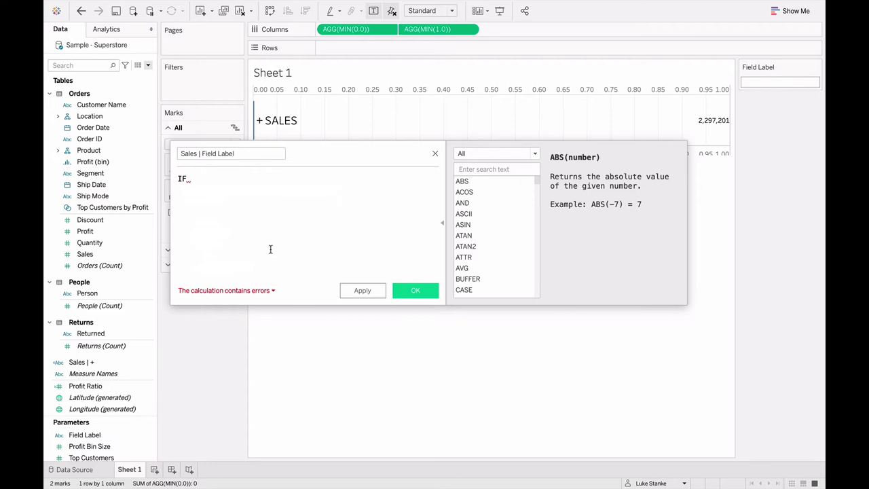
type(" [fi")
key("Return")
type("!= ")
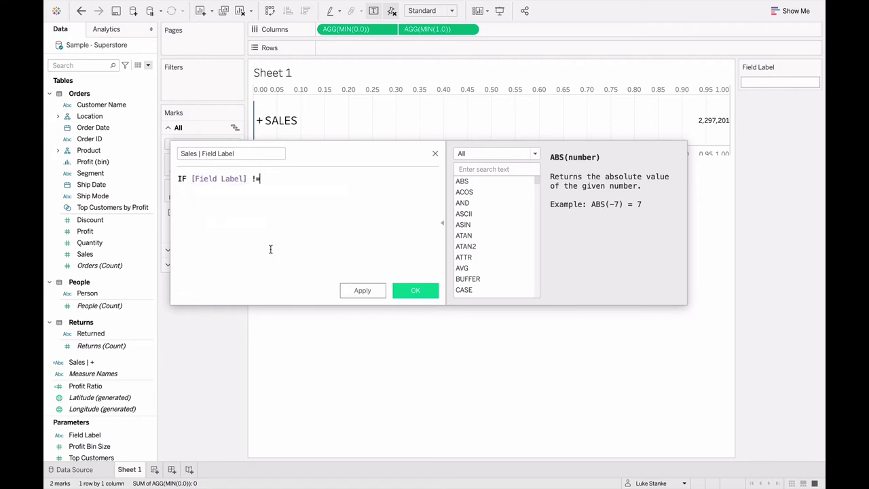
type("\"Sales\"")
key("Return")
type("THEN \"Sales\"")
key("Return")
type("ELSE \"\"")
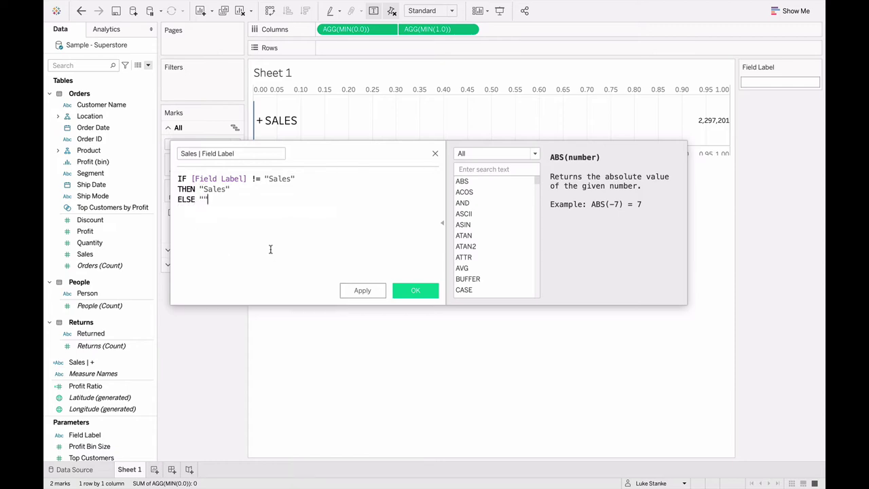
key("Return")
type("END")
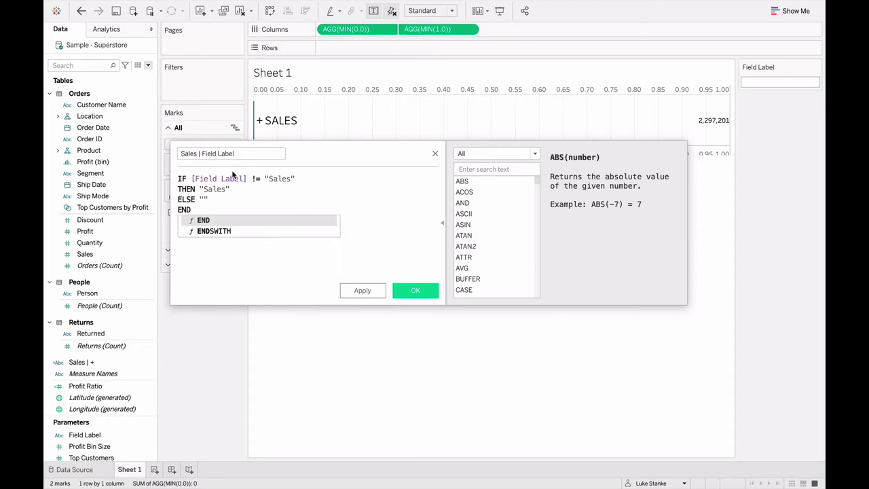
left_click(229, 190)
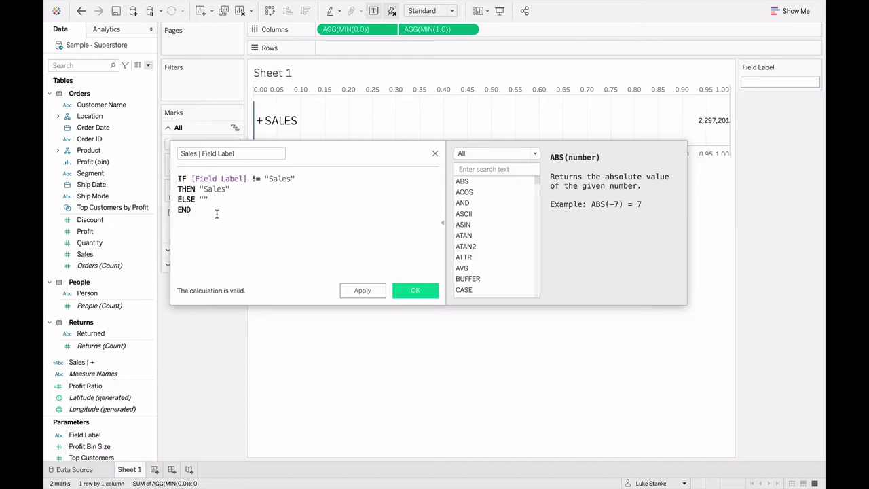
left_click(410, 290)
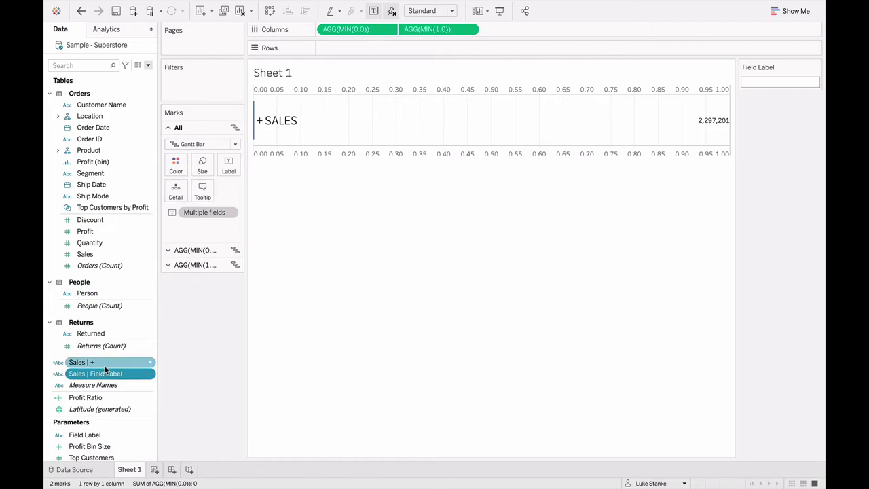
- Add Sales | Field Label to the All marks card and to the MIN(0.0) SALES label marks
left_click_drag(104, 374, 178, 190)
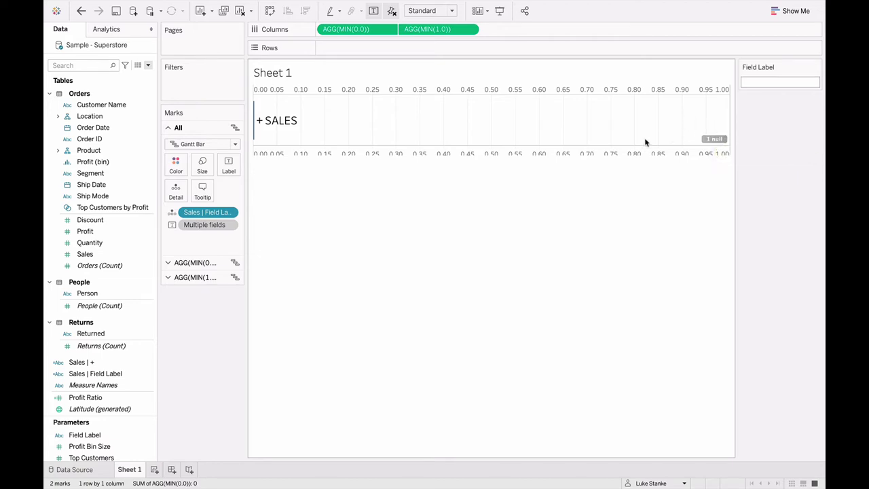
left_click(212, 262)
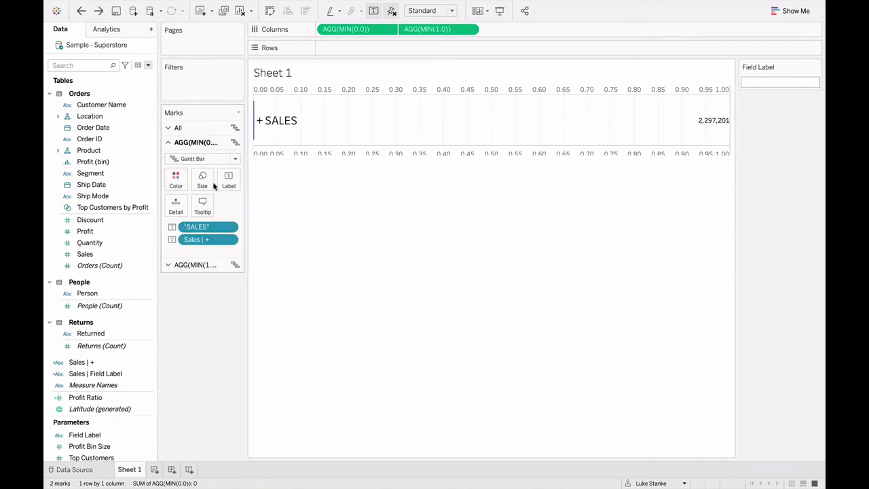
left_click_drag(74, 362, 176, 205)
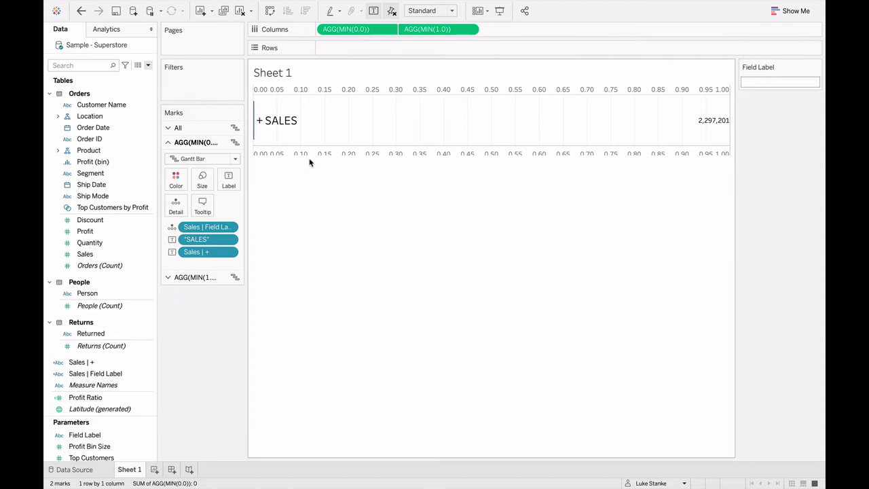
- Set the 2,297,201 sales value label font size to 15
left_click(192, 278)
left_click(229, 197)
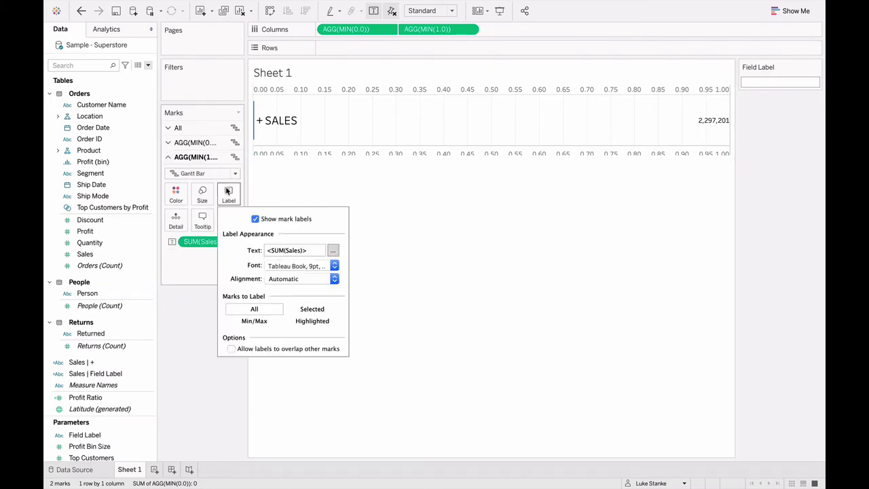
left_click(332, 250)
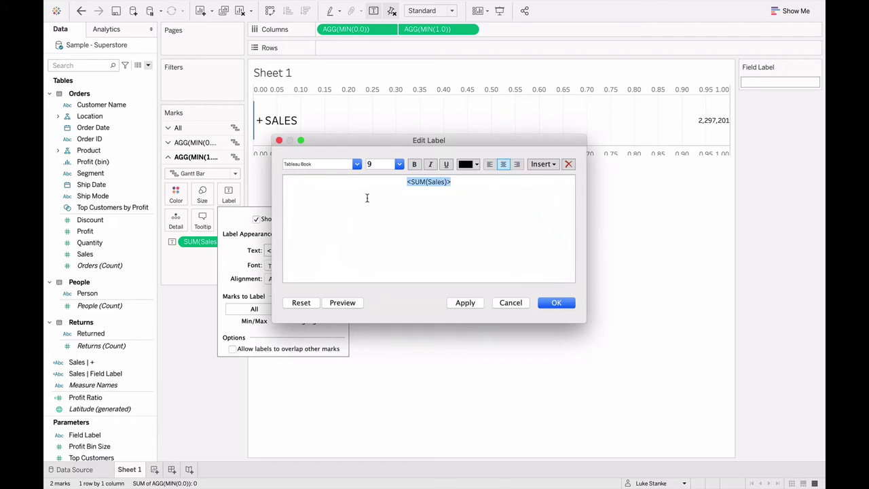
double_click(373, 164)
type("15")
key("Return")
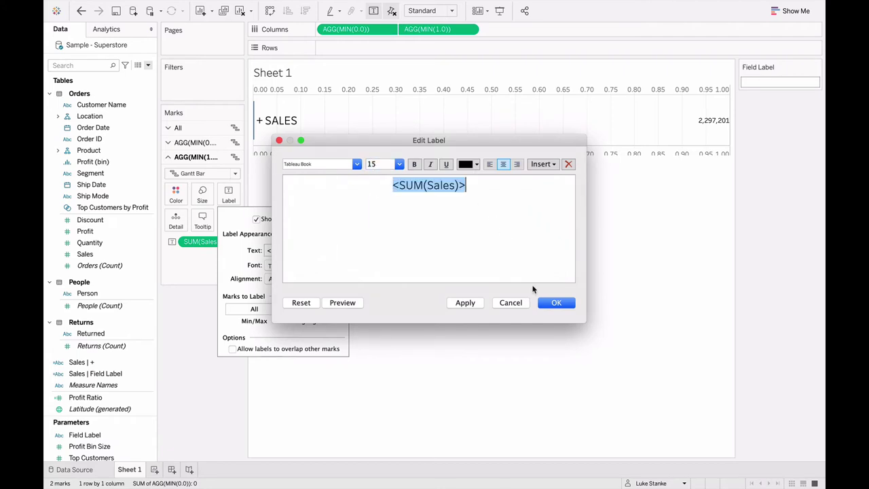
left_click(556, 302)
- Colour all marks white with 0% opacity to hide the bars
left_click(195, 129)
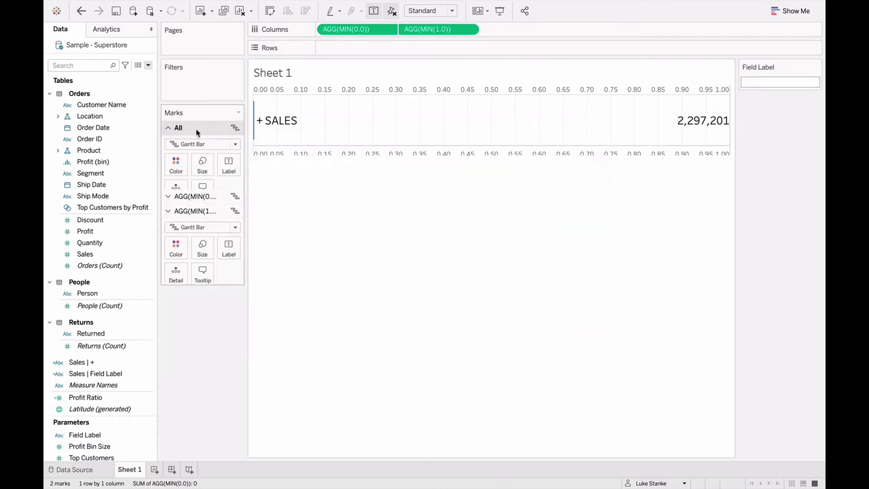
left_click(175, 166)
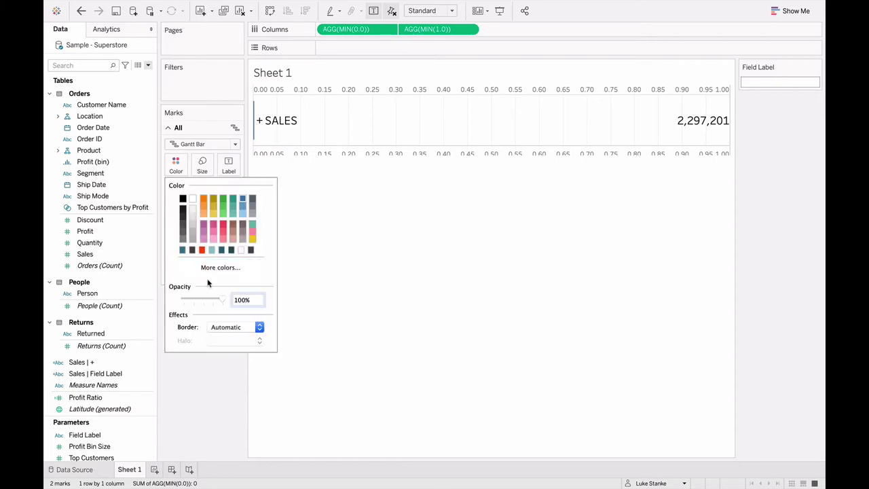
left_click(192, 209)
left_click_drag(197, 296, 170, 297)
left_click(426, 144)
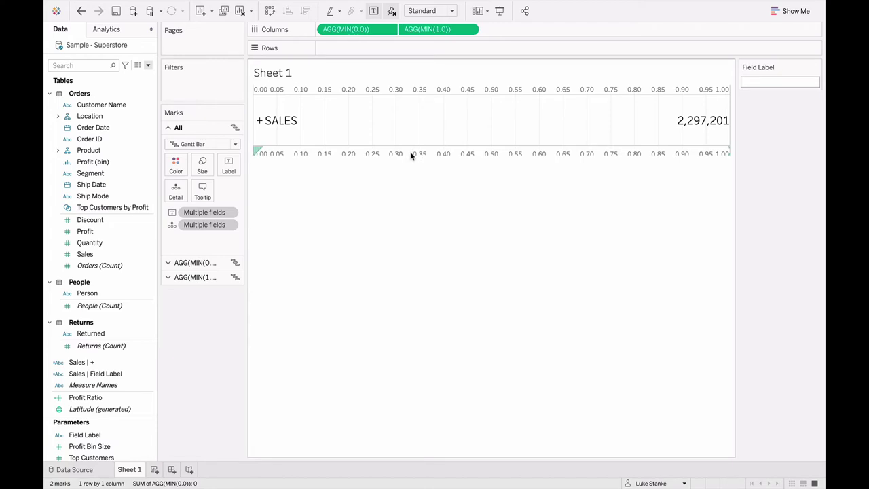
- Hide the axis header and remove the sheet's column dividers
right_click(410, 154)
left_click(434, 253)
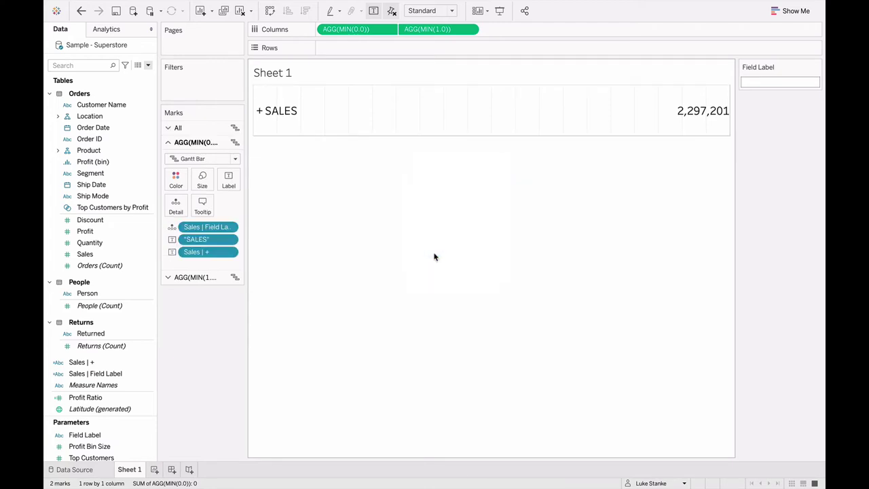
right_click(359, 111)
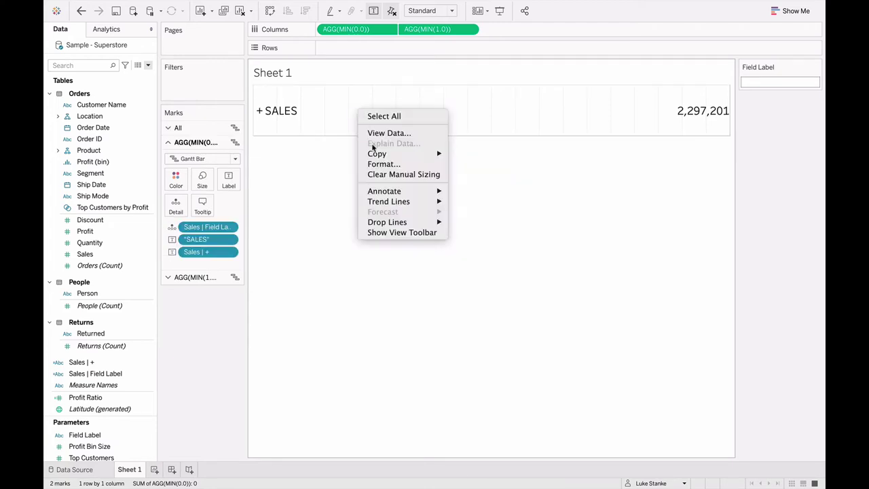
left_click(380, 163)
left_click(98, 48)
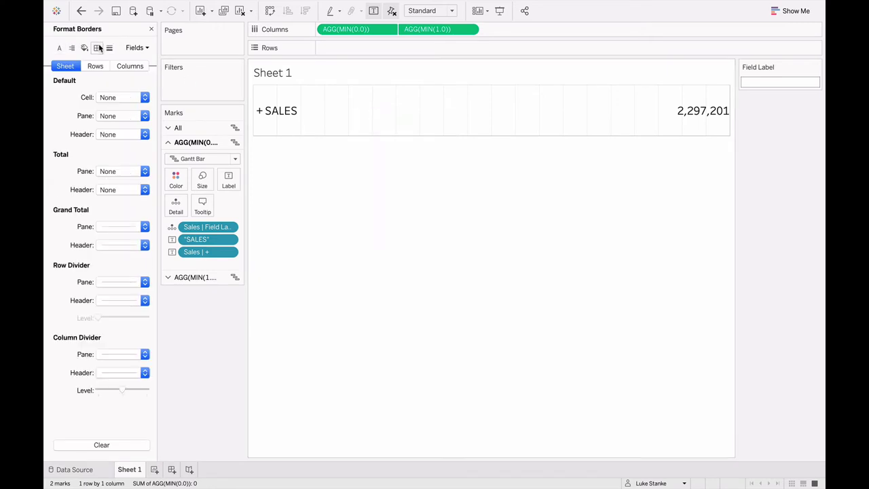
left_click(116, 282)
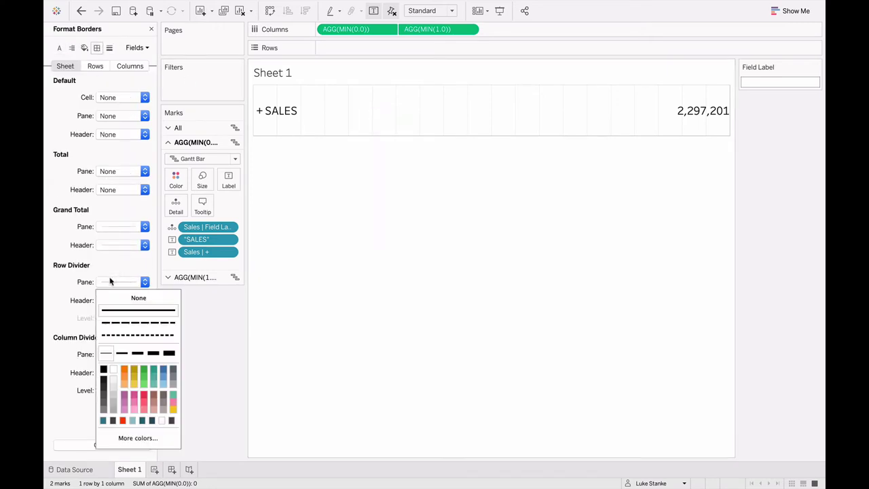
left_click(80, 298)
left_click(112, 354)
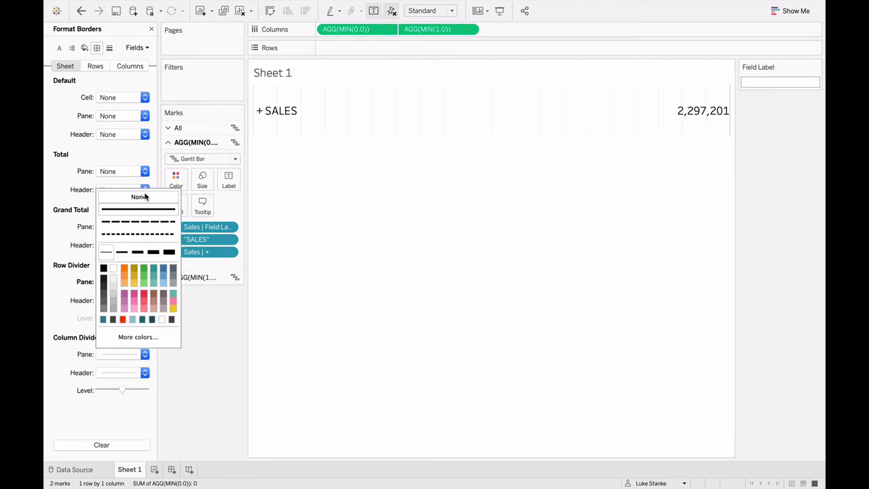
left_click(143, 197)
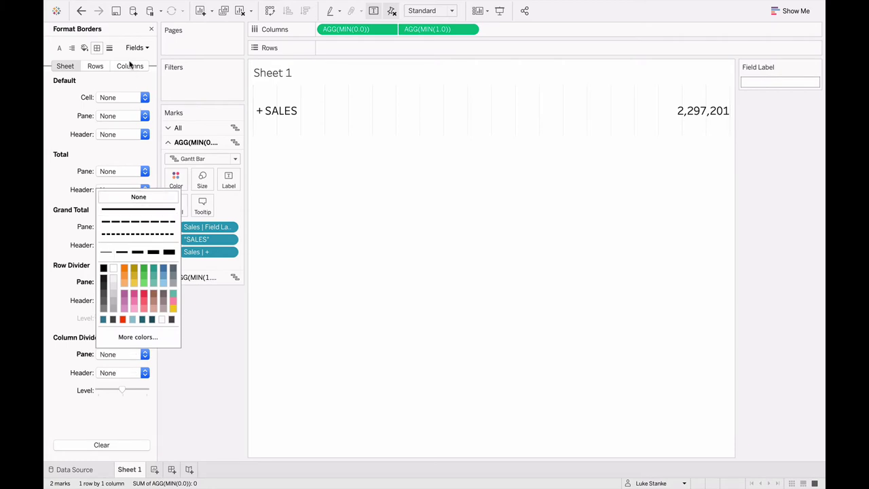
- Turn off the zero lines and column grid lines
left_click(110, 47)
left_click(119, 116)
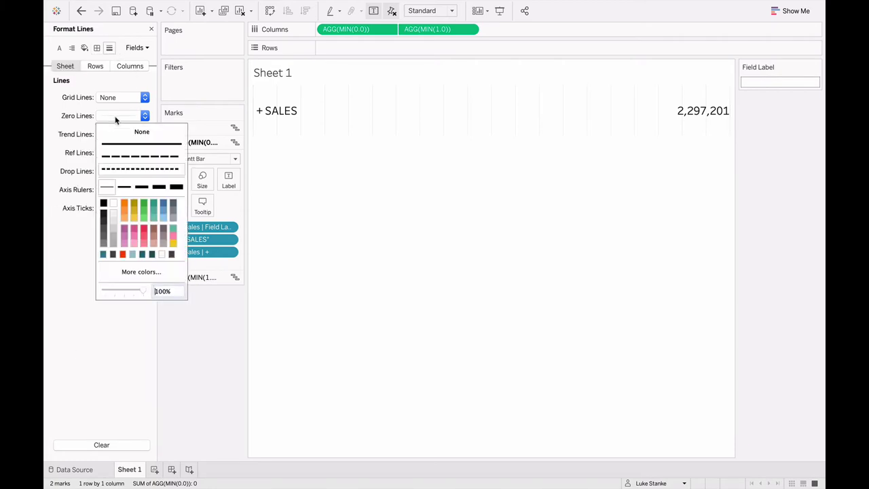
left_click(118, 132)
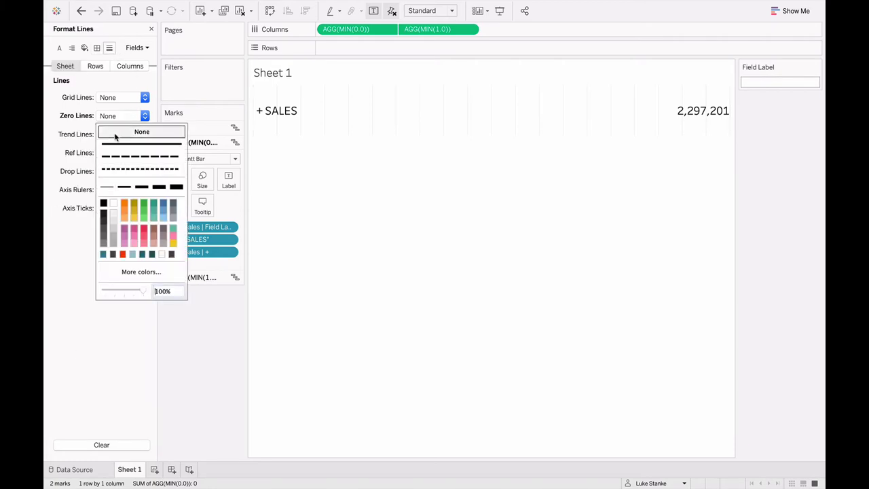
left_click(129, 66)
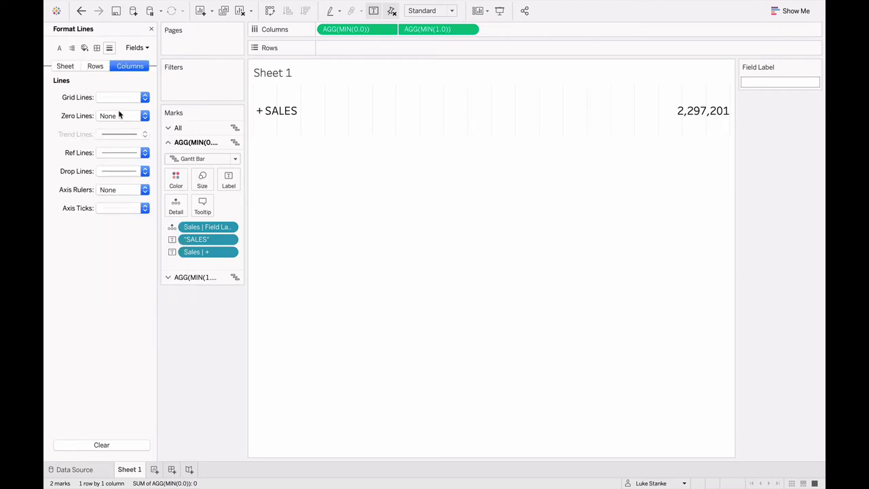
left_click(120, 97)
left_click(115, 115)
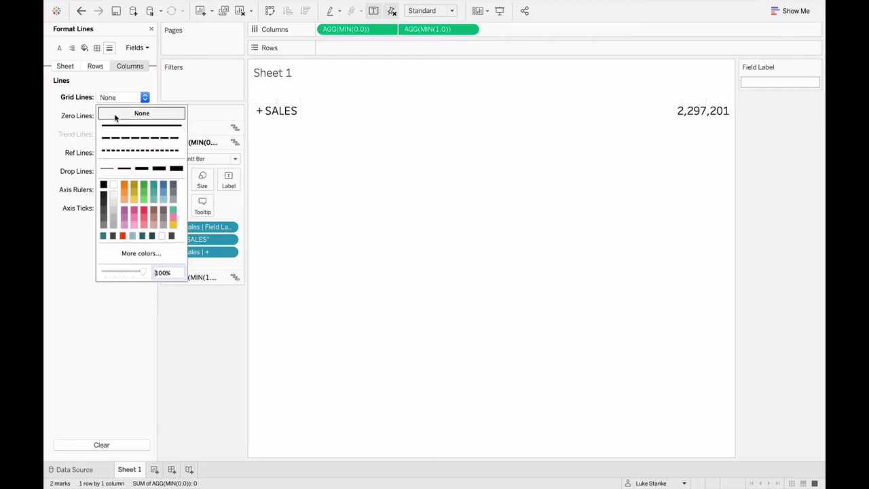
left_click(86, 138)
left_click(95, 66)
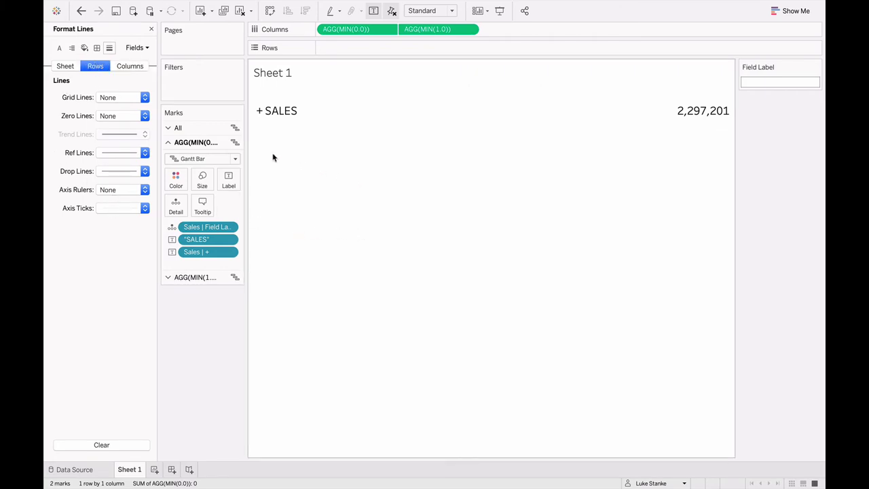
- Shade the worksheet background light grey
left_click(84, 48)
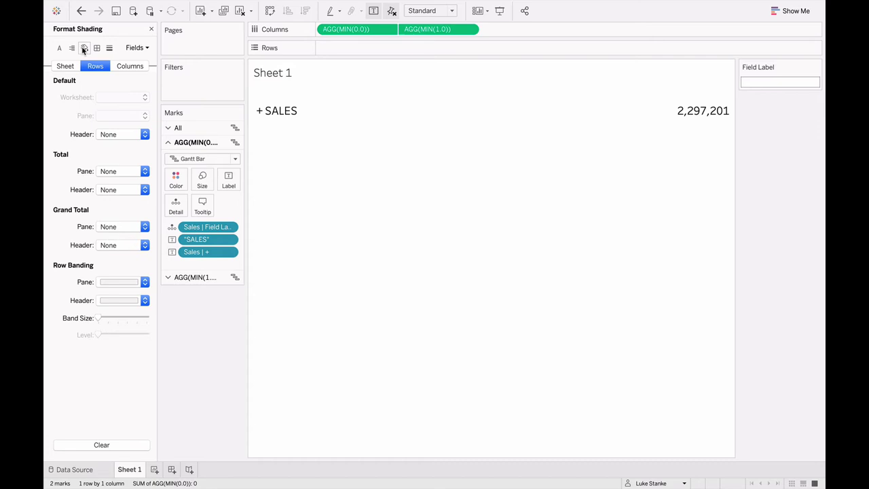
left_click(65, 66)
left_click(121, 97)
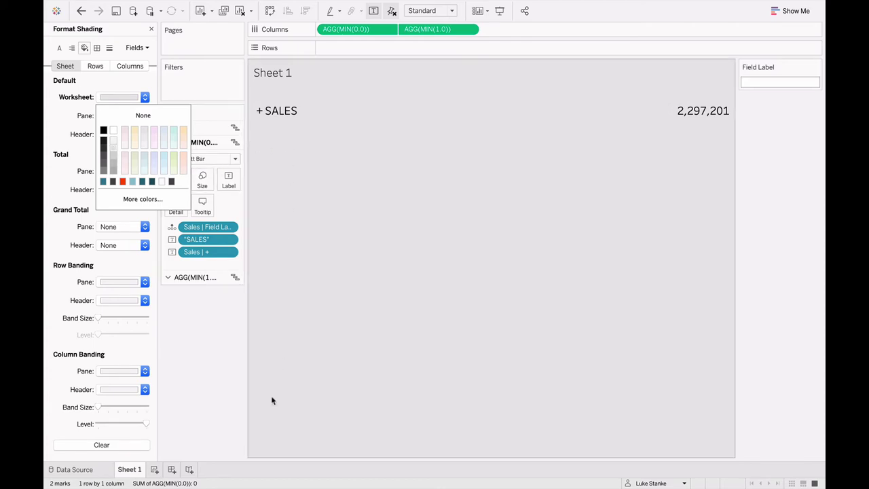
left_click(136, 472)
- Rename the sheet to 'Sales KPI' and add a new blank worksheet
double_click(136, 472)
type("Sale")
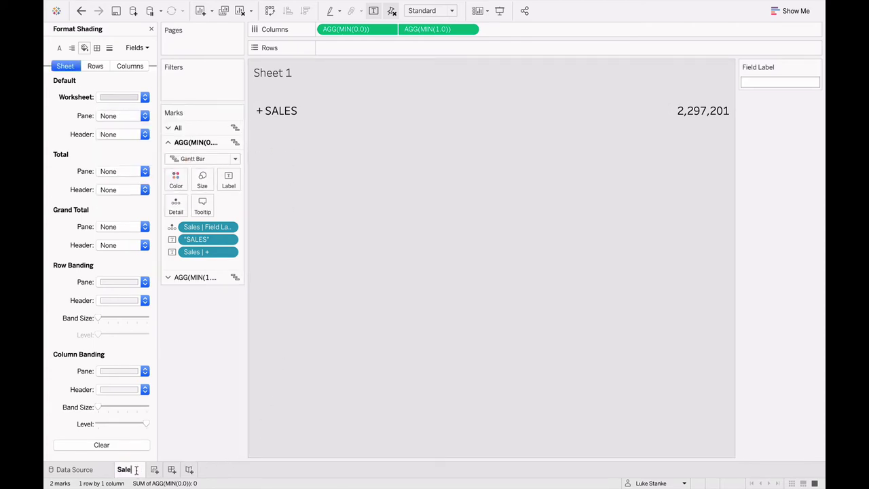
type("s KPI")
key("Return")
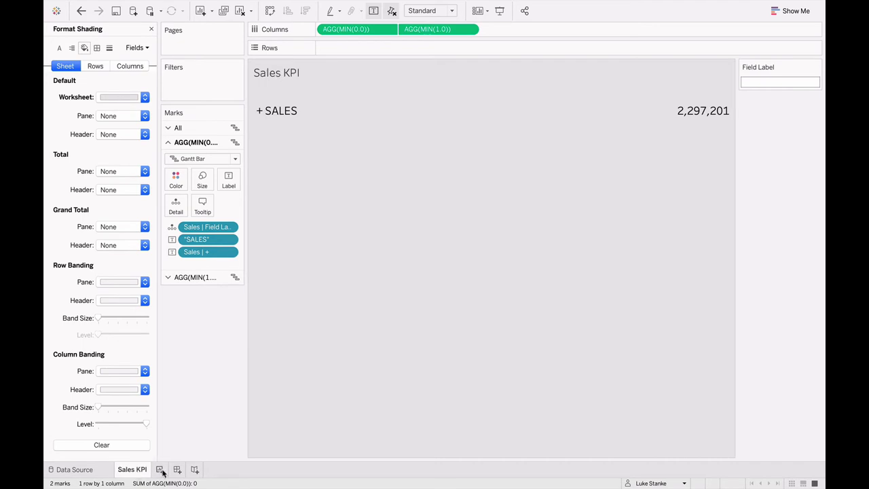
left_click(160, 469)
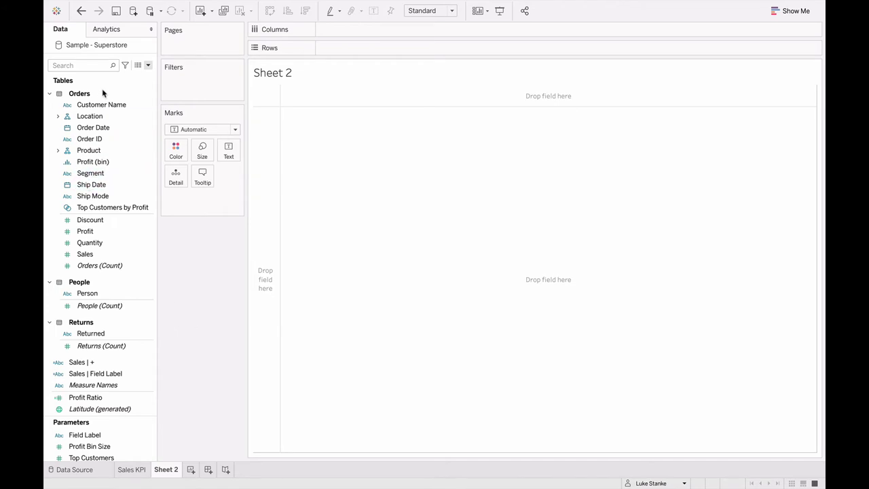
- Create a custom date 'Order Date (Month)' from Order Date at Months detail as a date part
left_click(86, 65)
type("or")
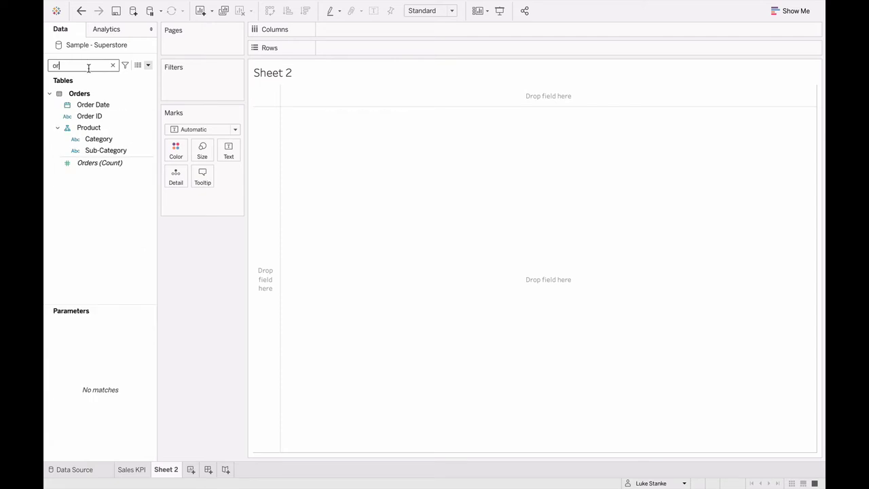
left_click(97, 105)
right_click(97, 105)
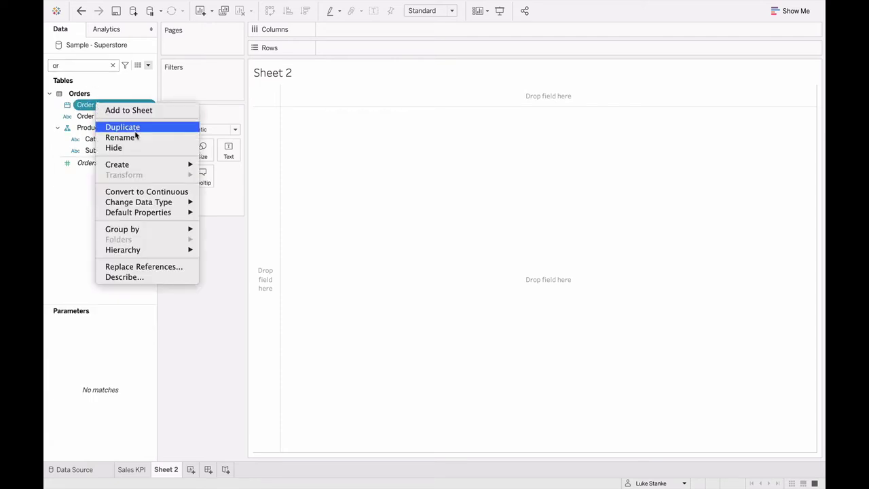
mouse_move(162, 165)
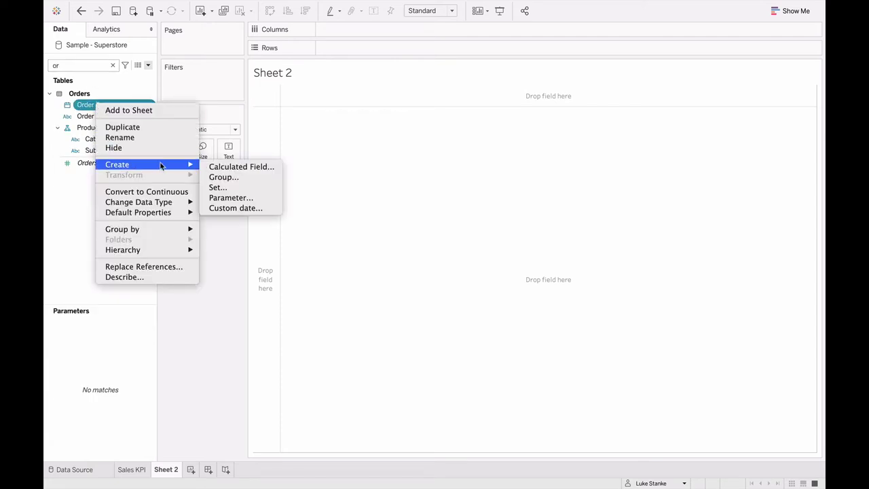
left_click(237, 208)
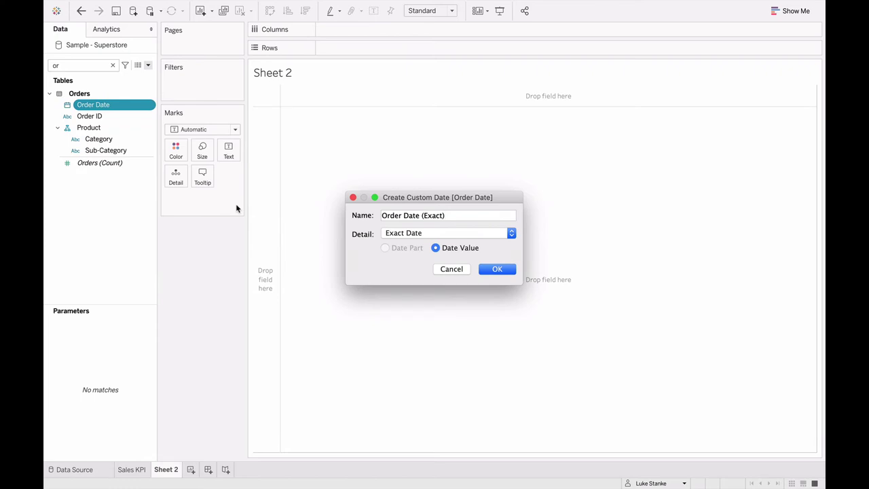
key("alt+shift+Left")
type("Month")
left_click(402, 232)
left_click(398, 264)
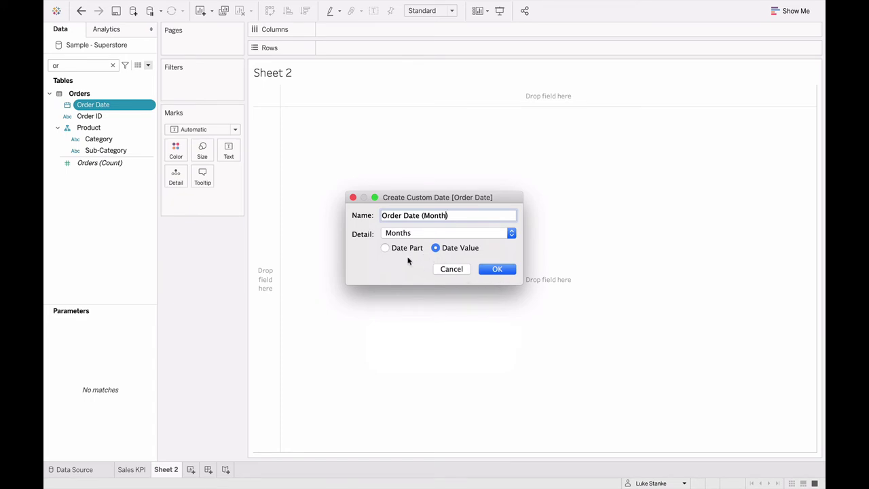
left_click(393, 249)
left_click(493, 269)
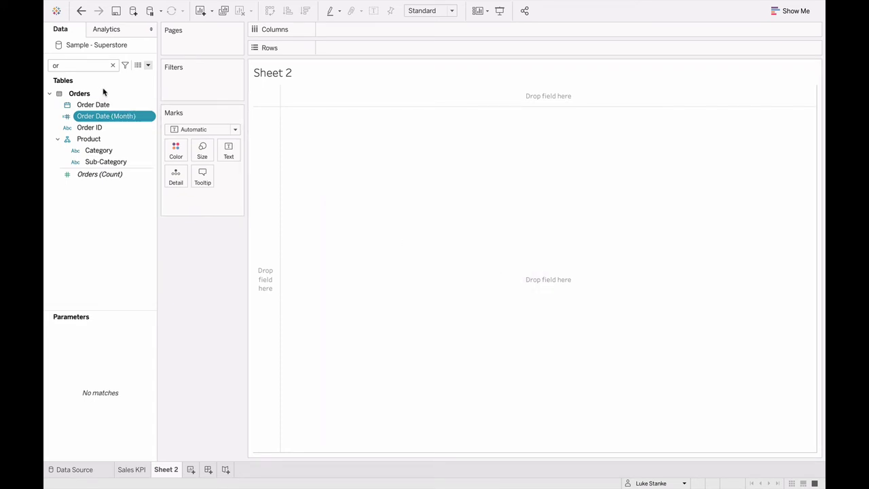
- Place Order Date (Month) on Columns as a continuous axis
left_click_drag(95, 122, 417, 35)
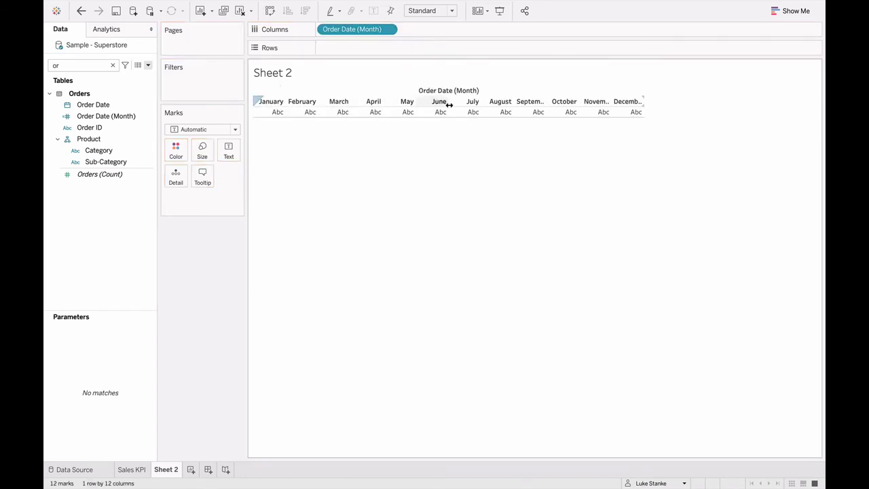
left_click(388, 29)
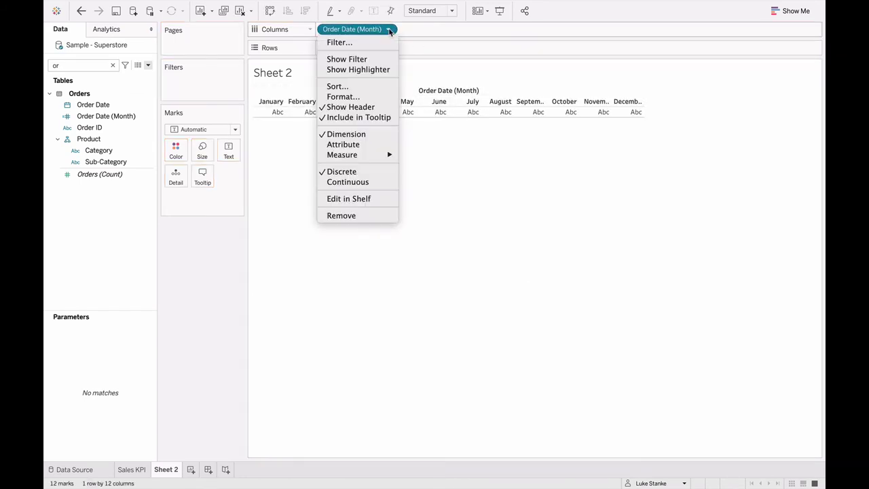
left_click(372, 182)
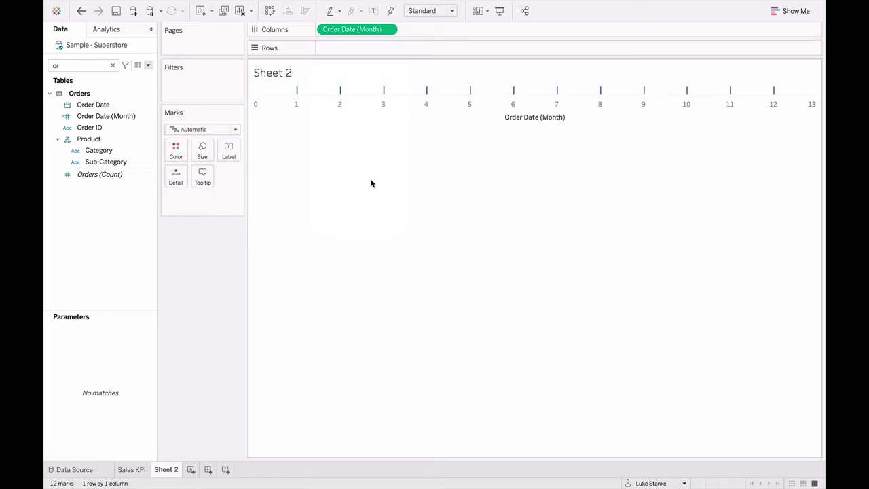
- Format the month axis labels to show first letters J, F, M, A…
right_click(400, 110)
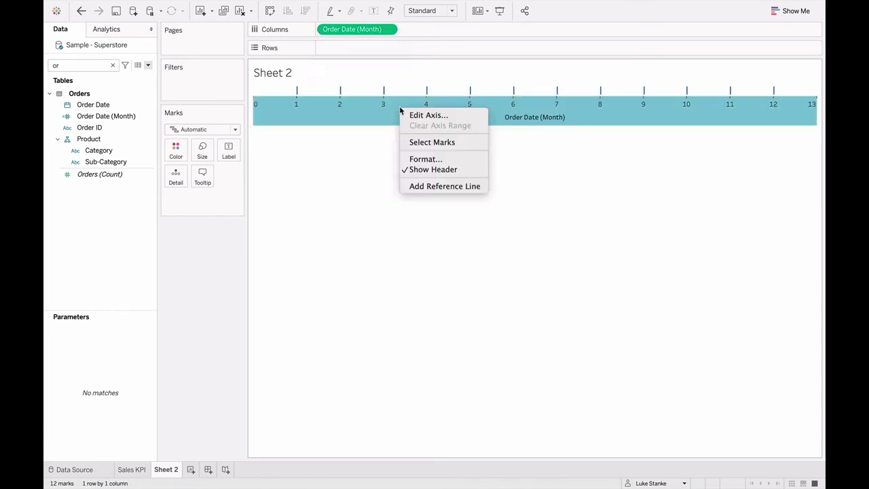
left_click(425, 159)
left_click(117, 173)
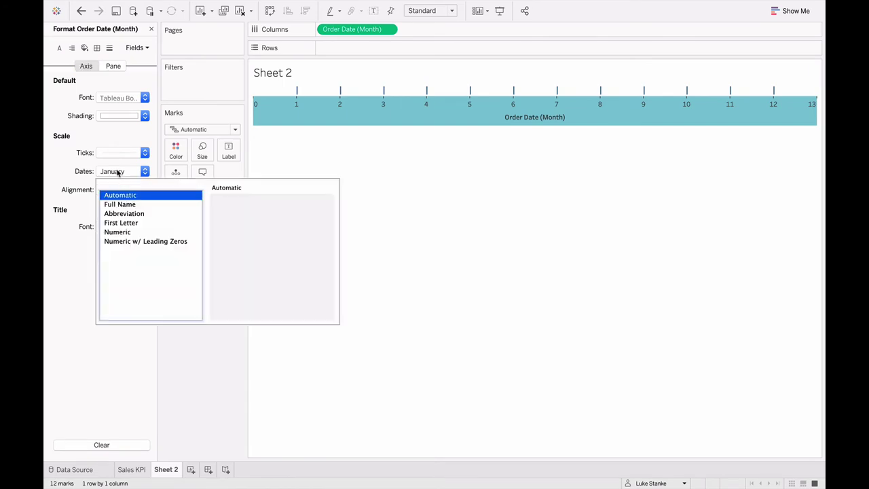
left_click(123, 224)
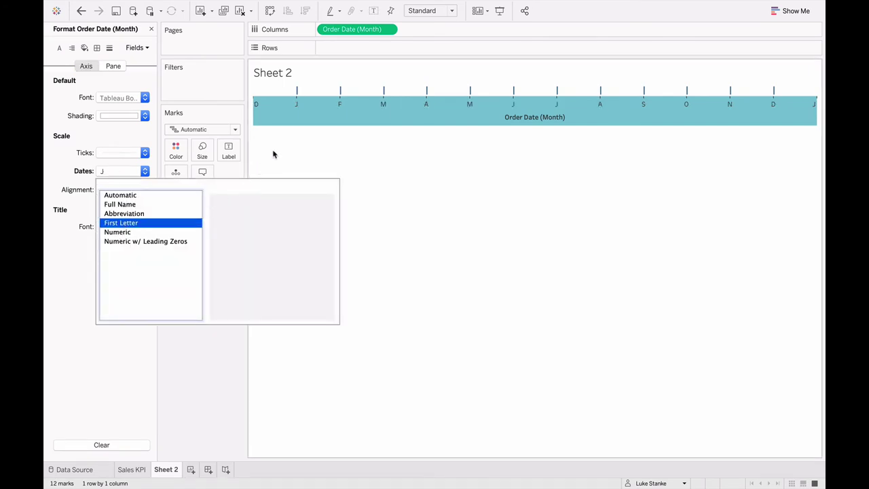
left_click(304, 129)
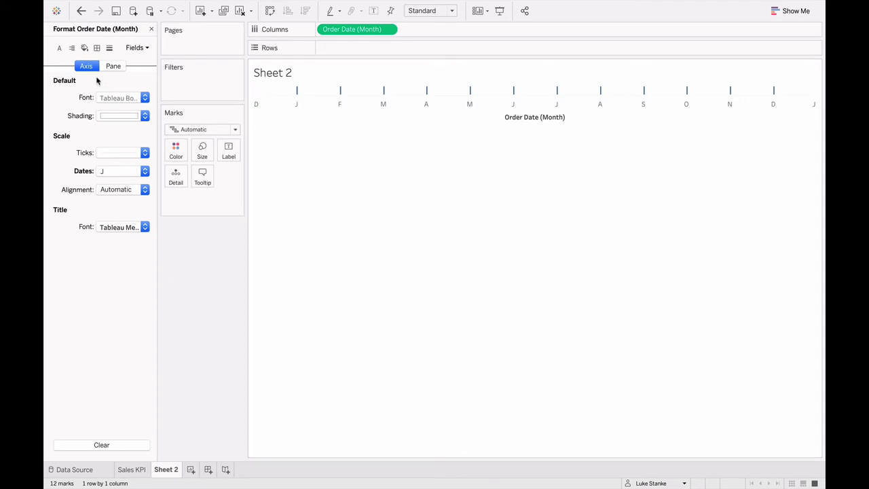
left_click(151, 29)
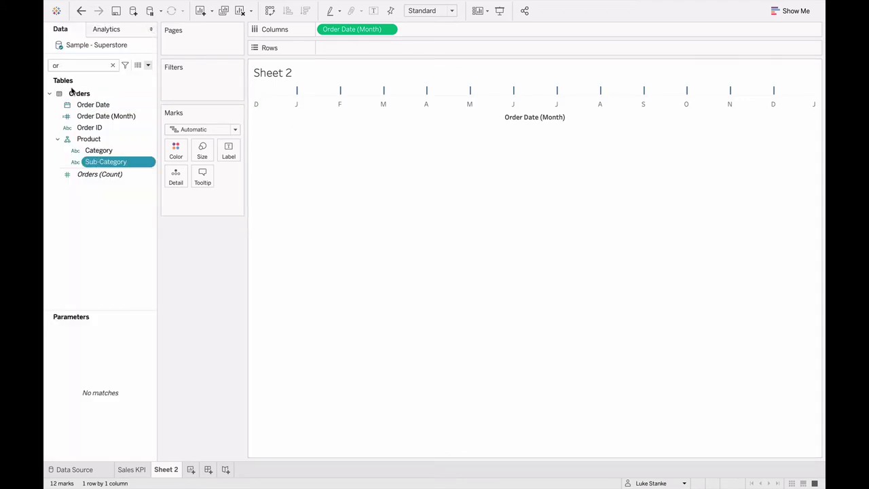
- Put SUM(Sales) on Rows and draw the monthly sales as bars
left_click(56, 66)
type("sa")
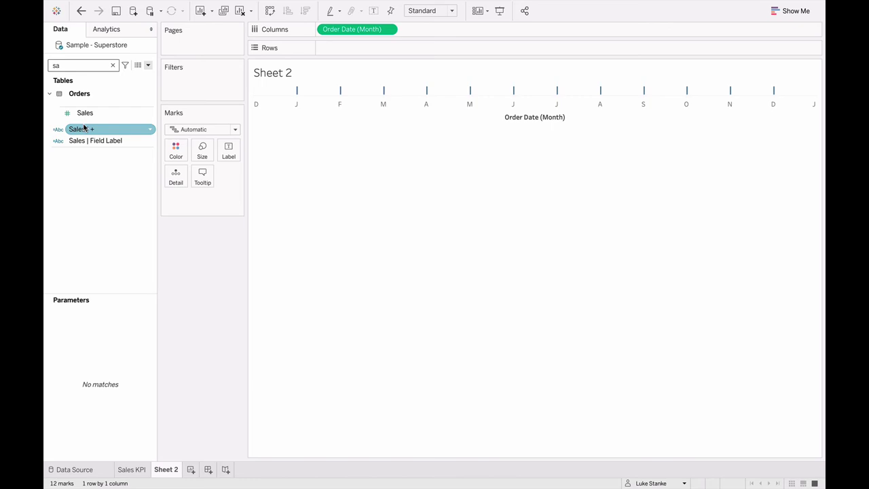
left_click_drag(85, 112, 335, 56)
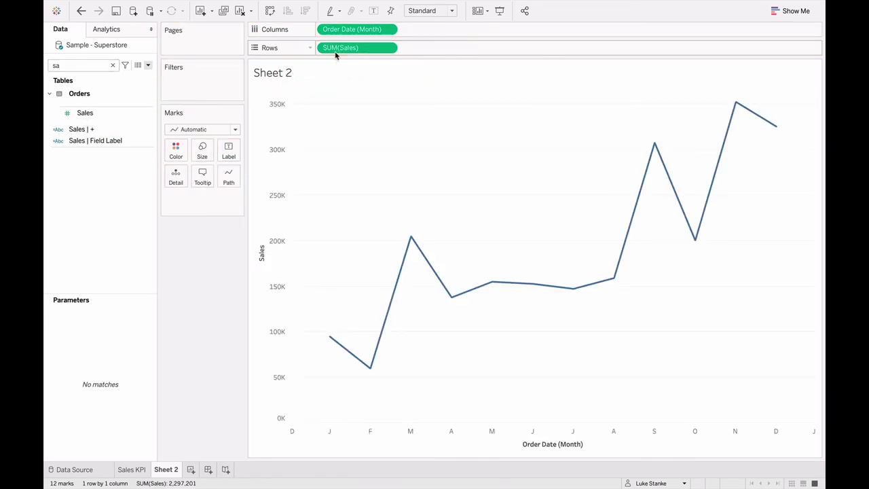
left_click(192, 130)
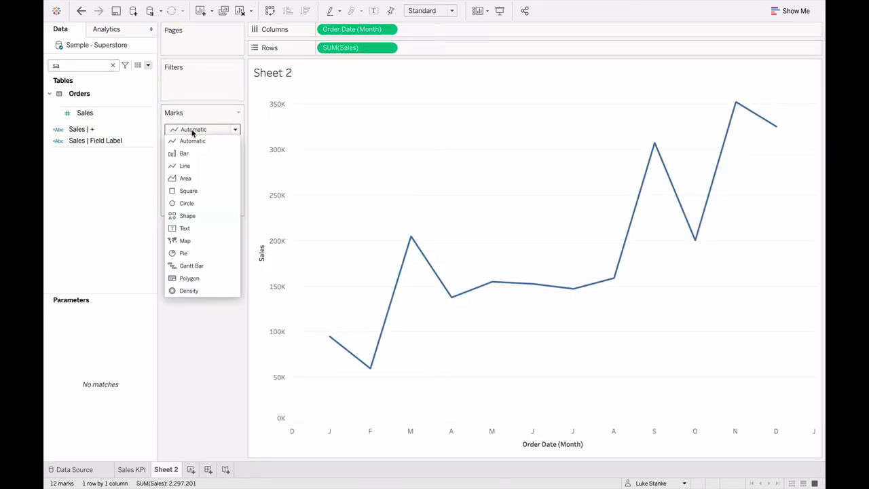
left_click(182, 152)
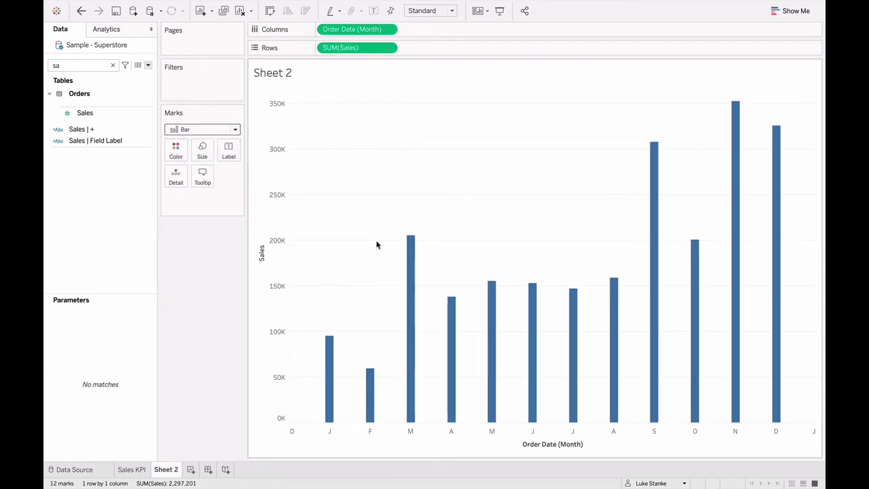
- Turn off the bar chart's zero lines in the sheet formatting
right_click(358, 327)
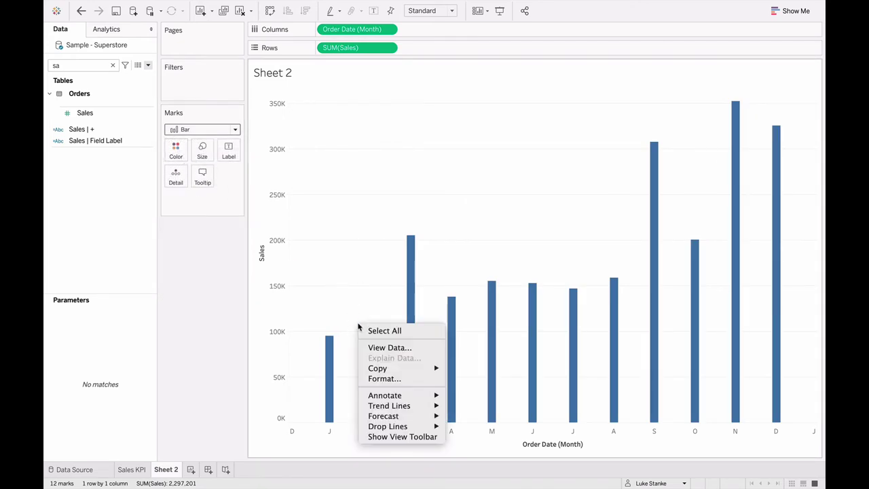
left_click(407, 383)
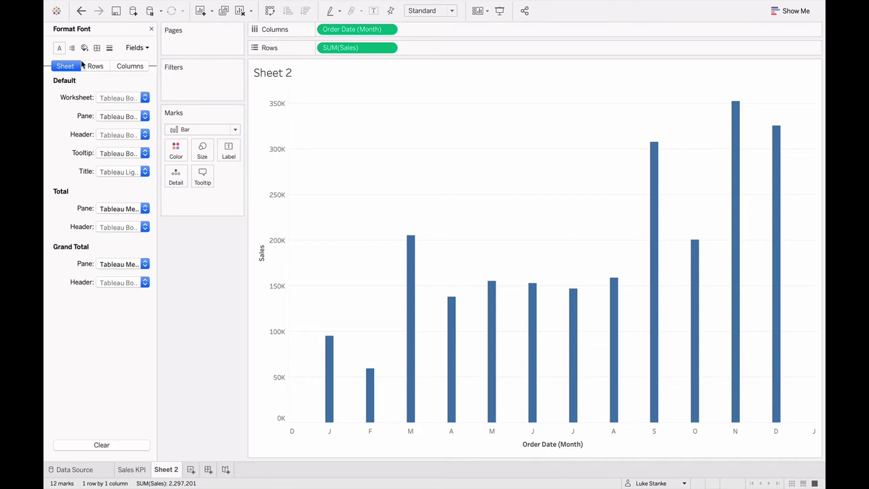
left_click(110, 49)
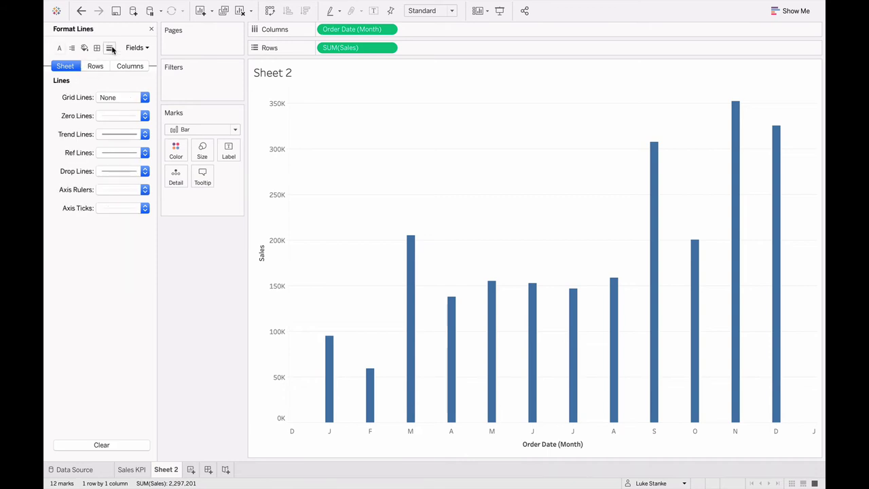
left_click(109, 116)
left_click(112, 131)
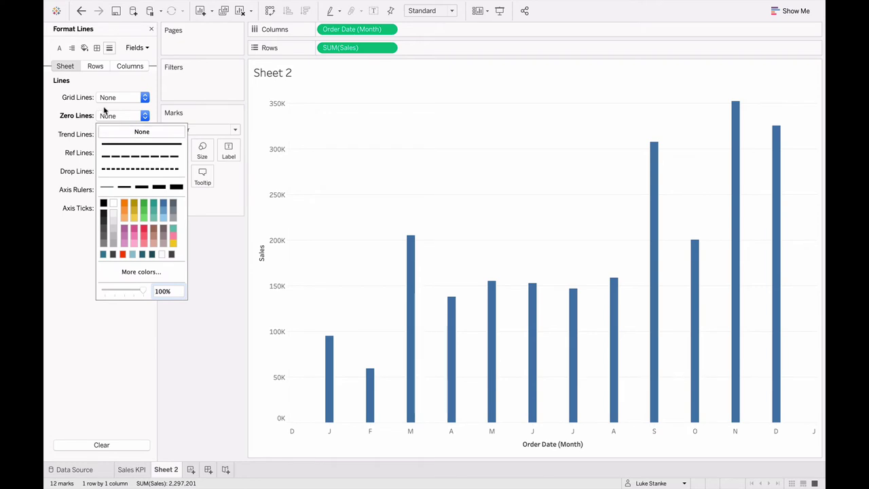
left_click(123, 67)
left_click(101, 70)
left_click(105, 98)
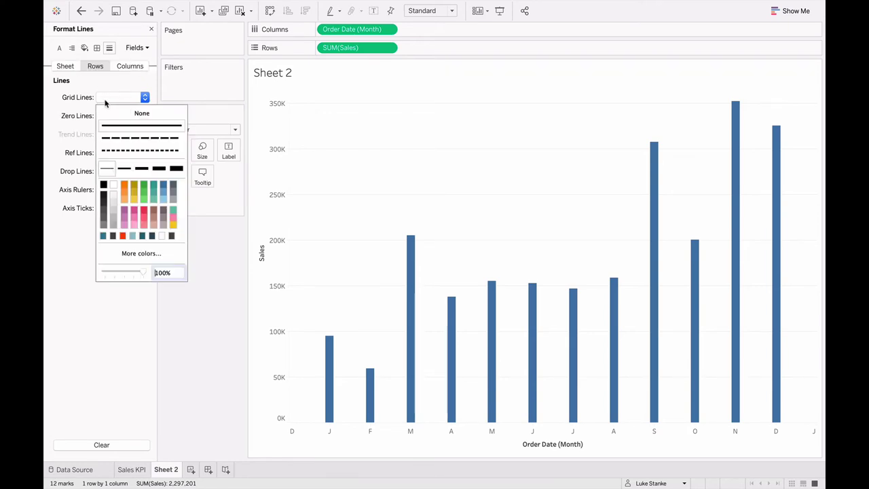
left_click(106, 106)
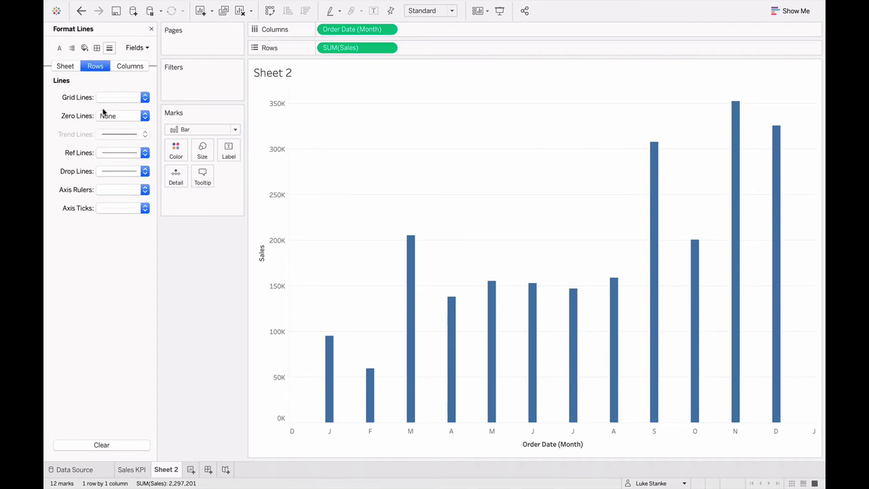
- Hide the Sales axis header and remove the row grid lines and axis ruler
right_click(262, 272)
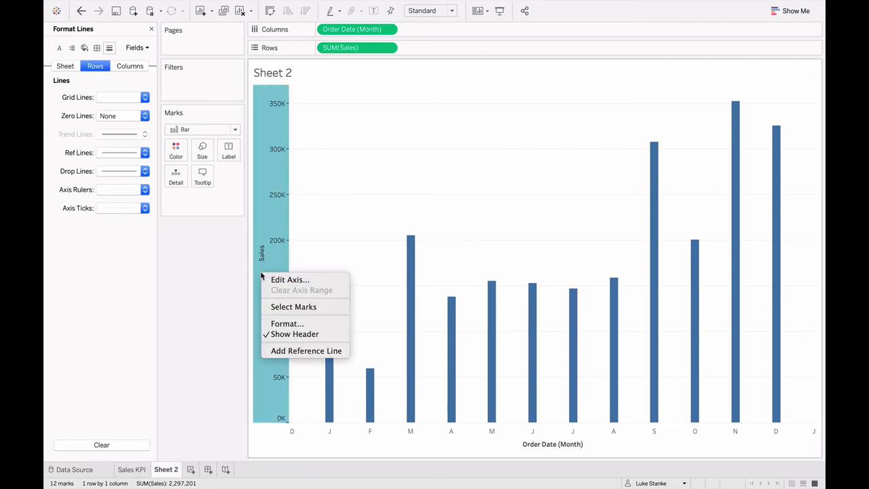
left_click(292, 334)
left_click(112, 102)
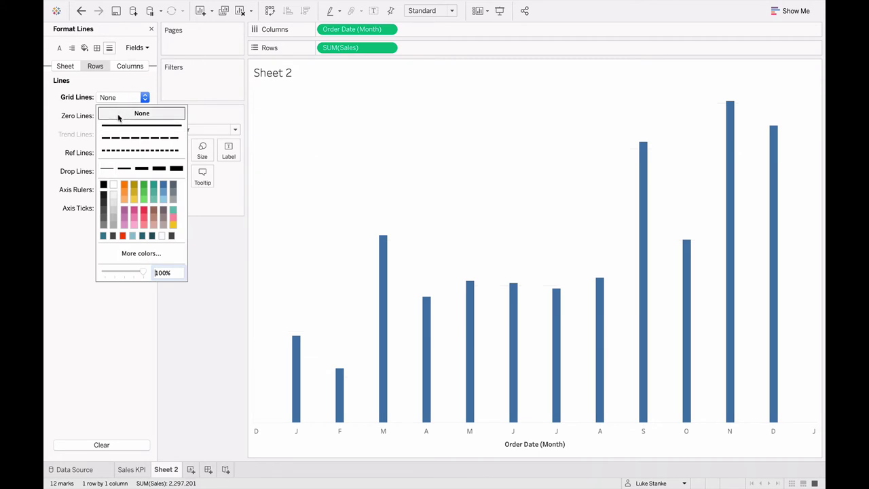
left_click(48, 163)
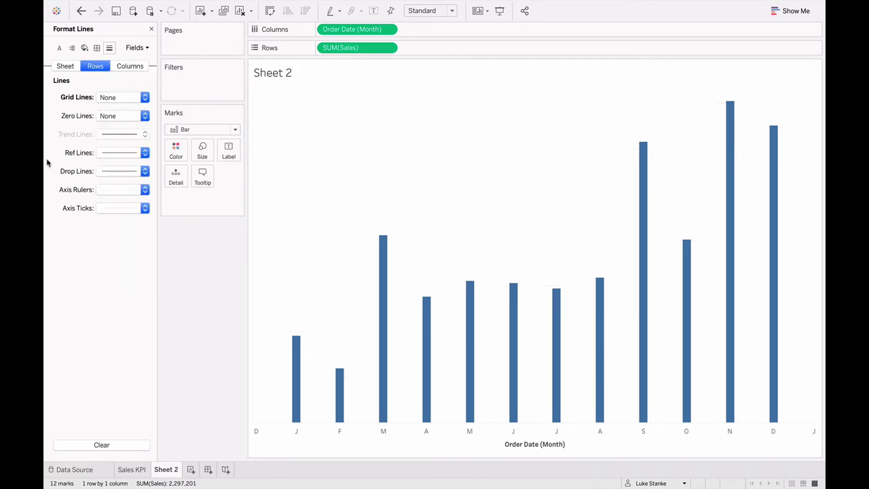
left_click(127, 193)
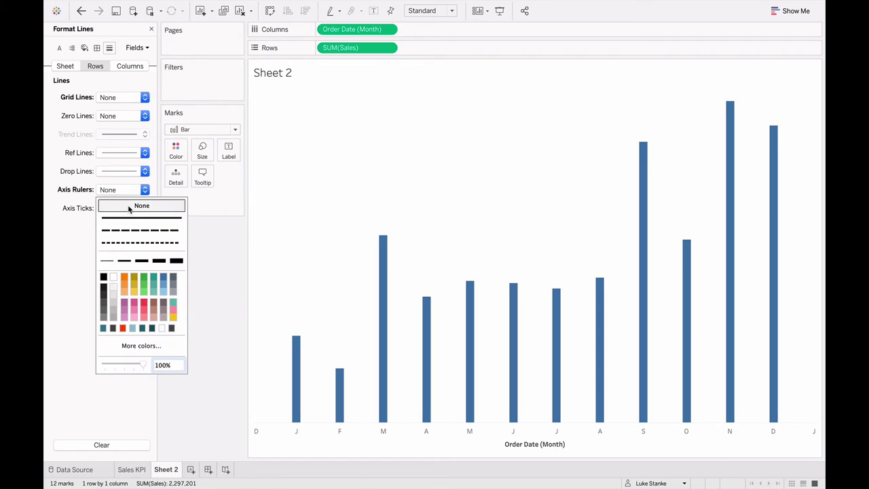
- Give the month axis a dark grey ruler line and dark grey tick marks
left_click(130, 66)
left_click(110, 191)
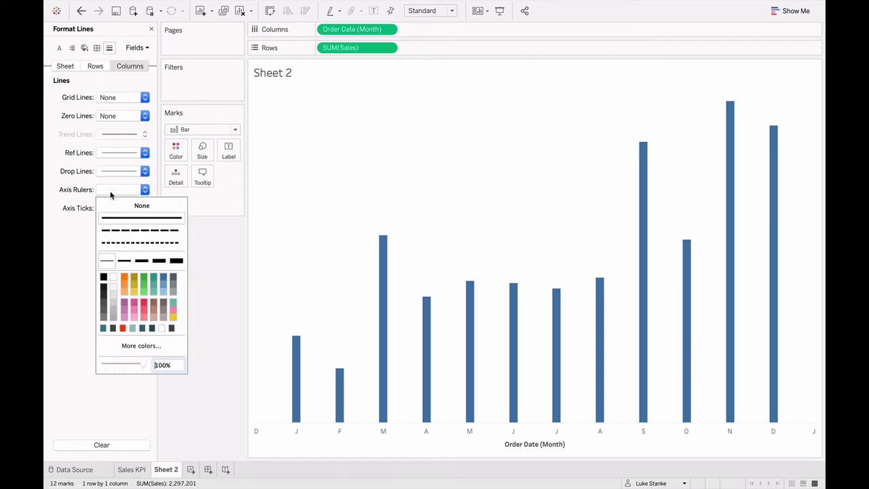
left_click(103, 302)
left_click(65, 288)
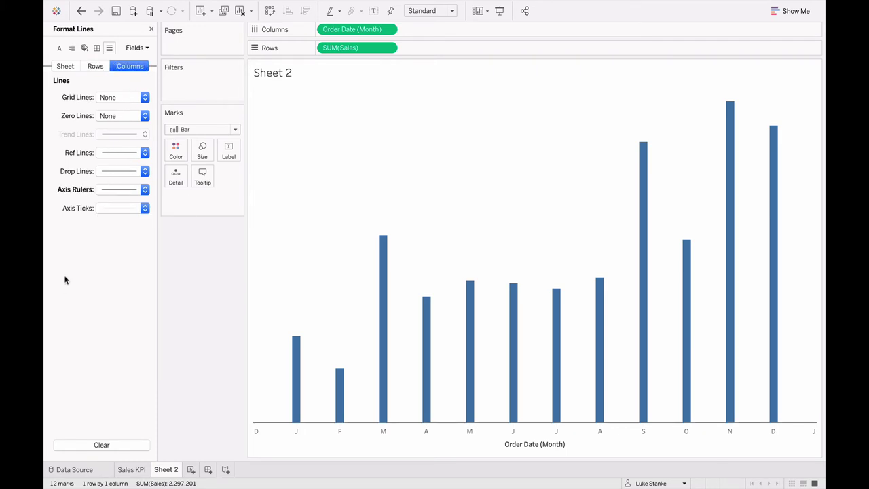
left_click(111, 209)
left_click(103, 272)
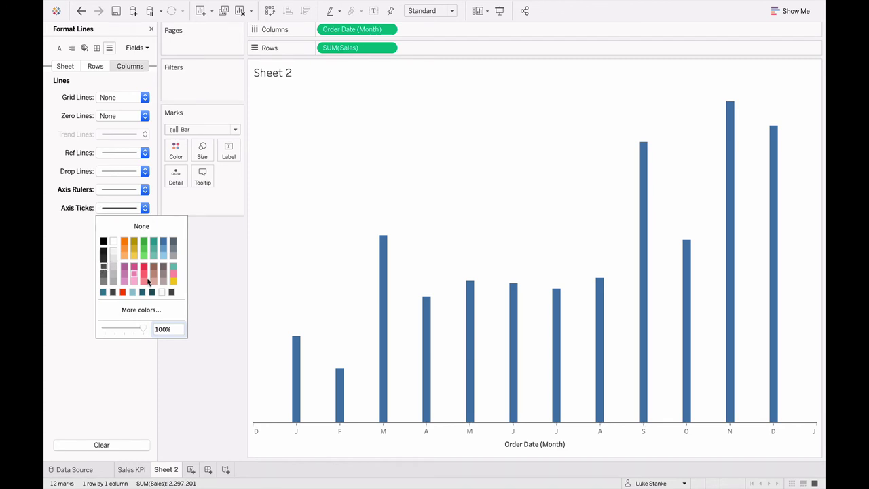
left_click(516, 451)
- Delete the Order Date (Month) axis title and close the Format pane
right_click(517, 451)
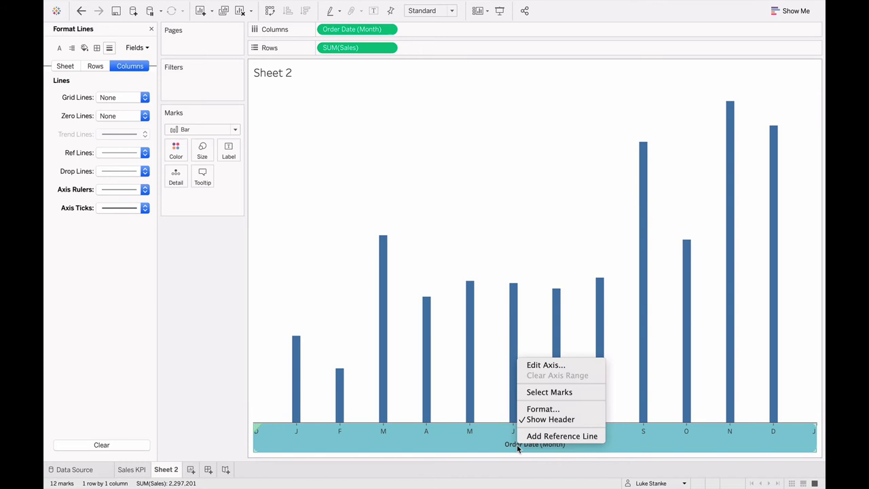
left_click(526, 365)
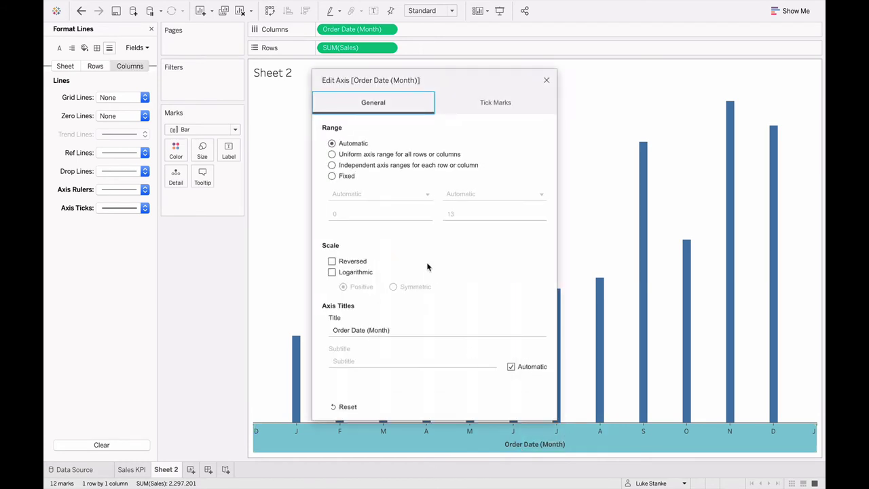
left_click(347, 329)
key("BackSpace")
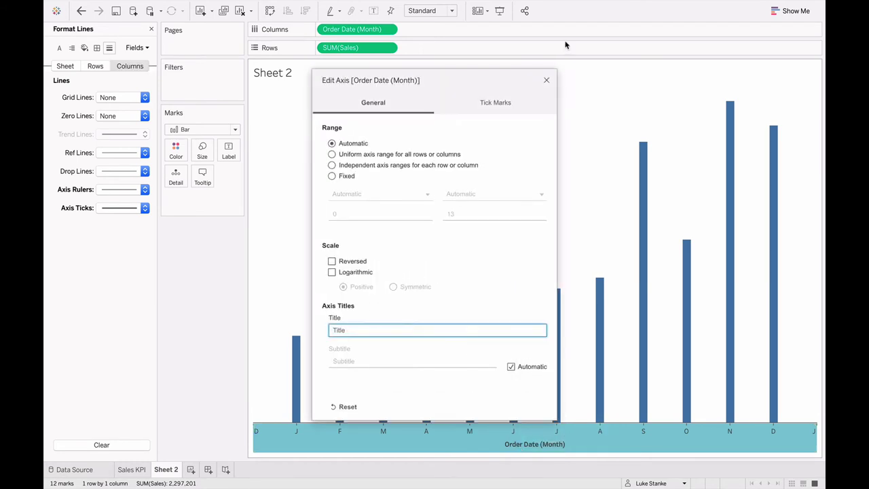
left_click(545, 81)
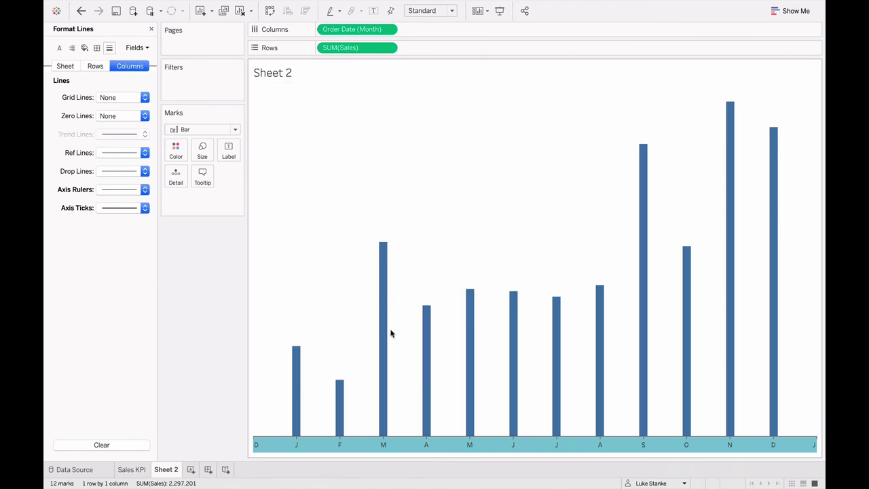
left_click(151, 28)
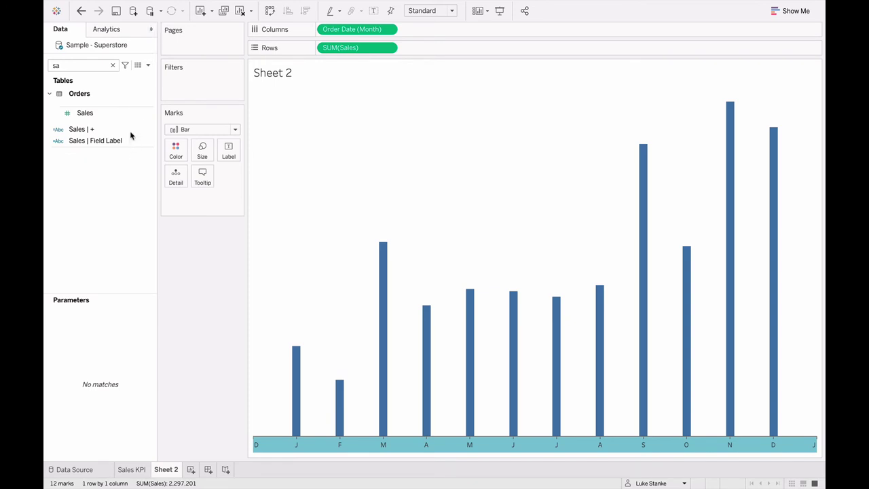
- Select and drag the Sales | + field in the data pane
left_click(88, 139)
left_click(81, 129)
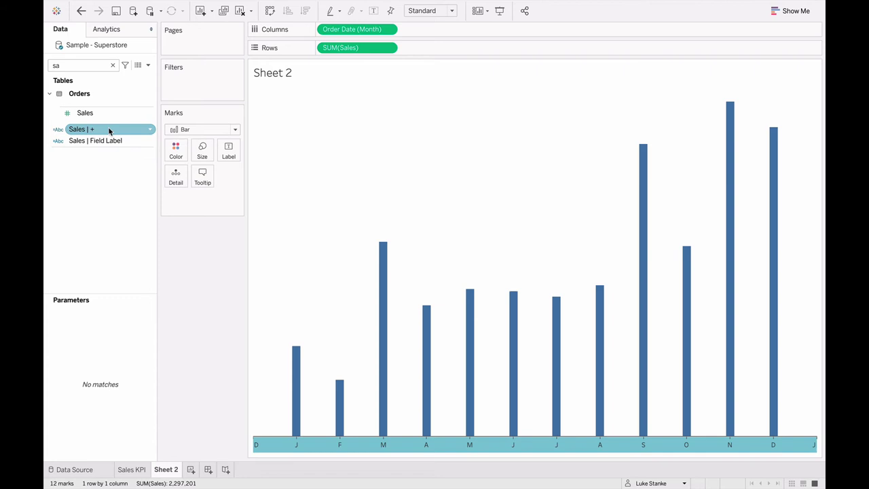
left_click_drag(82, 129, 156, 74)
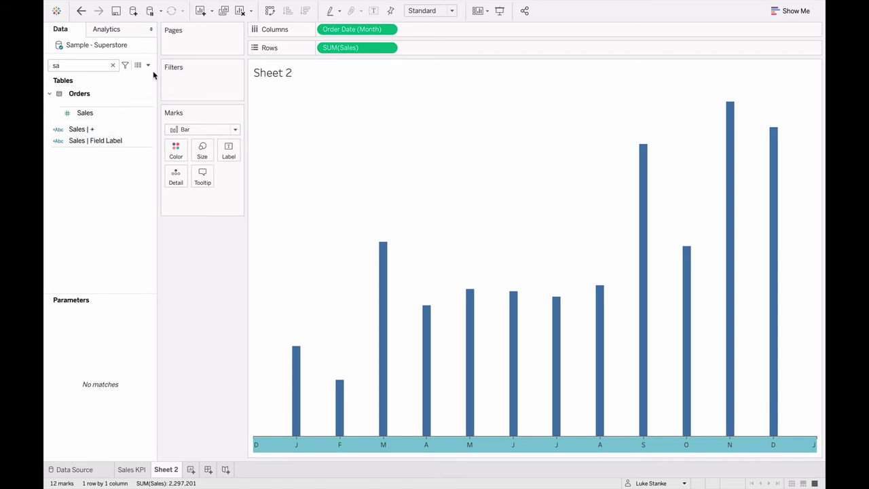
left_click(148, 65)
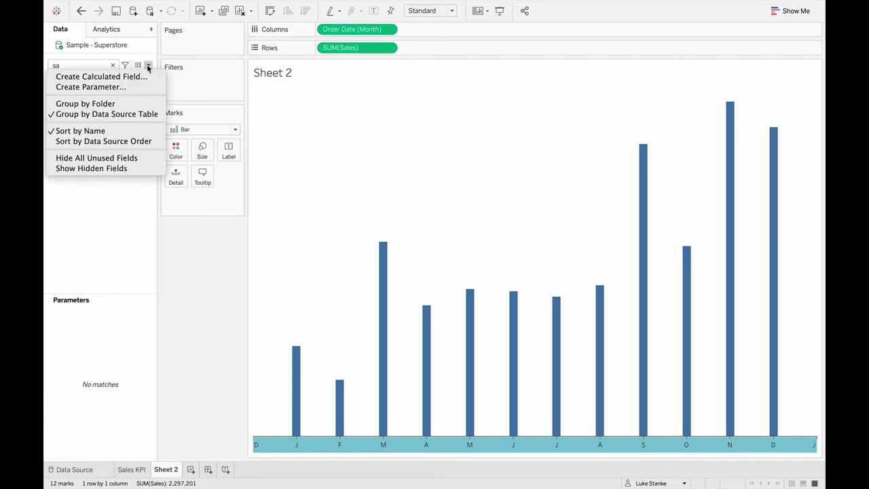
- Show the hidden fields and set the Sales KPI sheet's Field Label parameter to Sales
left_click(118, 168)
left_click(135, 469)
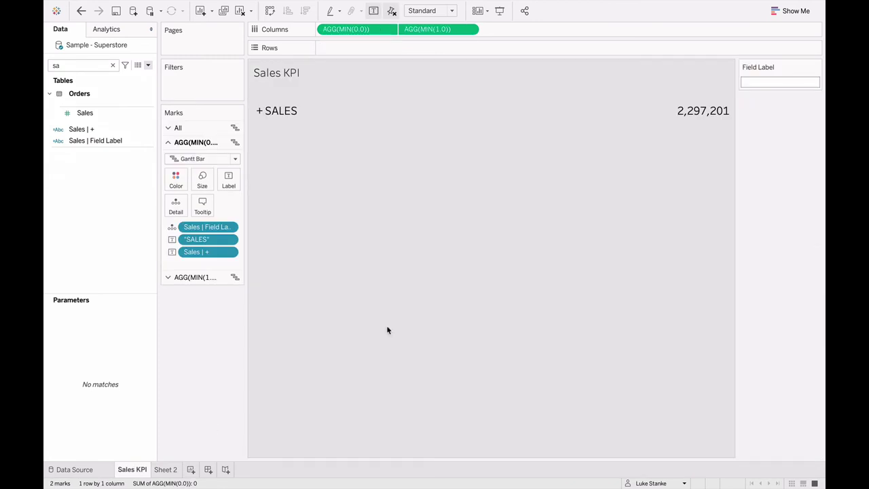
left_click(769, 82)
type("Sales")
- Create a calculated field named Sales | TF defined as [Field Label] = "Sales"
left_click(166, 468)
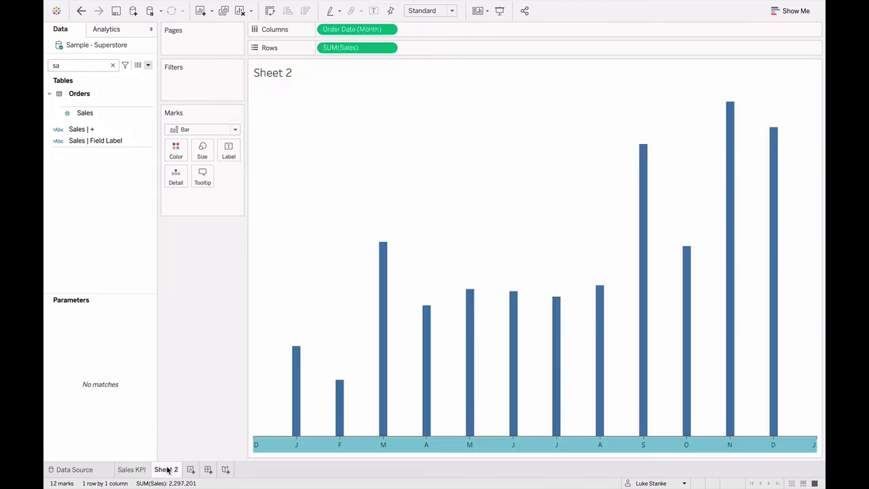
left_click(148, 65)
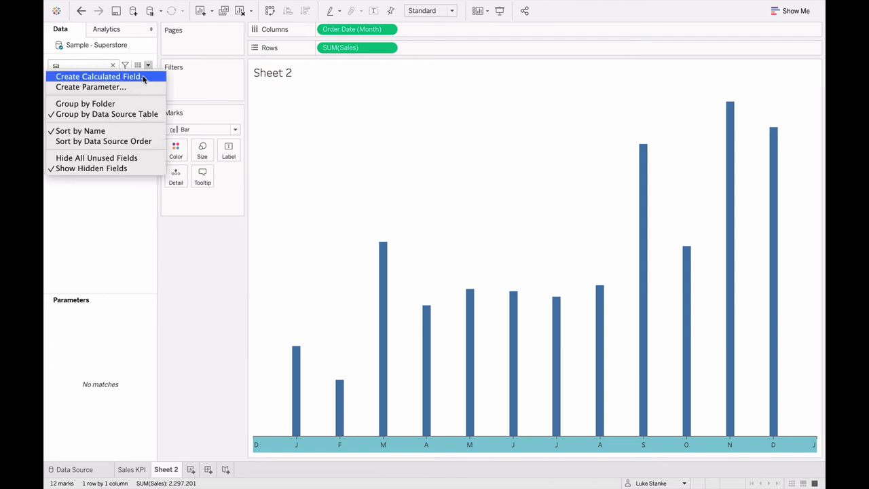
left_click(143, 79)
left_click(277, 207)
type("Fi")
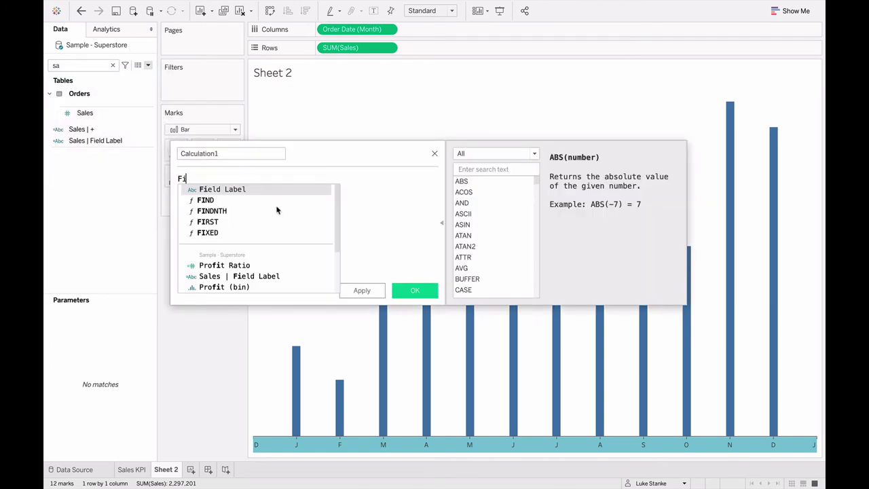
key("Return")
type("= \"Sales\"")
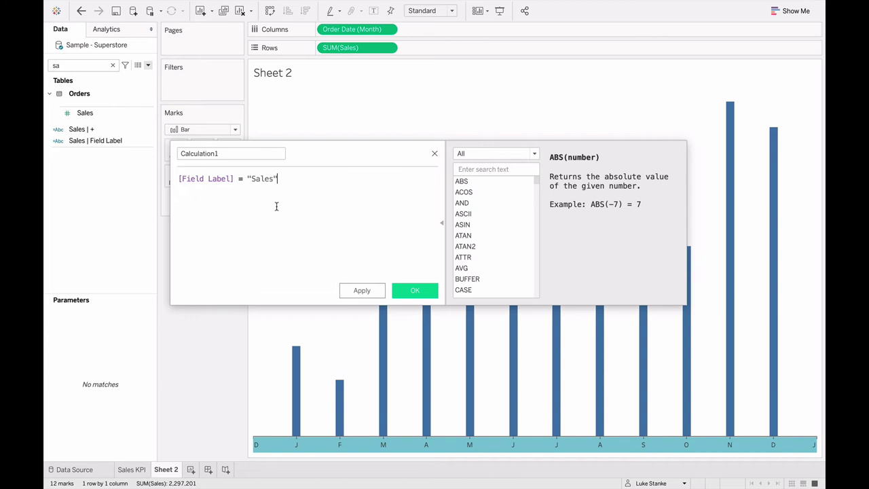
double_click(216, 149)
type("Sal")
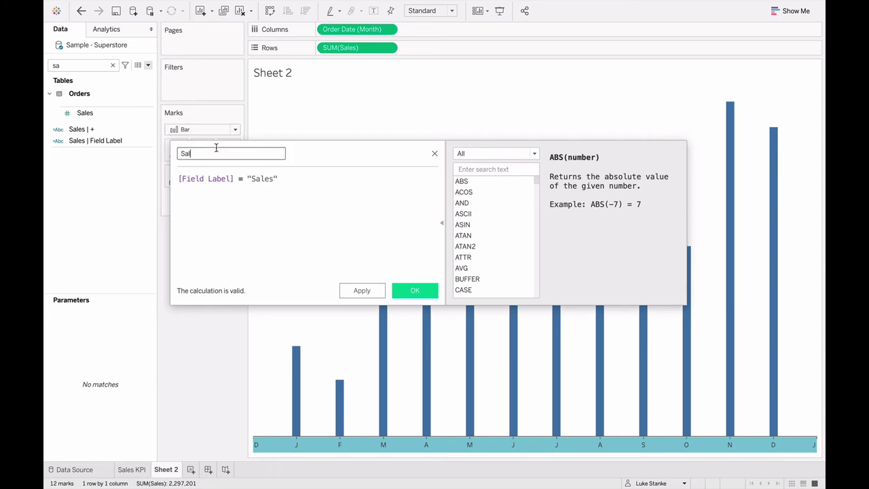
type("es | TF")
left_click(415, 292)
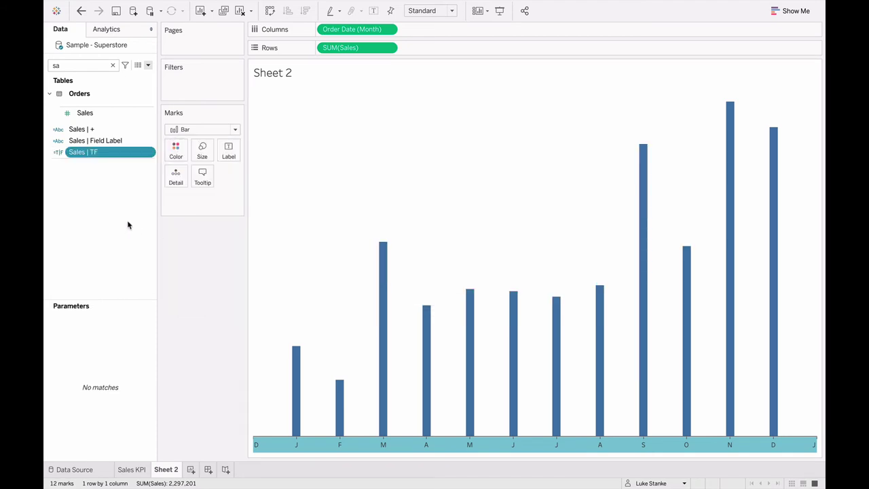
- Filter Sheet 2 by Sales | TF, keeping only True
left_click_drag(88, 154, 217, 87)
left_click(338, 148)
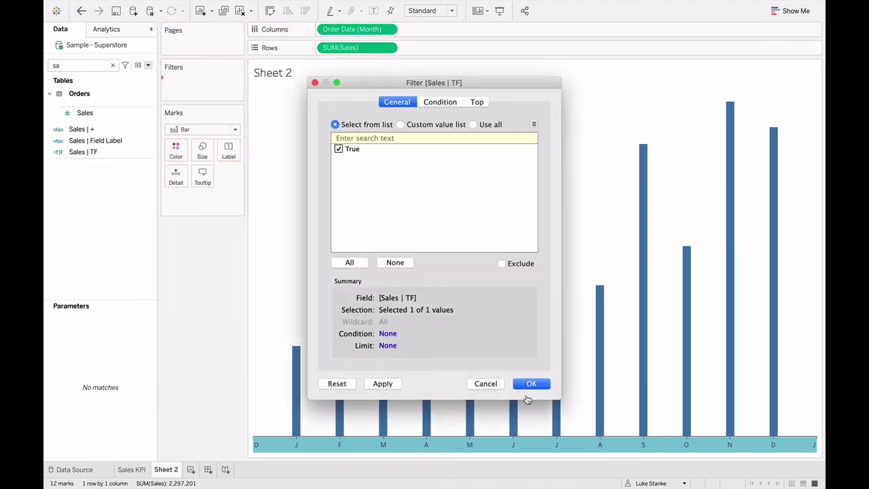
left_click(529, 384)
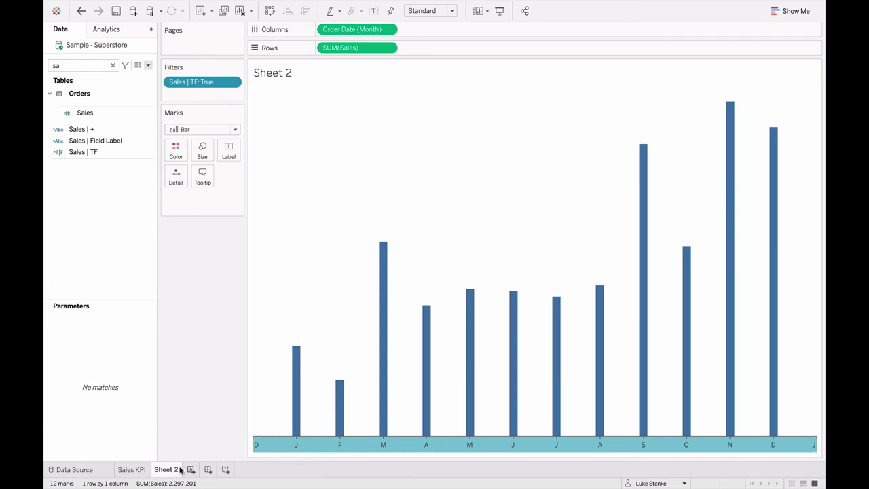
- Clear the Field Label parameter on Sales KPI and check that Sheet 2's bars disappear
left_click(139, 470)
left_click(749, 82)
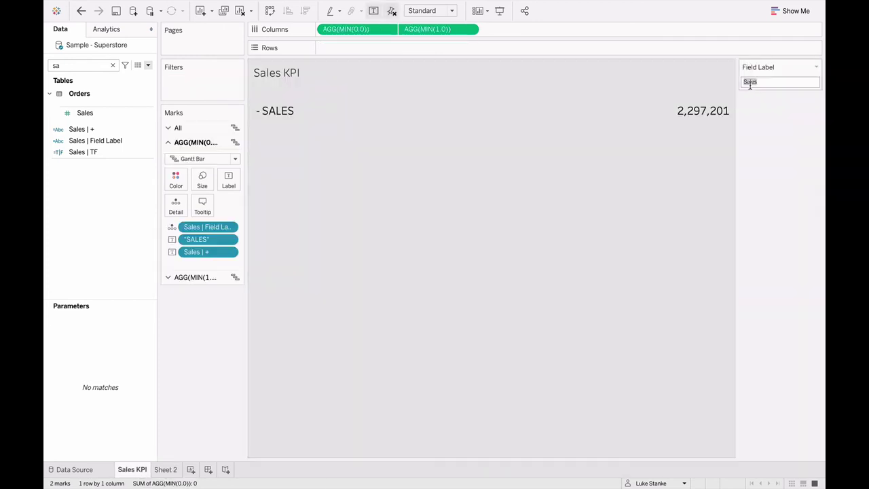
key("BackSpace")
key("Return")
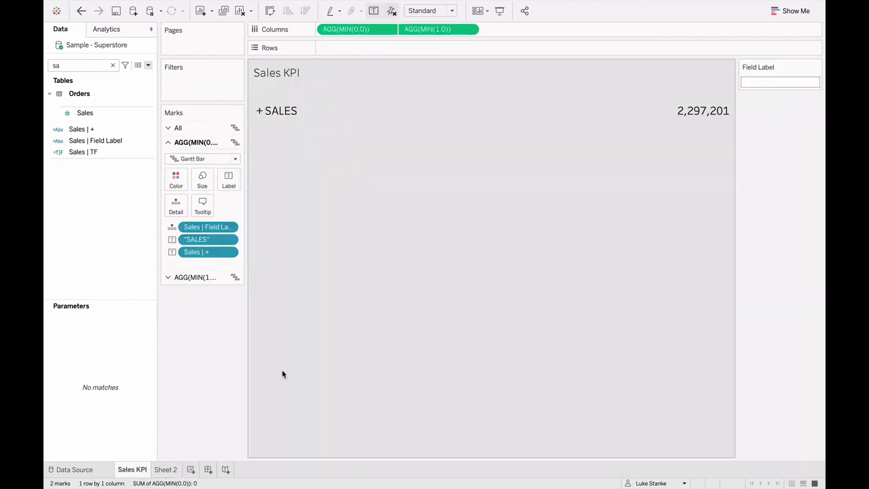
left_click(169, 470)
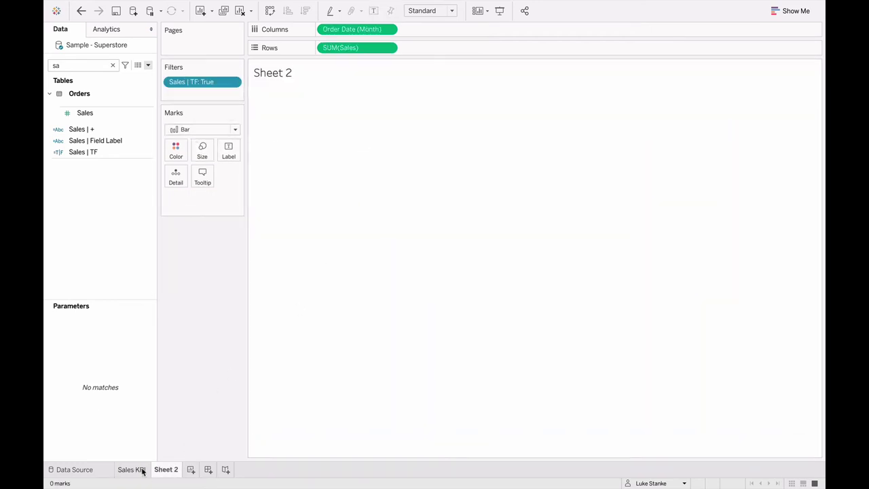
mouse_move(142, 471)
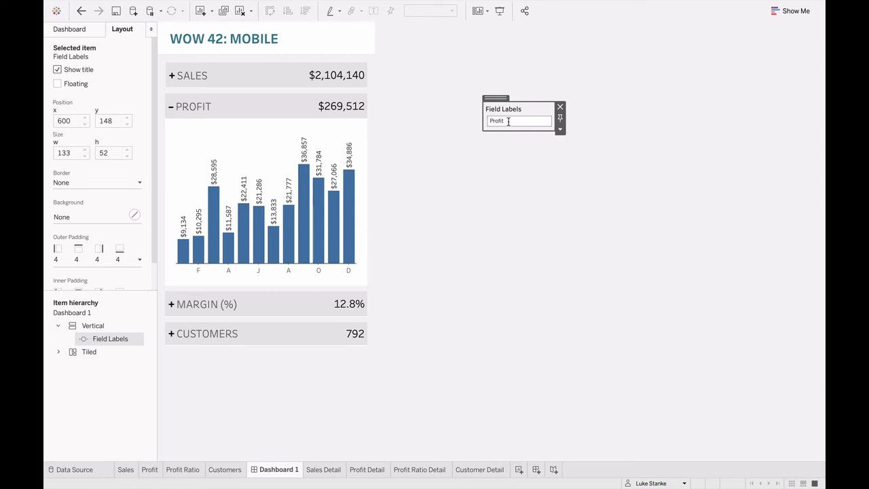
- Change the dashboard's Field Labels value from Profit to Sales
double_click(507, 121)
type("Sales")
key("Return")
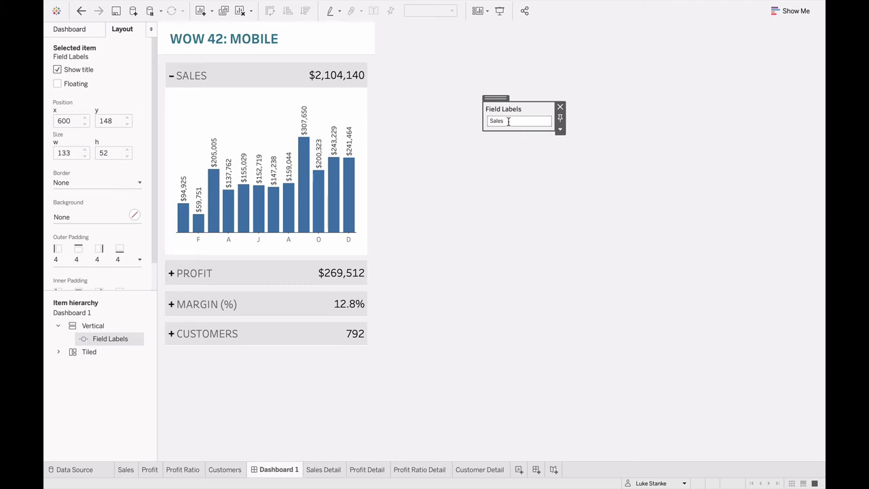
left_click(243, 63)
left_click(252, 259)
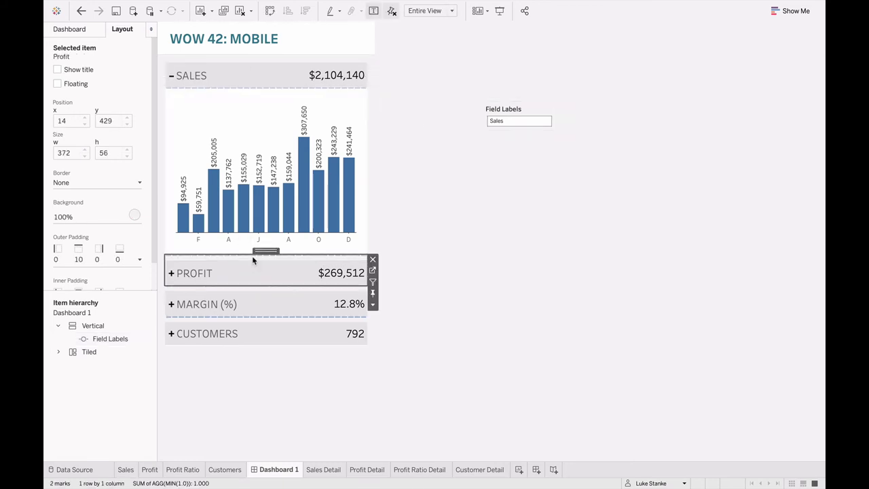
left_click(253, 298)
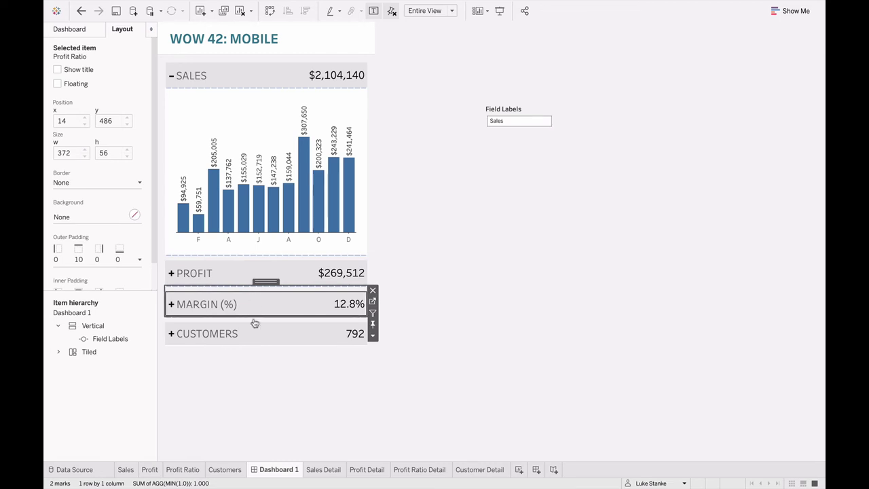
left_click(256, 323)
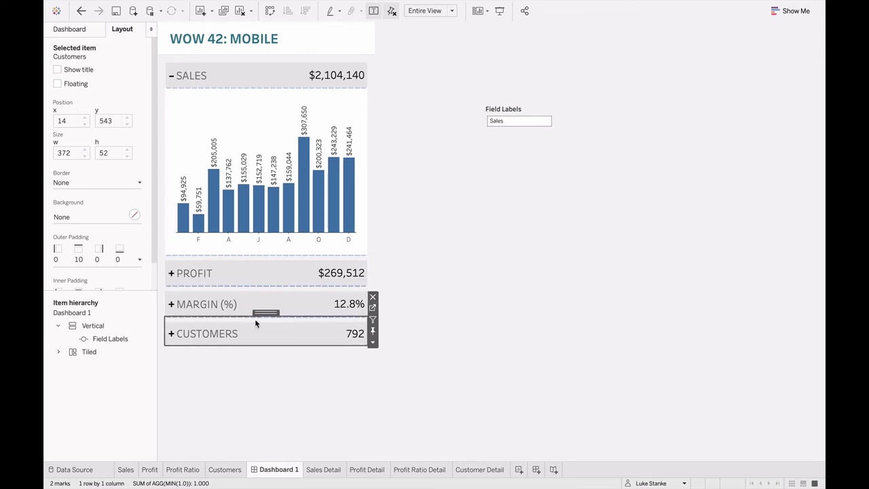
left_click(348, 105)
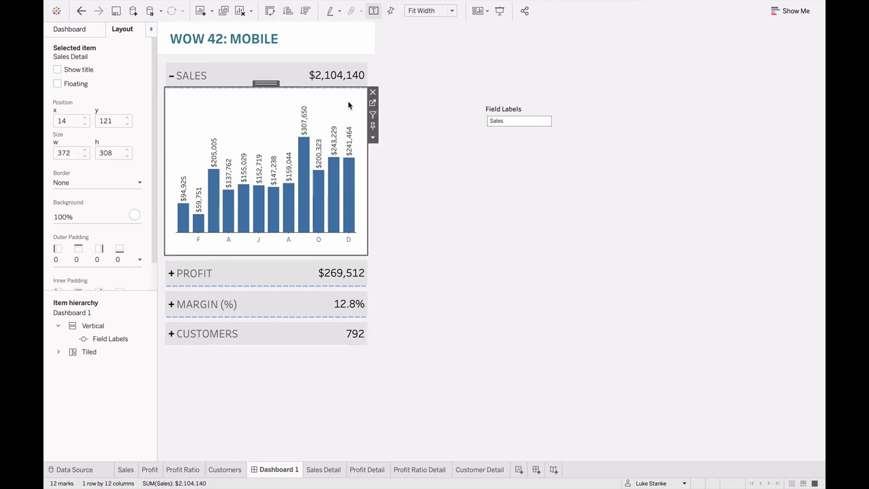
left_click(342, 61)
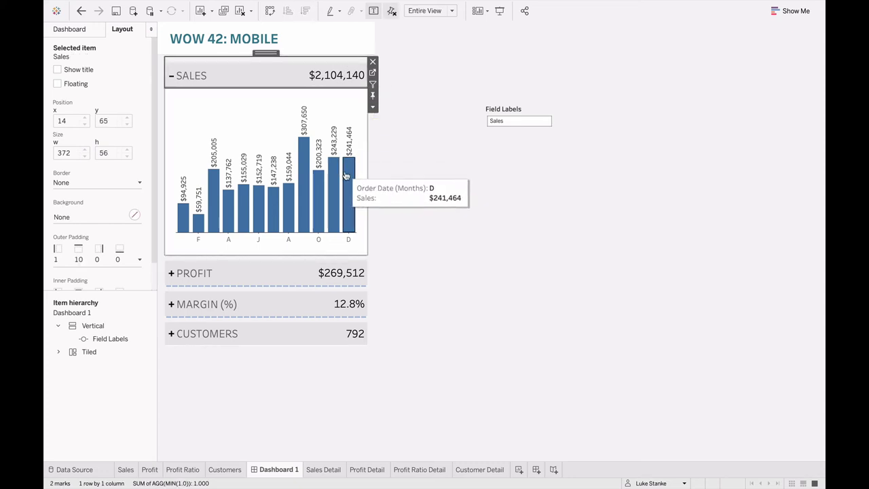
double_click(263, 74)
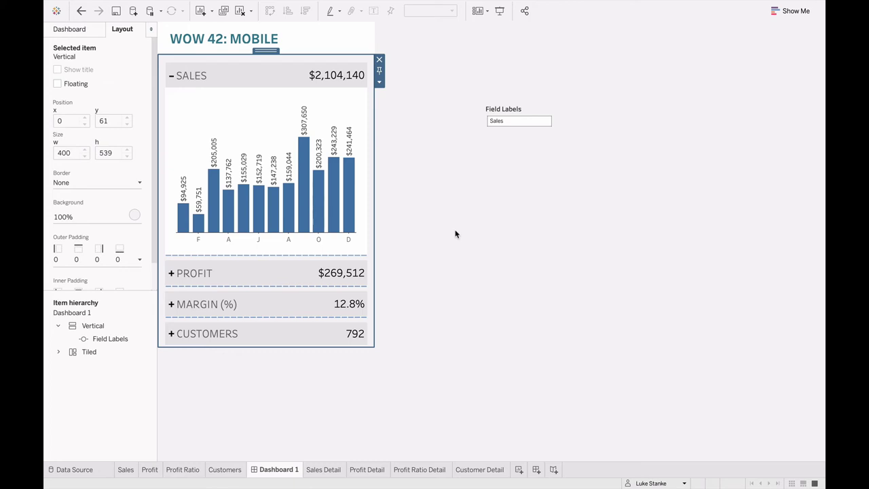
left_click(498, 118)
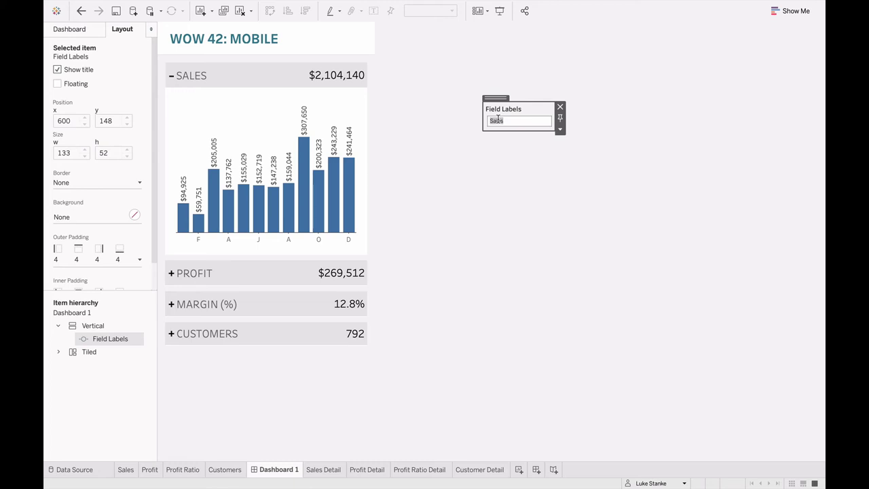
type("Profit")
- Commit Profit in Field Labels and start a Change Parameter action sourced only from Sales
key("Return")
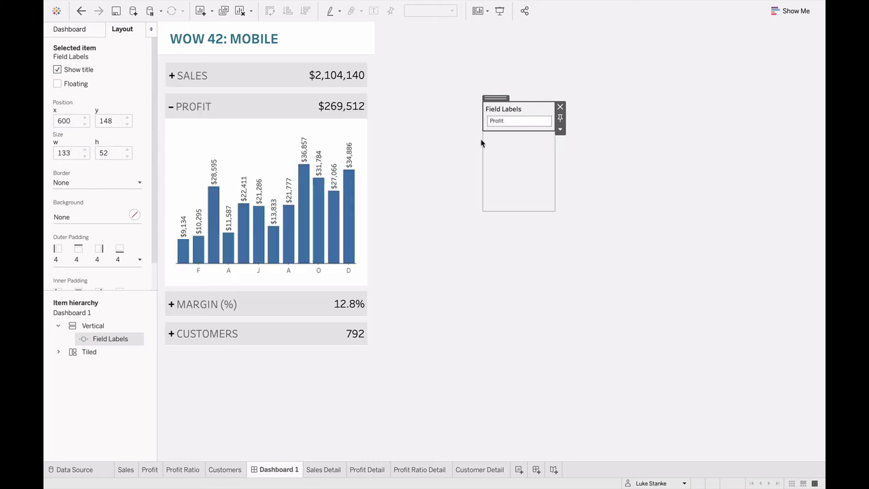
mouse_move(302, 5)
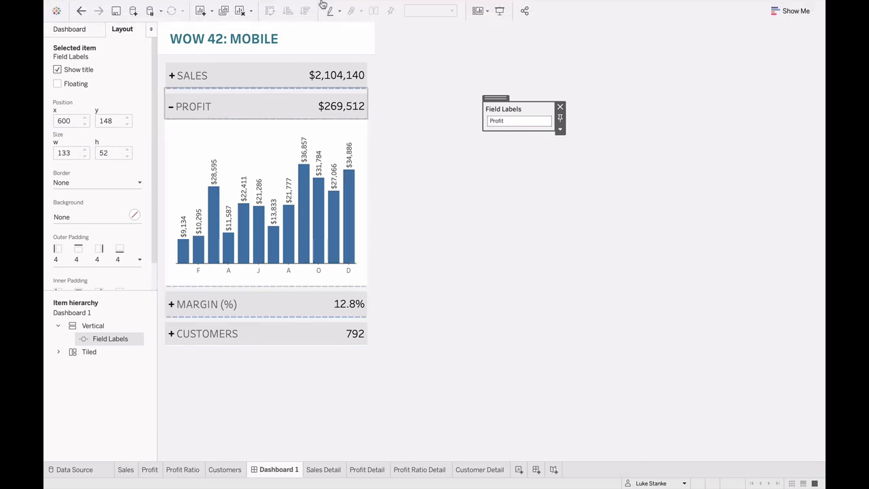
left_click(228, 6)
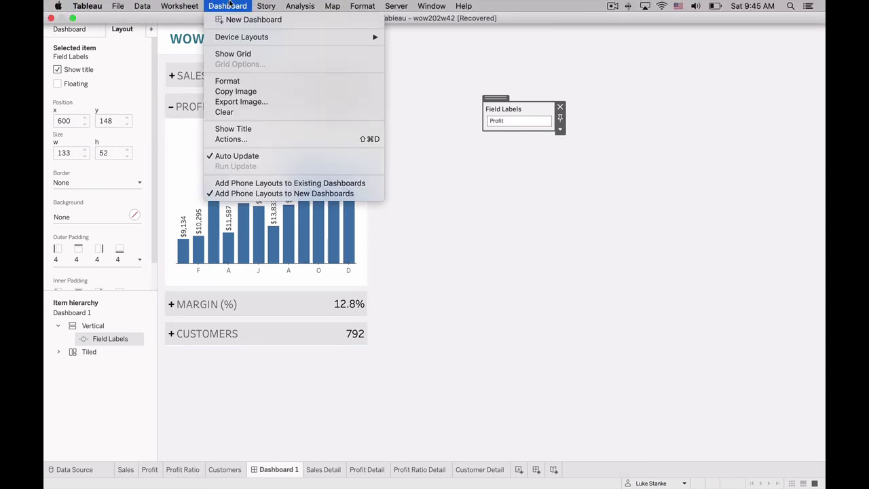
left_click(241, 141)
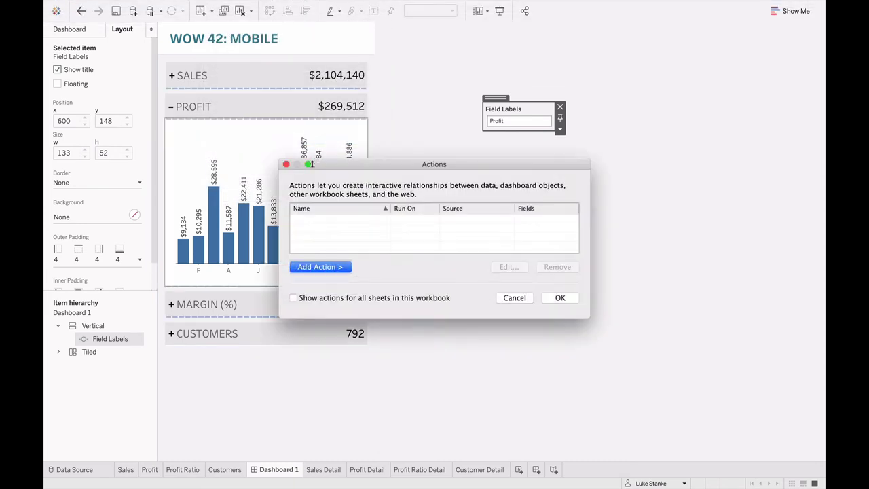
left_click(331, 268)
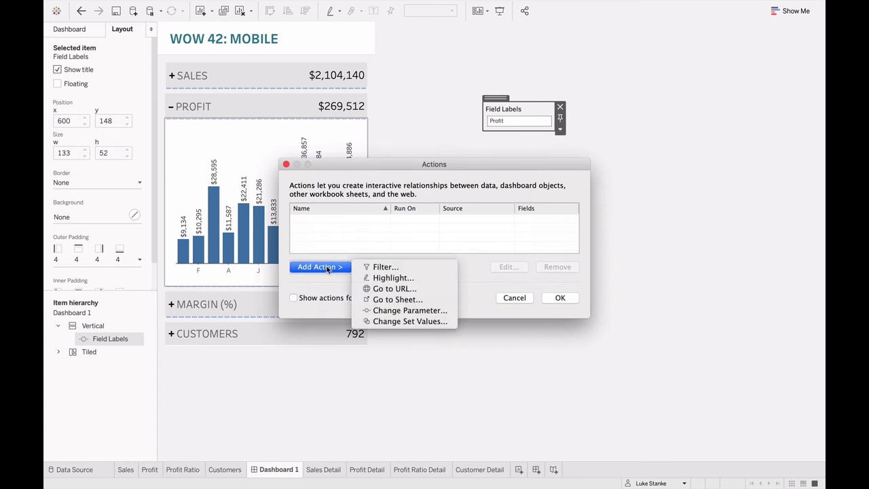
left_click(382, 311)
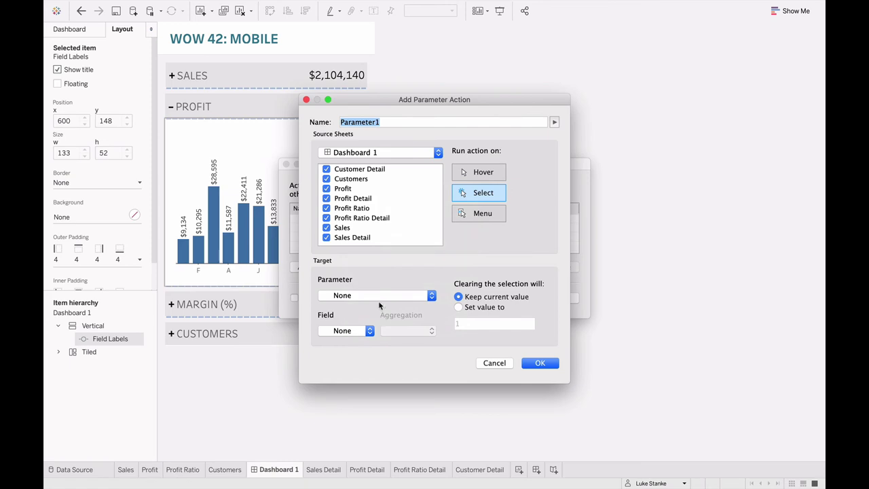
left_click(349, 170)
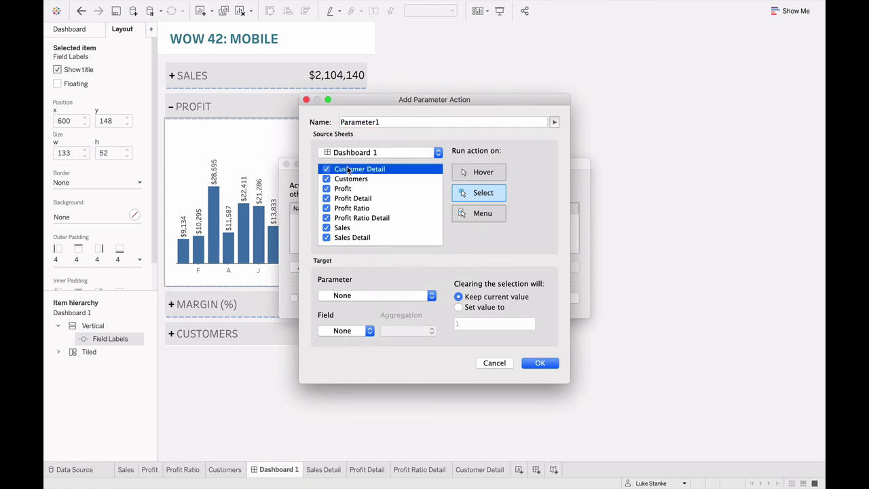
left_click(351, 229, "shift")
left_click(335, 231)
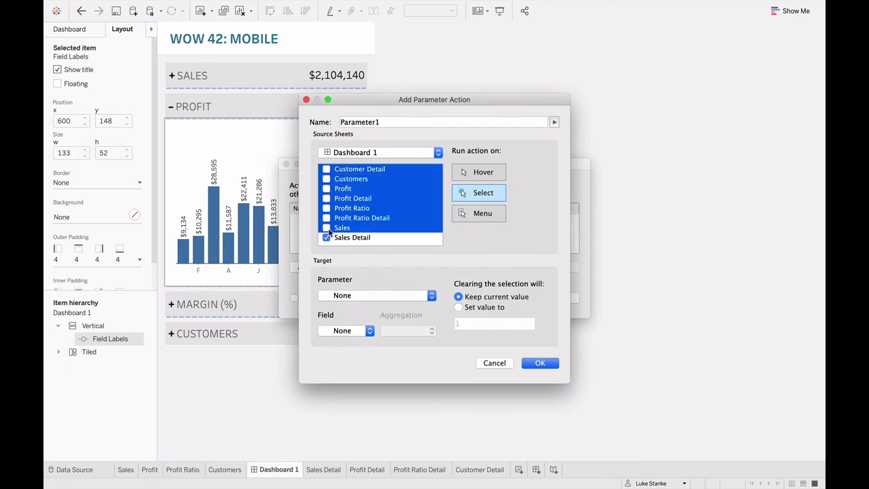
left_click(337, 237)
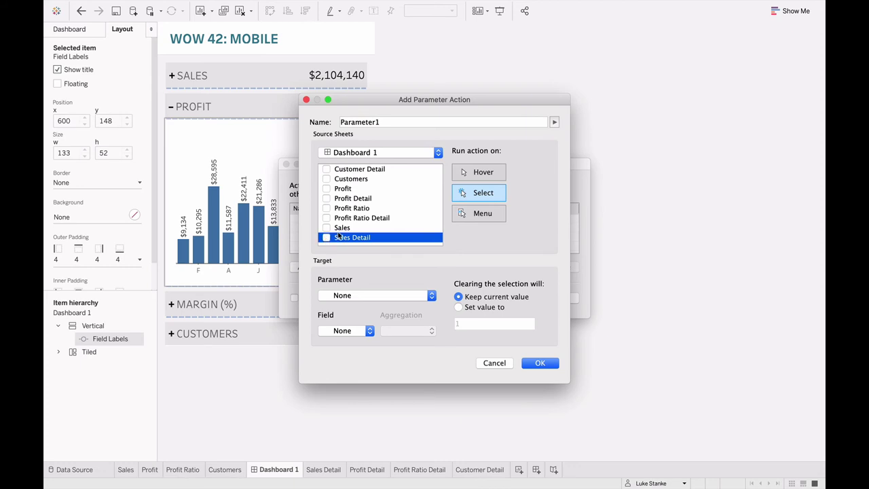
left_click(341, 229)
left_click(327, 229)
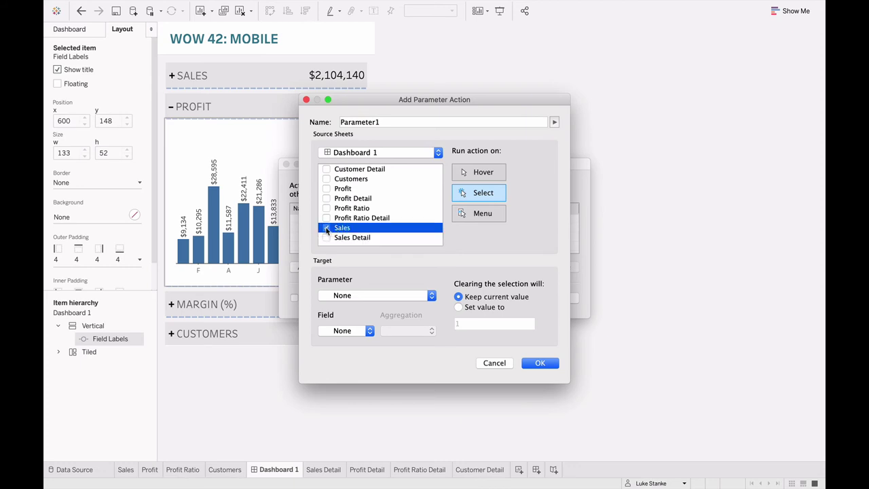
- Name the action Sales | Select, set target parameter MN with field ATTR(Sales | MN), and save
double_click(366, 123)
type("Sa")
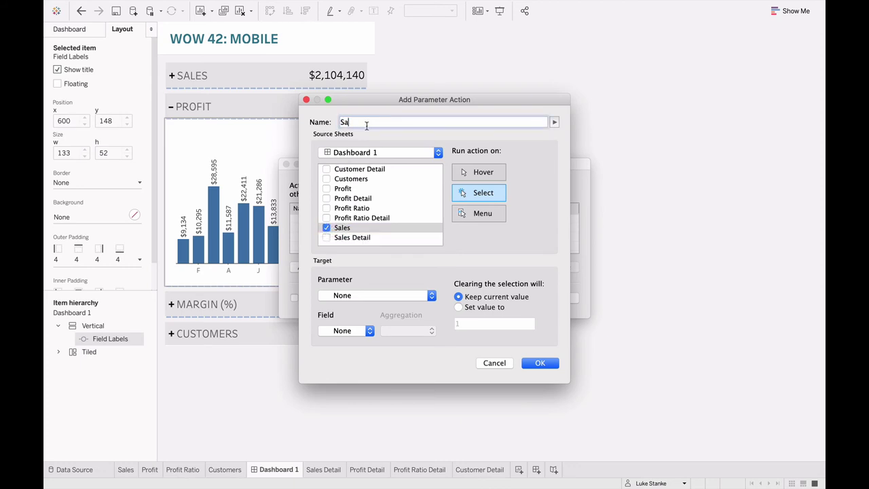
type("les | Select")
left_click(342, 296)
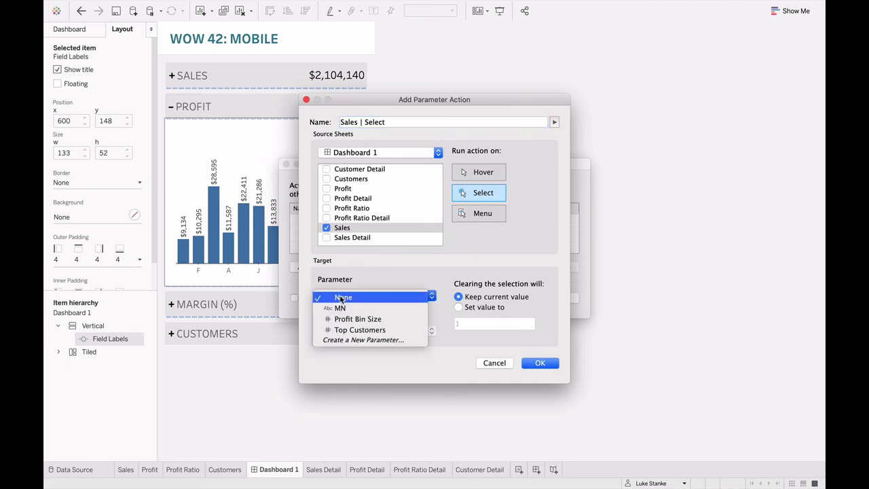
left_click(339, 308)
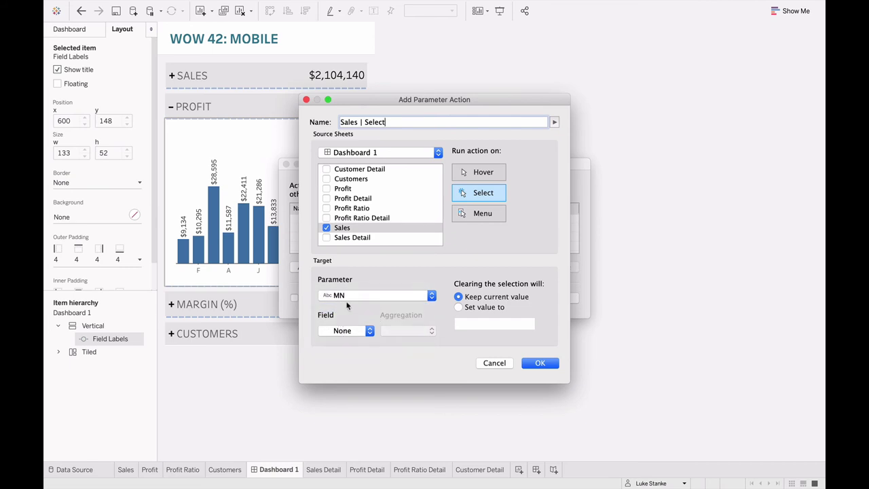
left_click(332, 330)
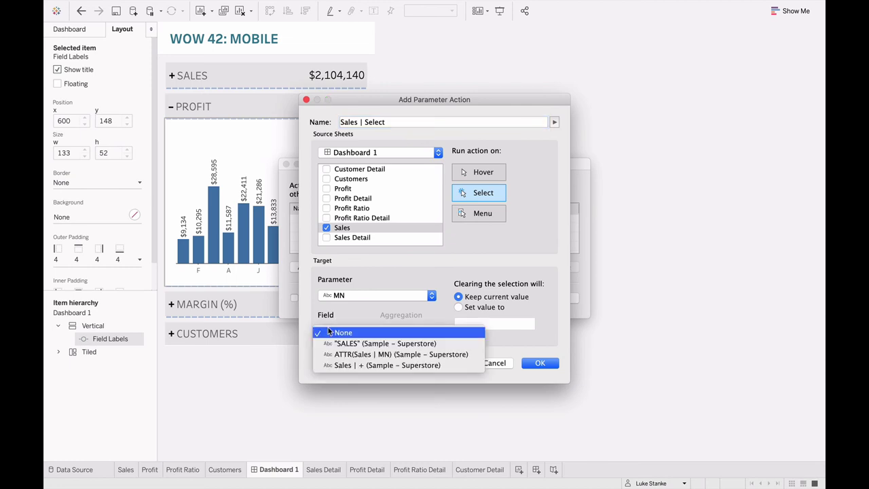
left_click(376, 356)
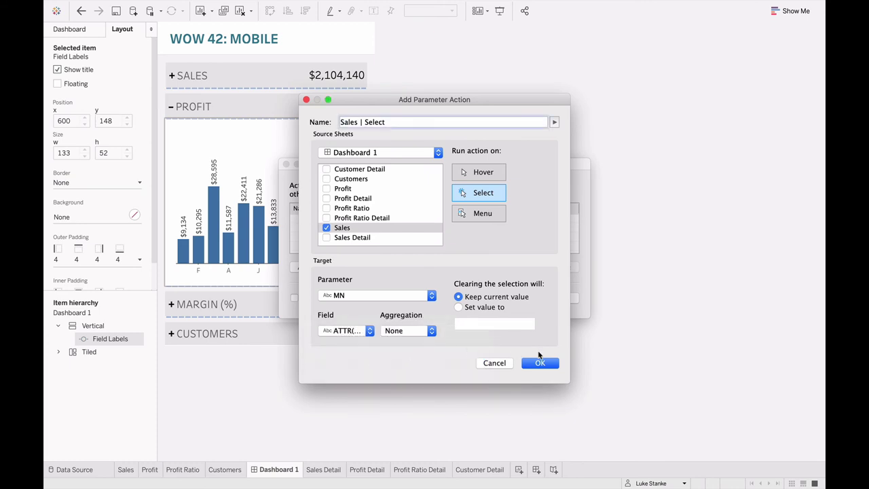
left_click(540, 363)
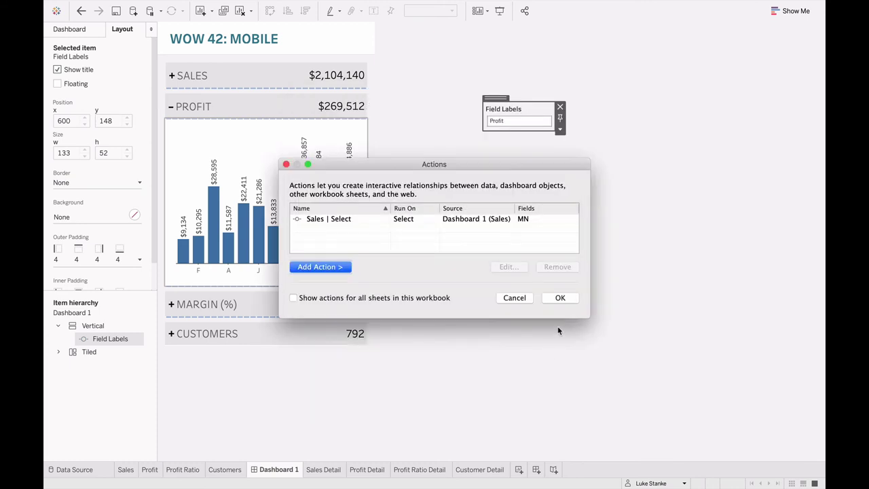
- Confirm the actions, then toggle the SALES row's monthly chart open and closed, leaving it collapsed
left_click(560, 298)
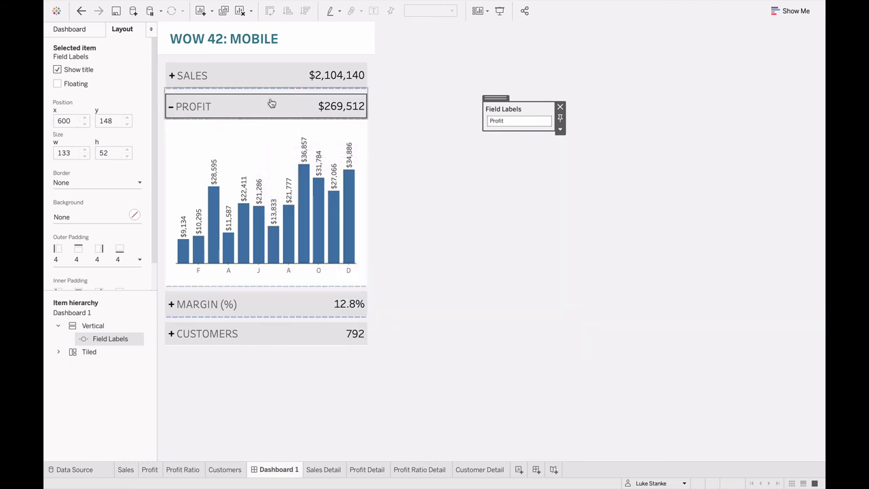
left_click(249, 76)
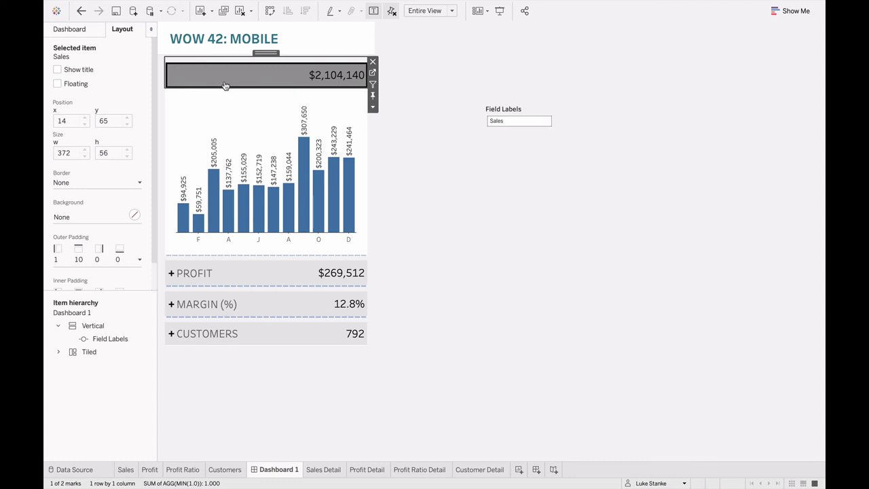
mouse_move(249, 4)
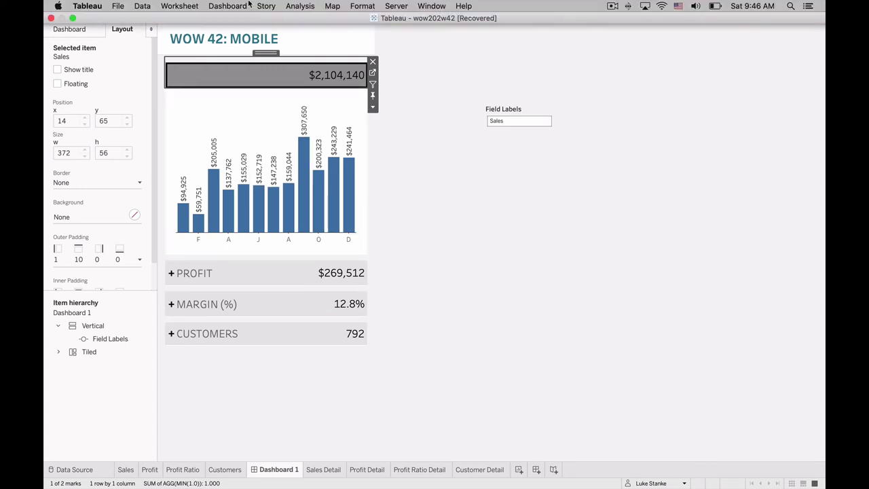
left_click_drag(227, 75, 227, 79)
left_click(226, 80)
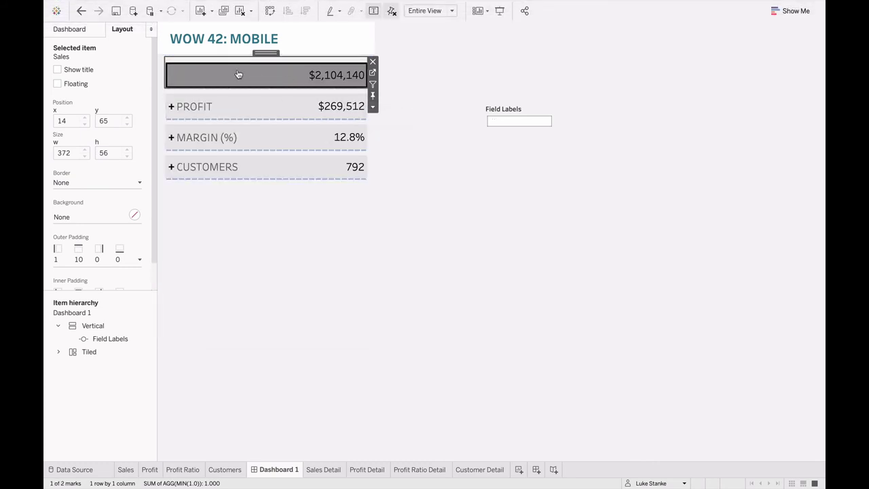
left_click(238, 74)
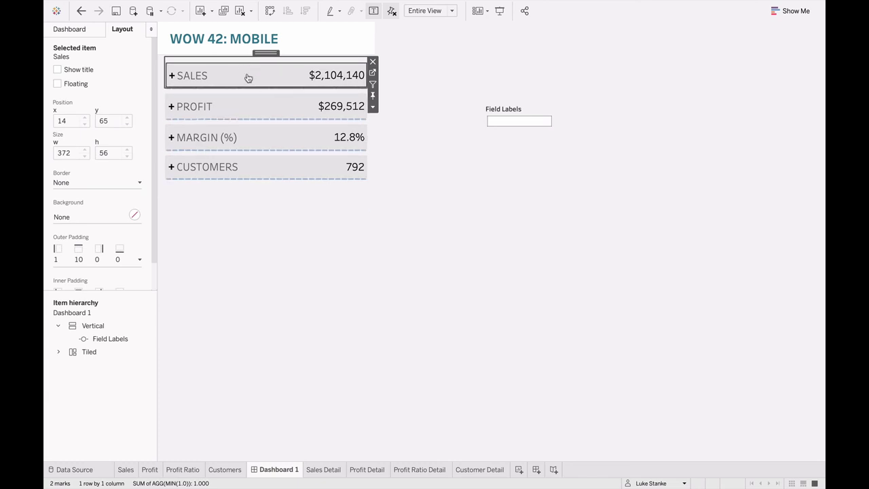
left_click(243, 78)
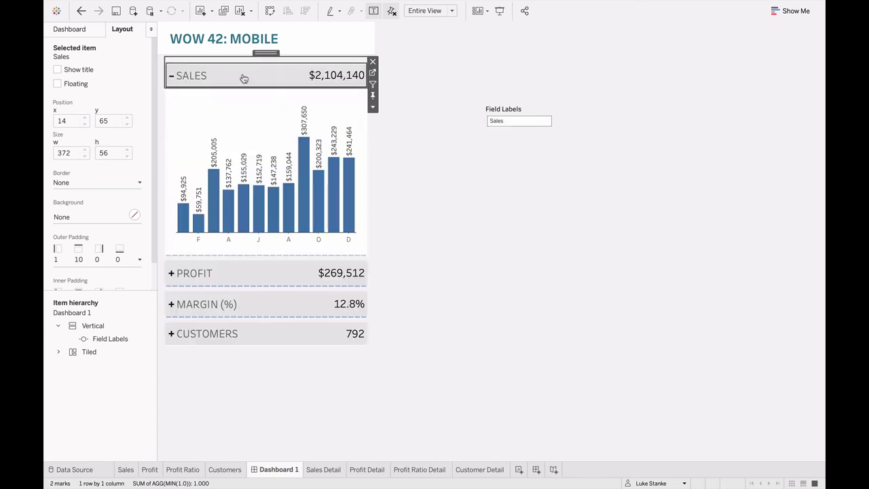
left_click(244, 78)
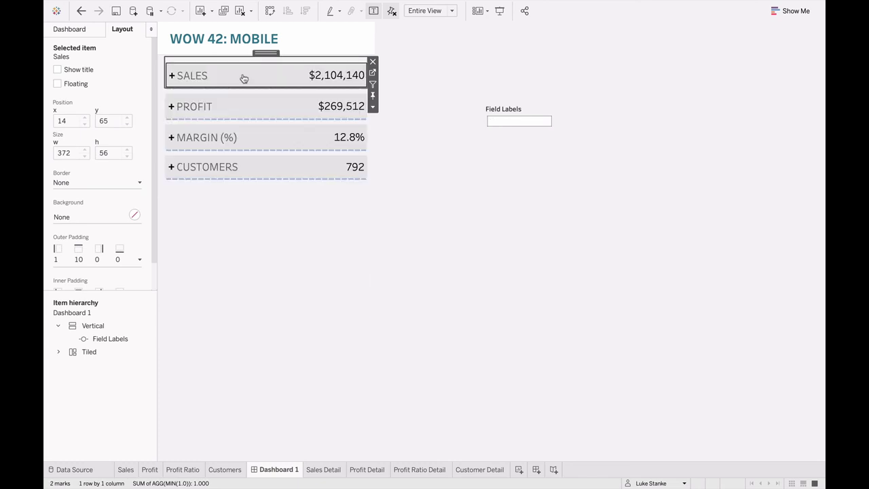
mouse_move(283, 3)
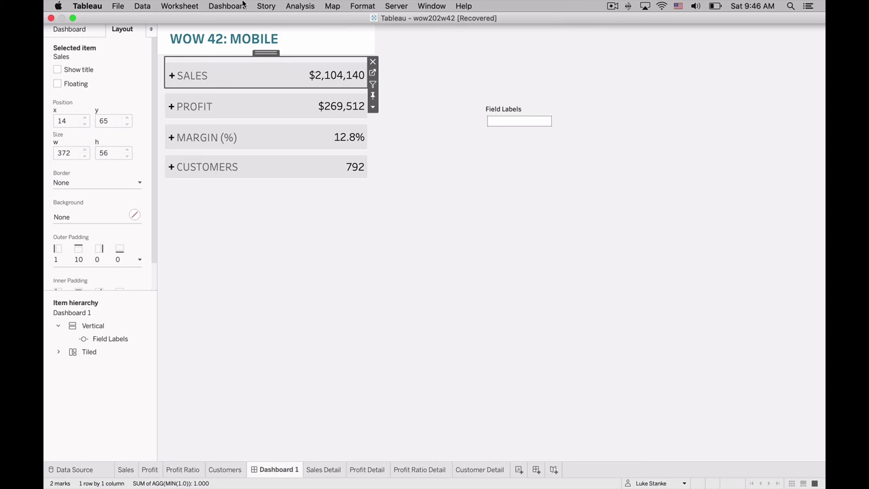
left_click(243, 4)
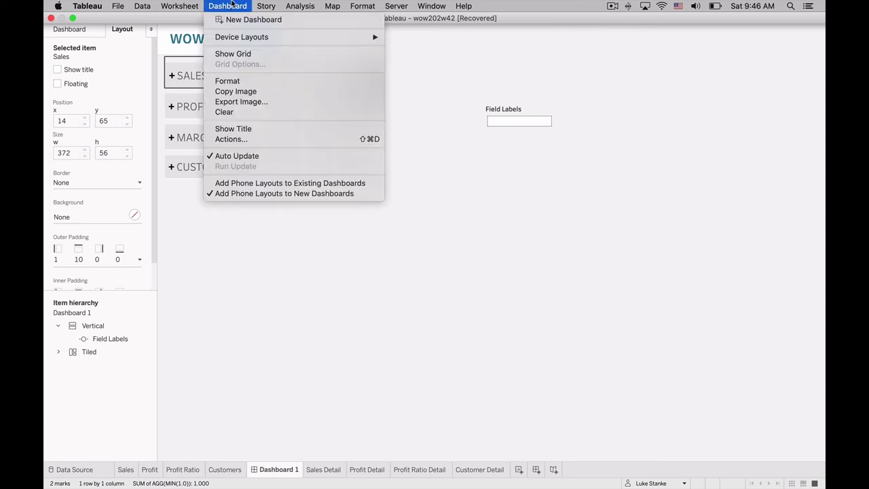
- Expand the Sales, Profit, Margin and Customers rows in turn, ending with Sales expanded
left_click(262, 139)
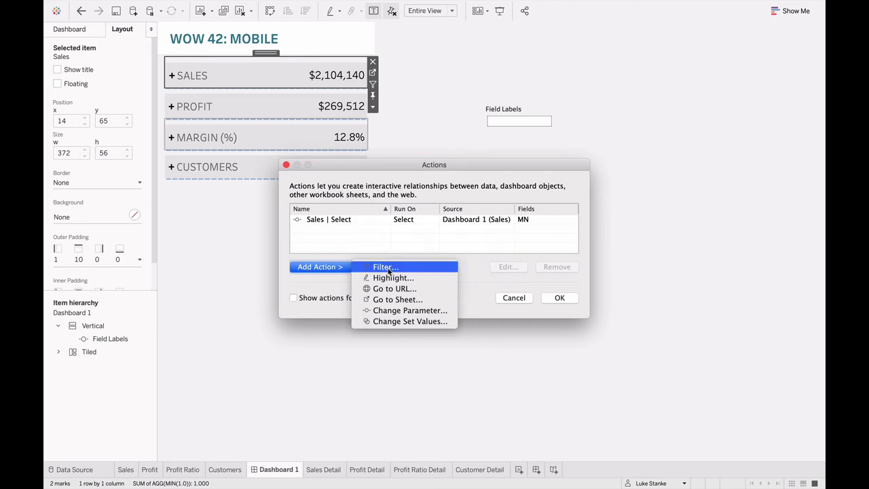
left_click(370, 310)
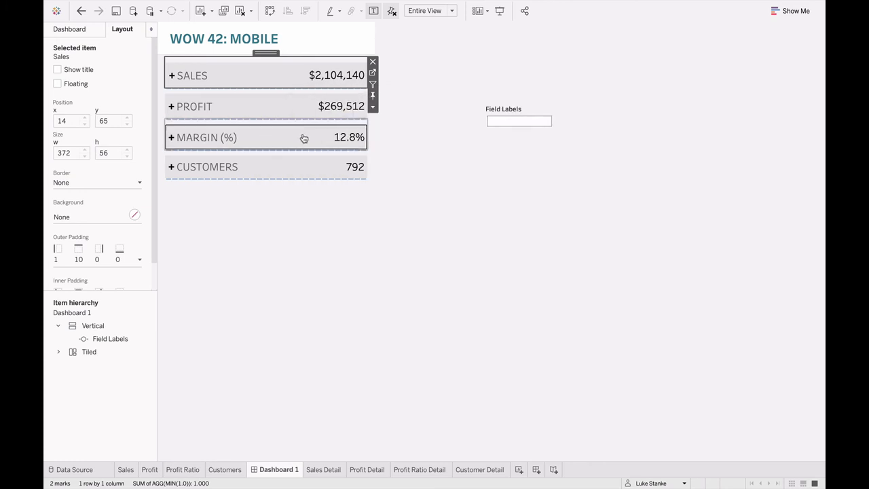
left_click(253, 85)
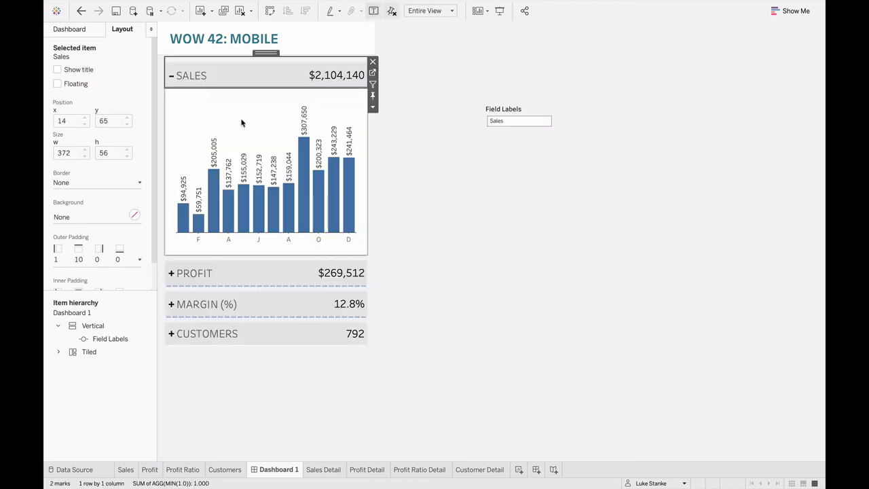
left_click(236, 275)
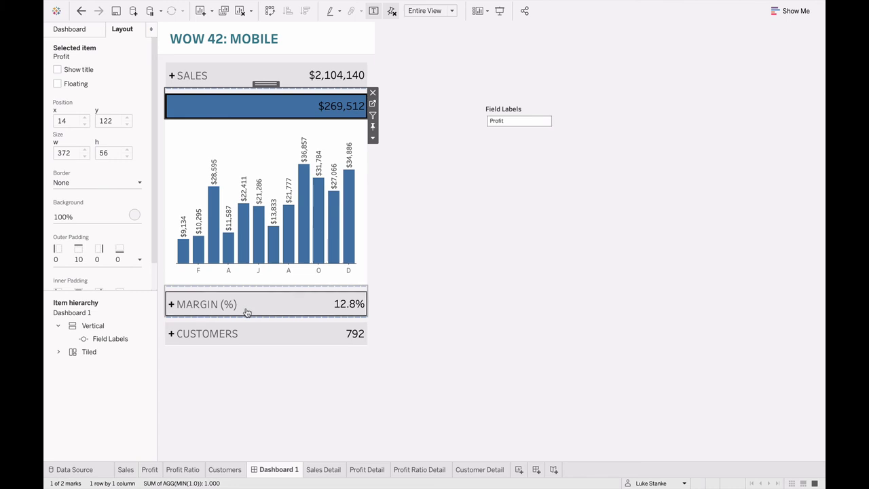
left_click(243, 305)
left_click(244, 333)
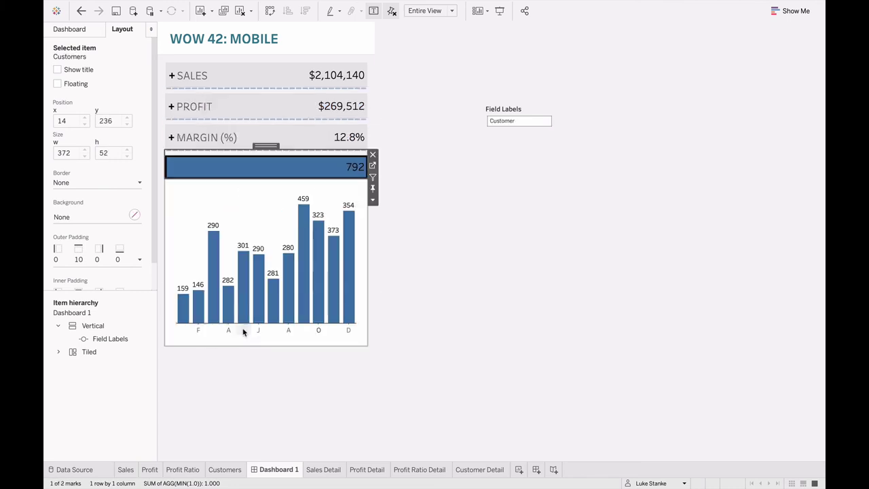
left_click(251, 76)
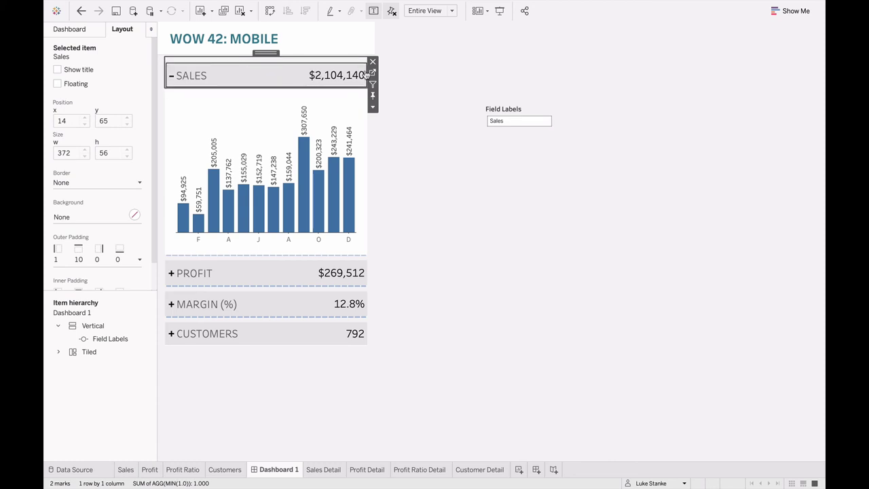
left_click(372, 72)
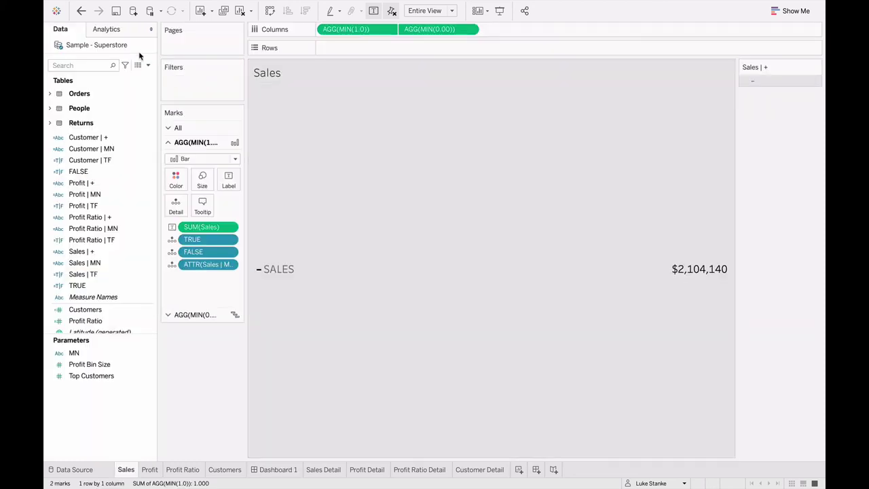
left_click(148, 65)
left_click(142, 78)
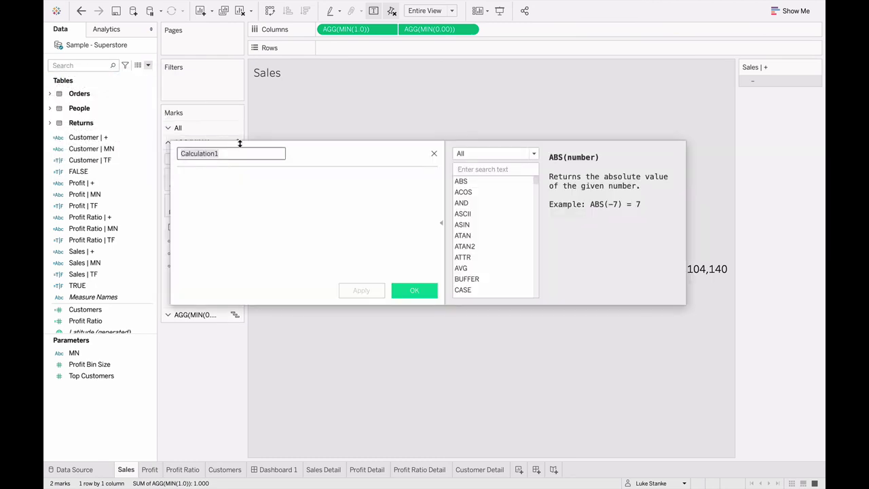
type("TRUE")
key("Tab")
type("TRUE")
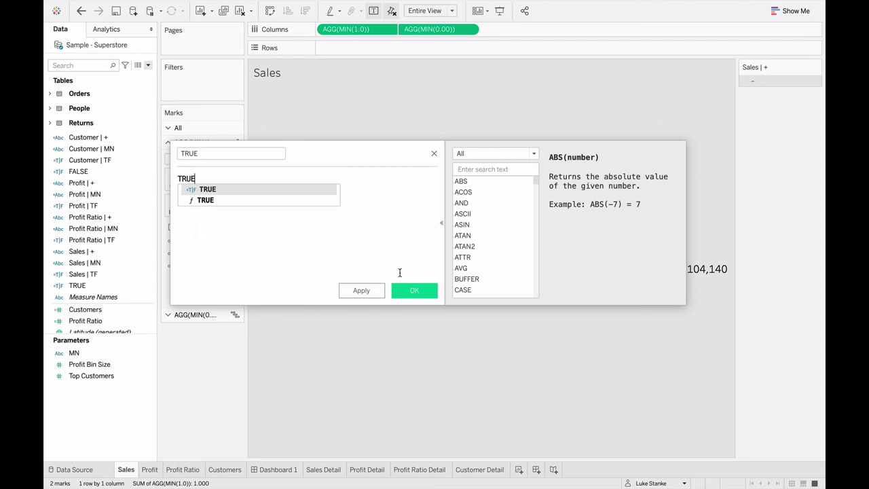
left_click(398, 293)
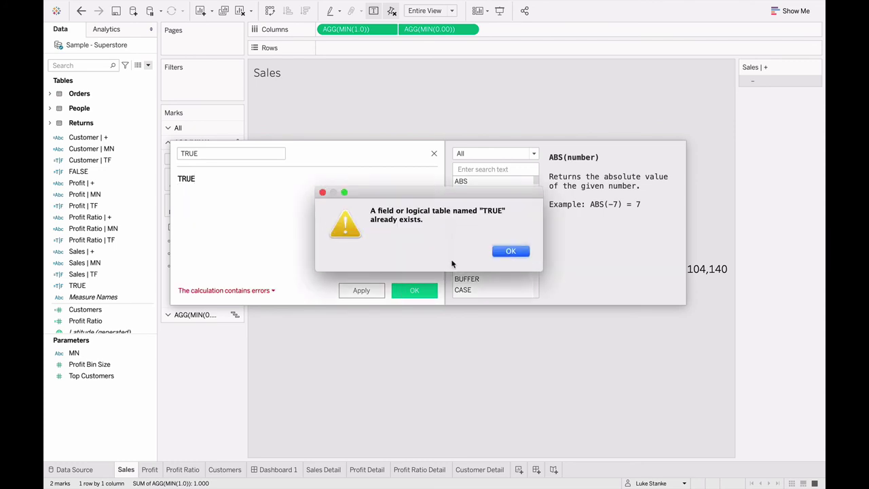
left_click(510, 251)
left_click(434, 153)
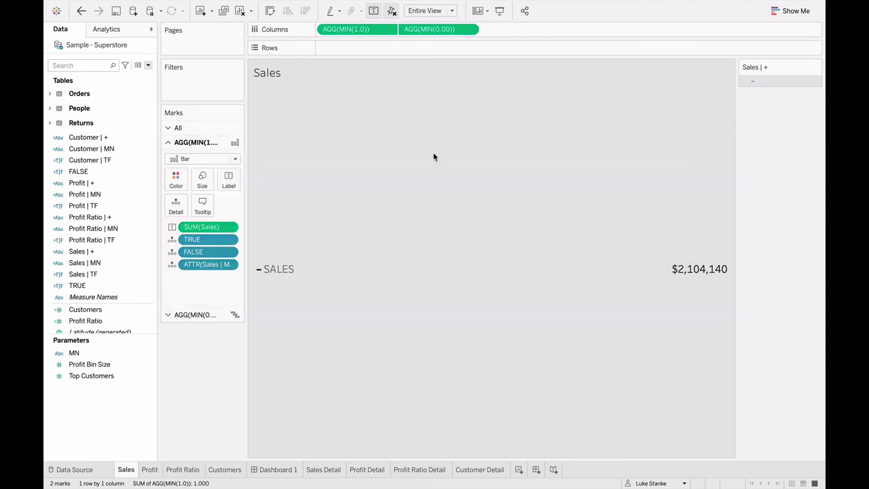
left_click(78, 65)
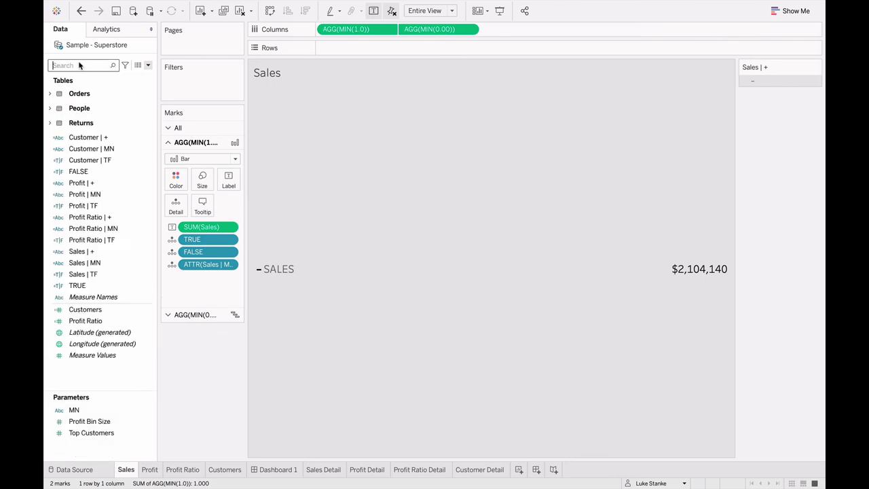
left_click(203, 129)
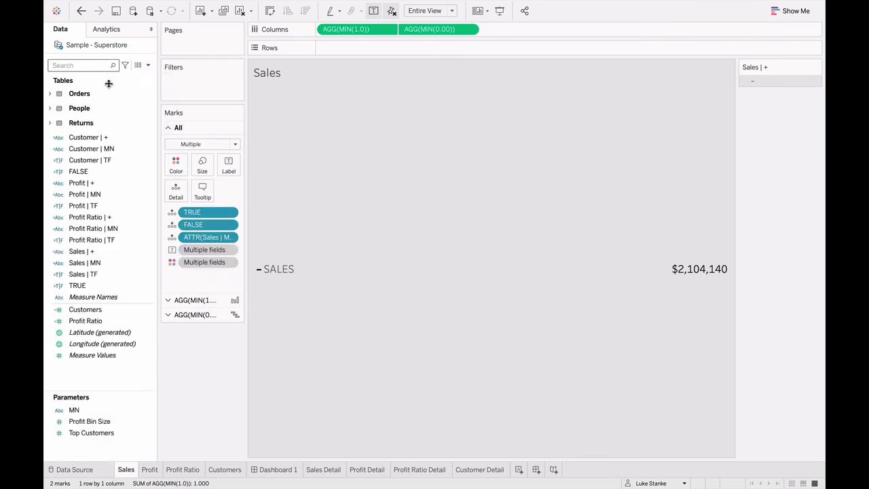
type("tru")
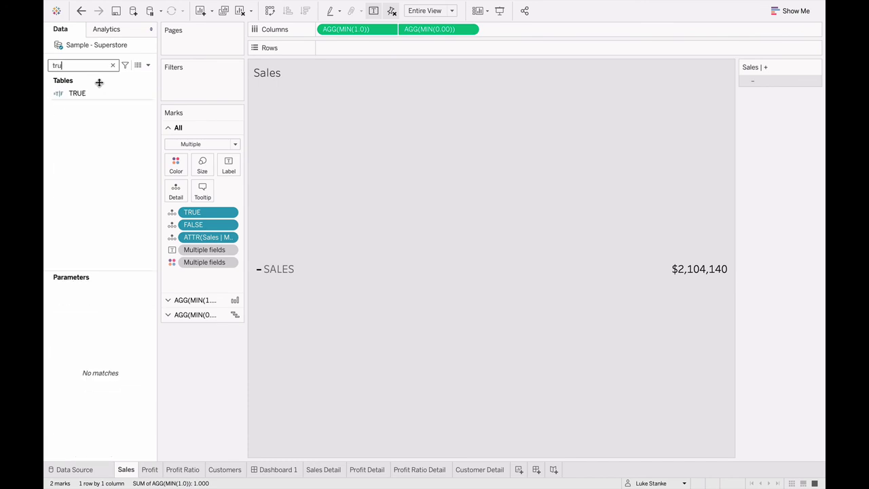
left_click_drag(97, 93, 197, 280)
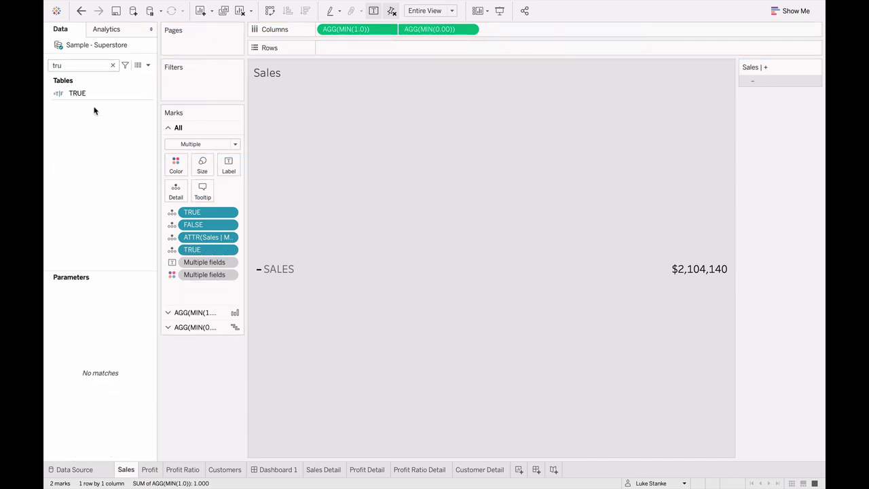
left_click_drag(207, 249, 289, 291)
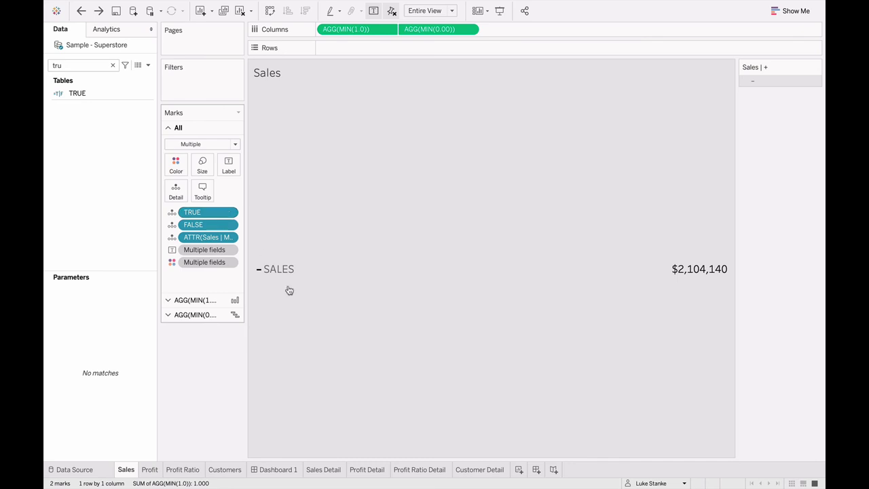
left_click(263, 471)
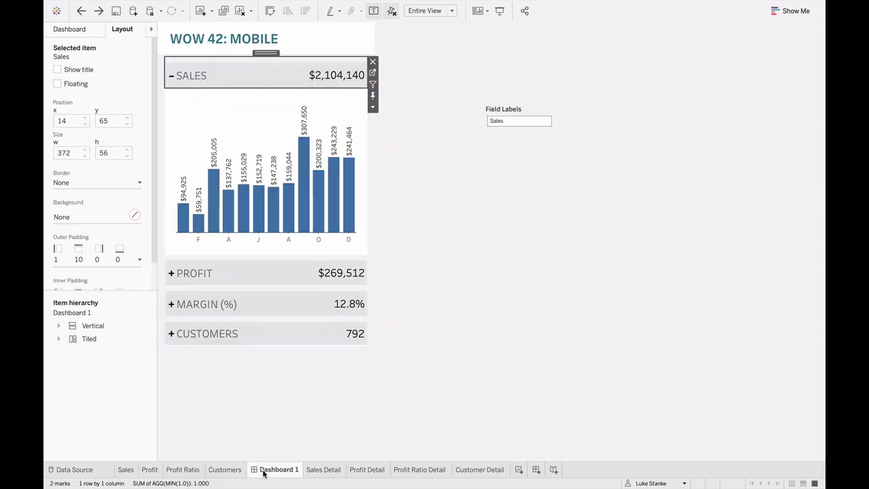
- Add a filter action named Sales Deselect, sourced only from the Sales sheet and run on Select
left_click(227, 6)
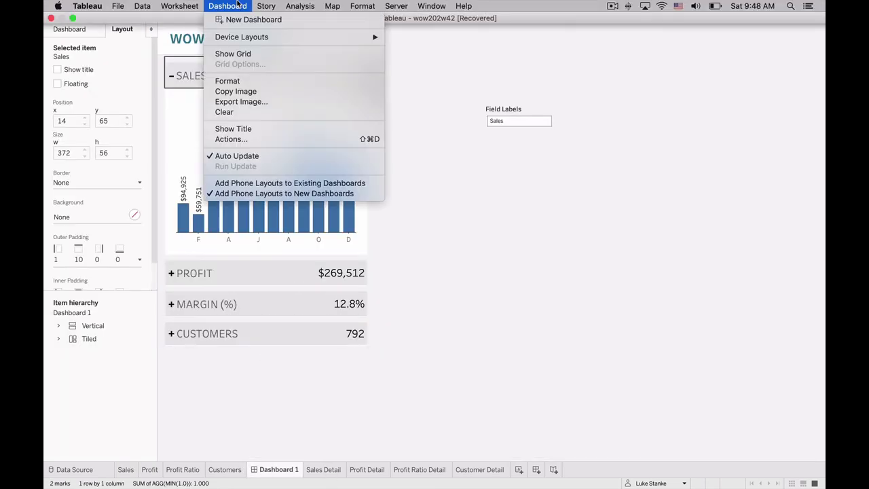
left_click(228, 138)
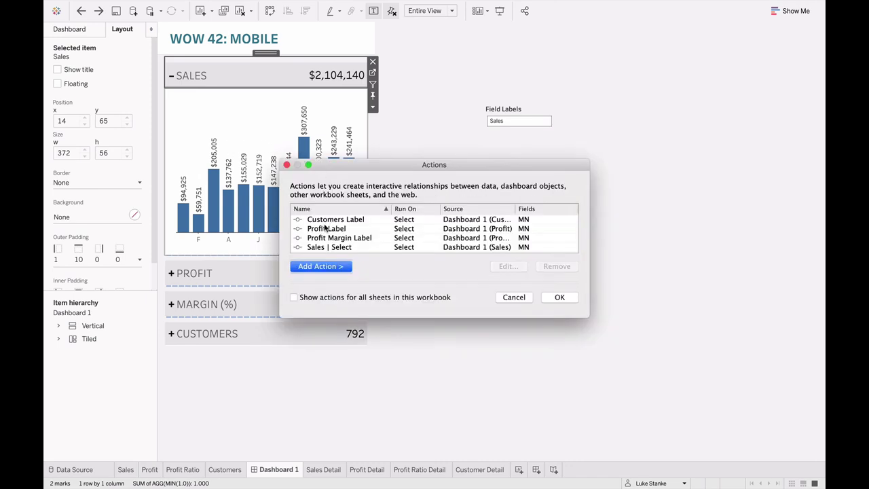
left_click(322, 266)
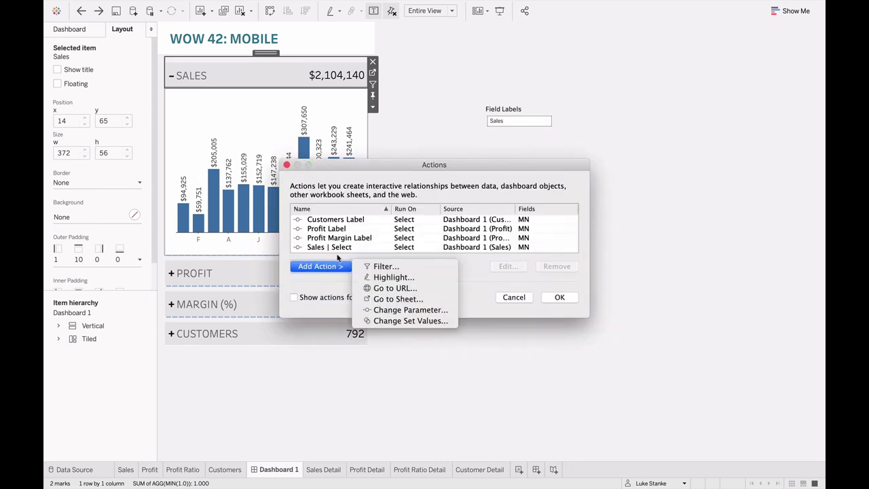
left_click(385, 266)
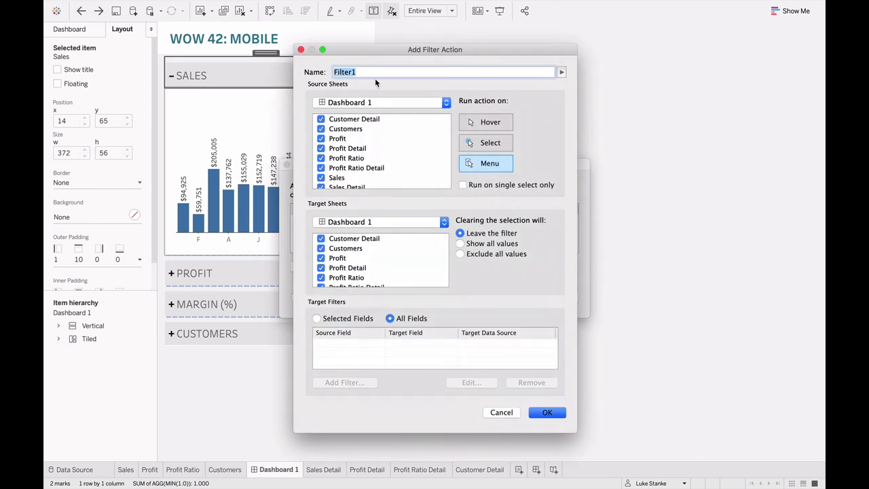
left_click(369, 71)
double_click(370, 71)
type("Sales Deselect")
left_click(362, 160)
key("super+a")
left_click(321, 148)
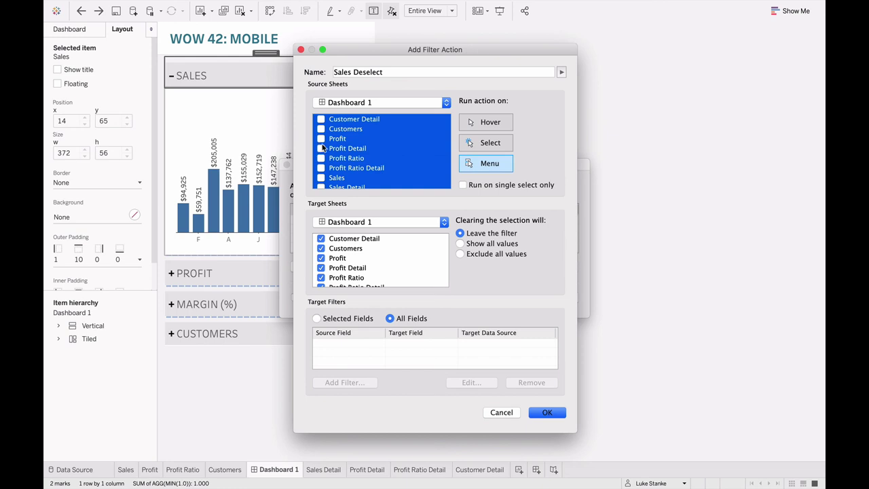
left_click(328, 178)
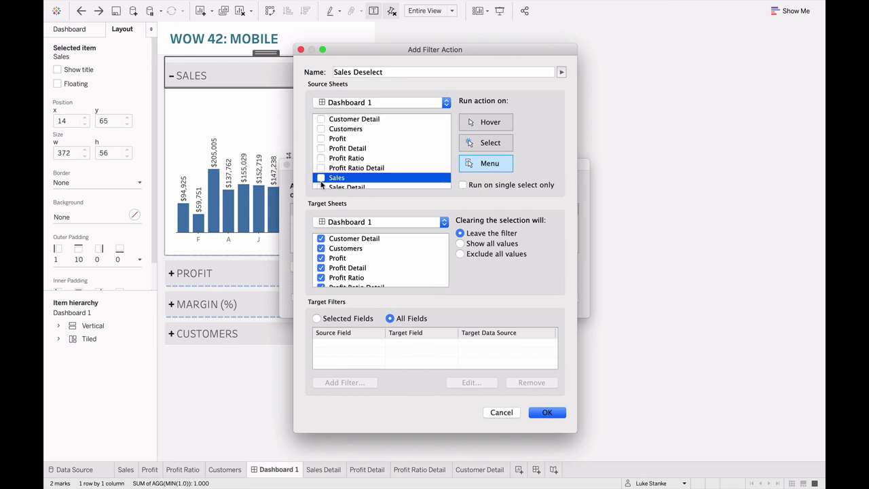
left_click(479, 147)
- Target the Sales sheet with Selected Fields, mapping TRUE to FALSE
left_click(358, 224)
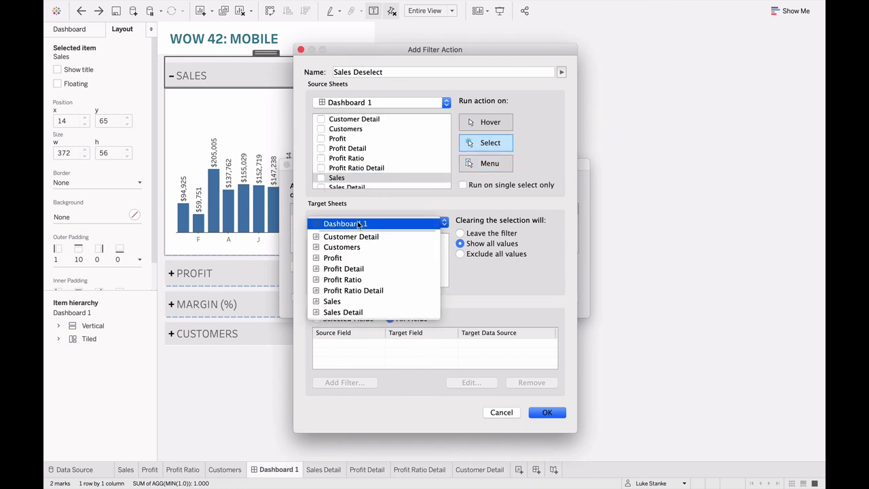
left_click(336, 303)
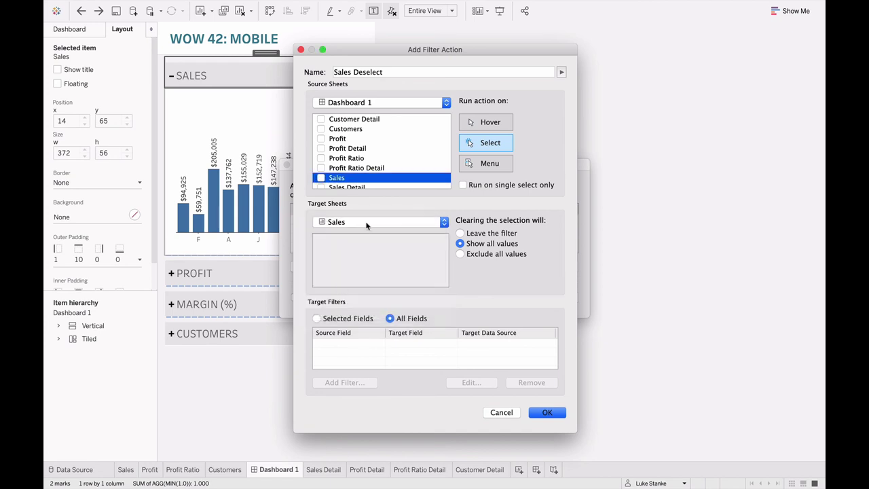
left_click(340, 318)
left_click(386, 348)
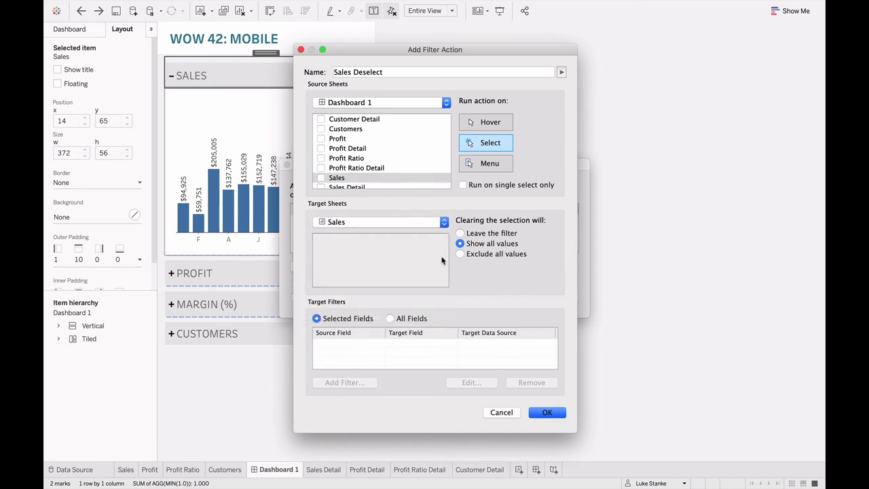
left_click(345, 178)
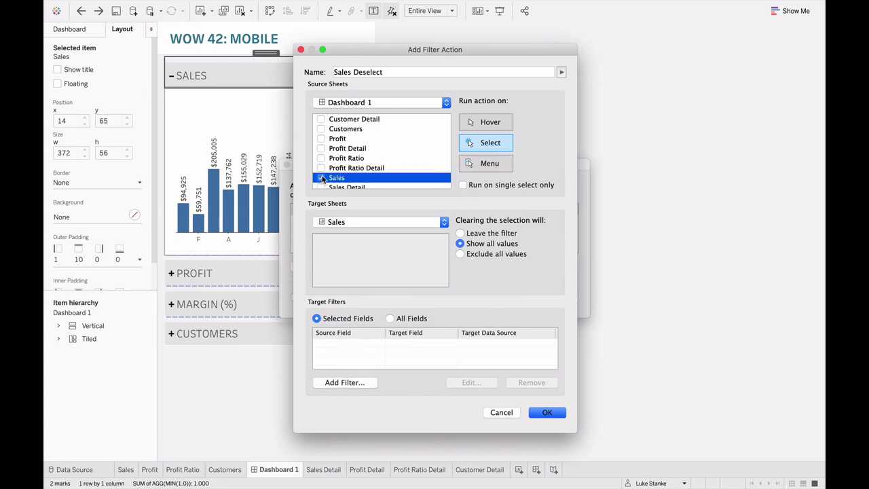
left_click(336, 384)
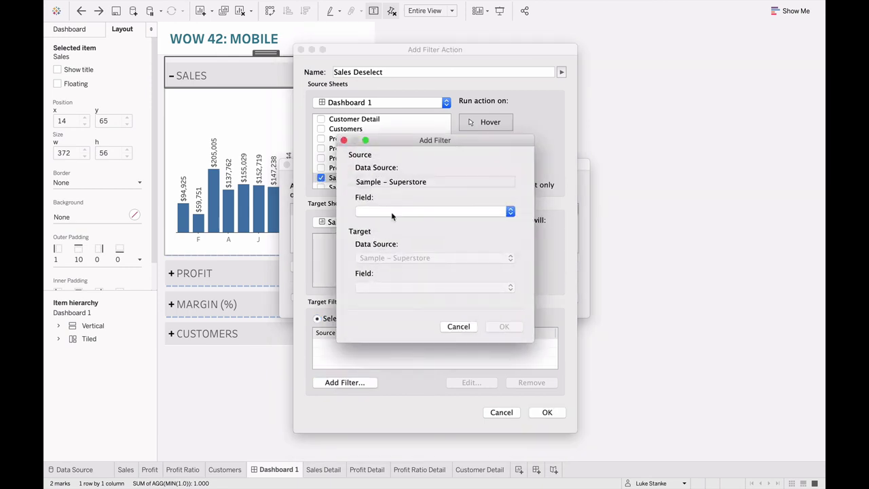
left_click(393, 213)
type("Tu")
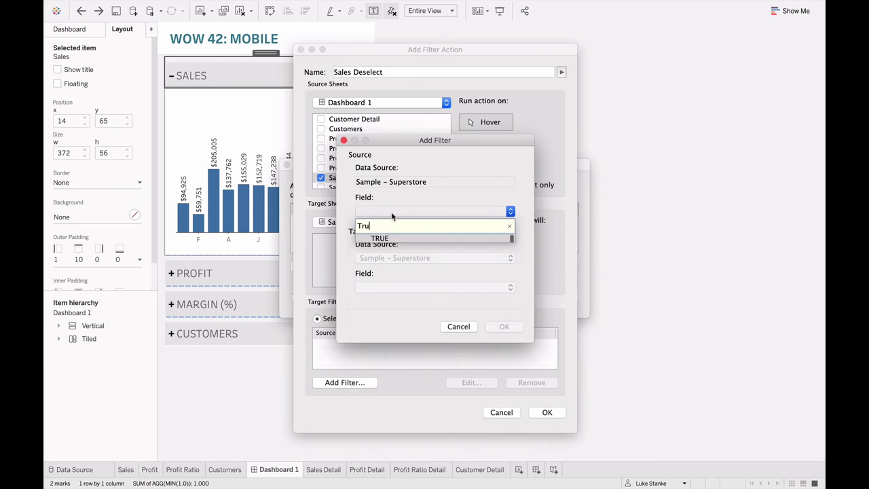
type("e")
key("Return")
left_click(381, 290)
type("Fal")
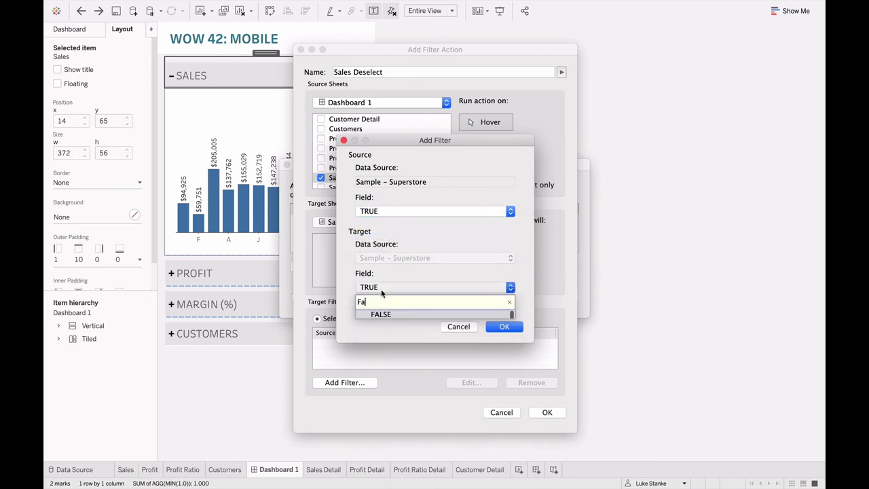
key("Return")
left_click(502, 327)
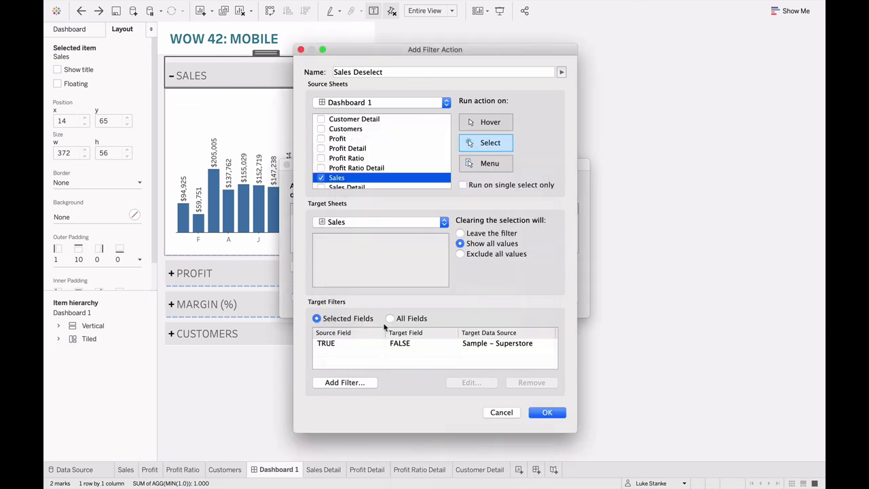
- Save the Sales Deselect action, then collapse and re-expand the SALES row to test it
left_click(547, 412)
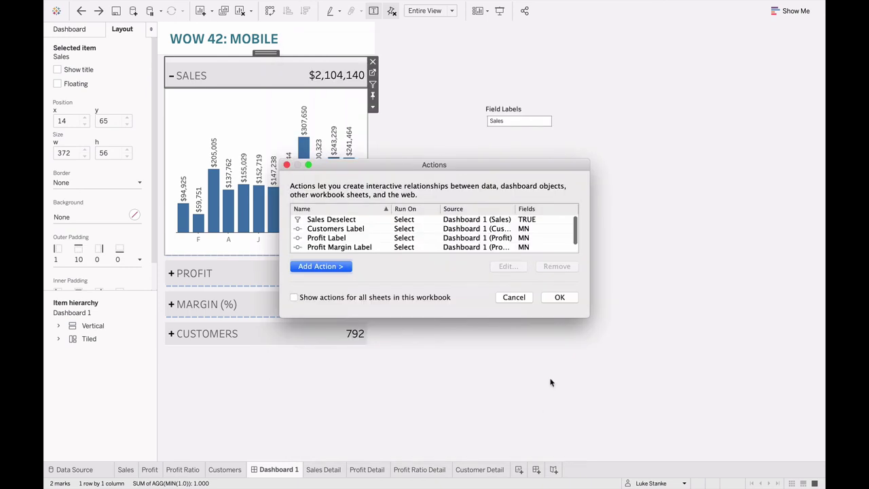
left_click(558, 294)
left_click(243, 84)
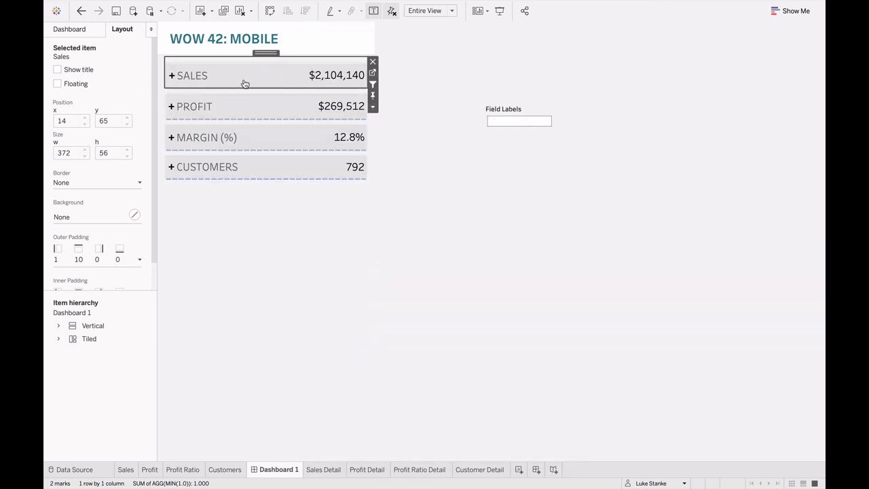
left_click(244, 84)
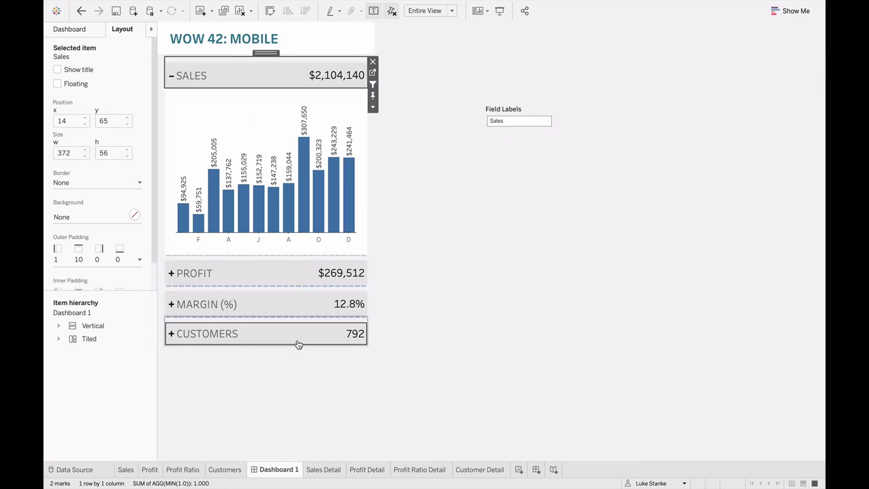
- Add a filter action named Profit Deselect, sourced only from the Profit sheet and run on Select
mouse_move(257, 5)
left_click(229, 6)
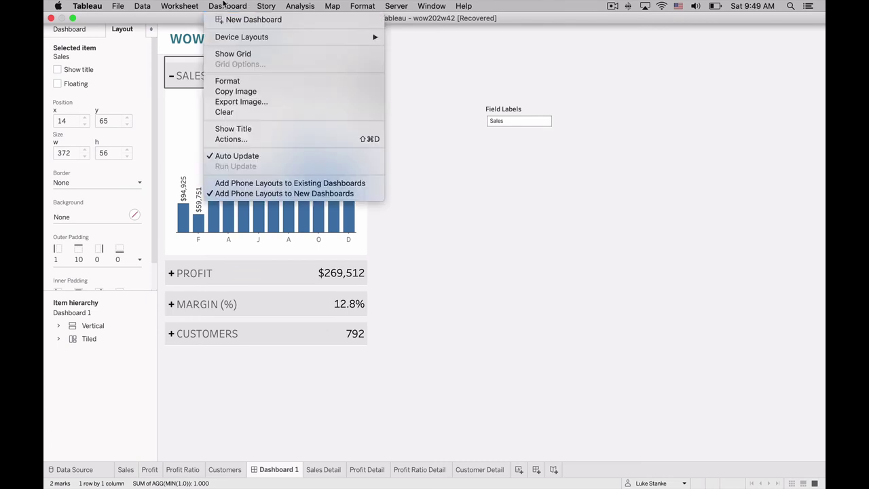
left_click(229, 139)
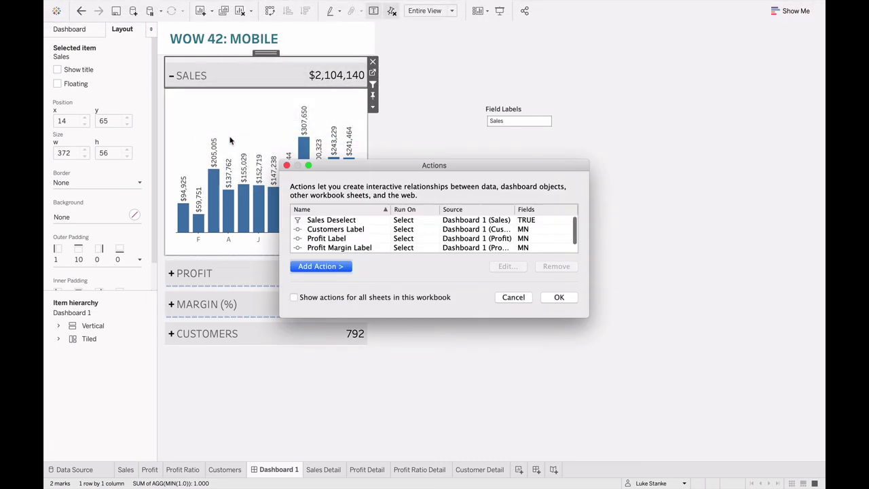
left_click(325, 268)
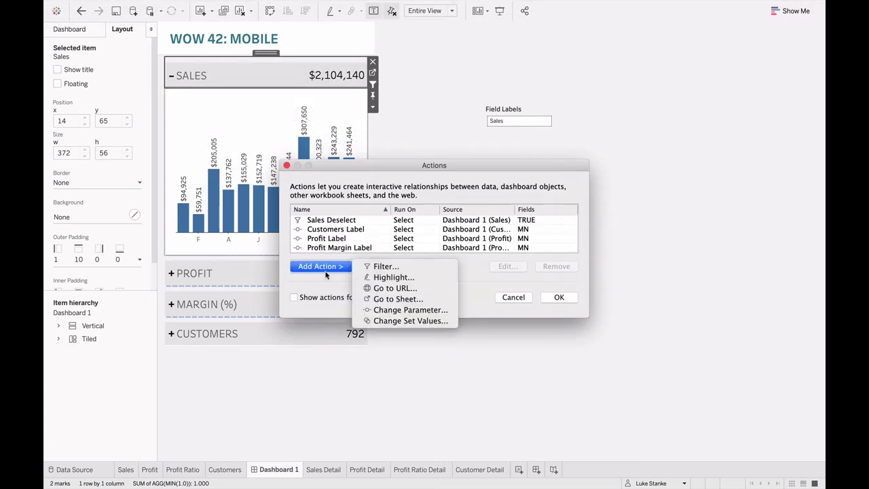
left_click(386, 266)
left_click(375, 158)
key("super+a")
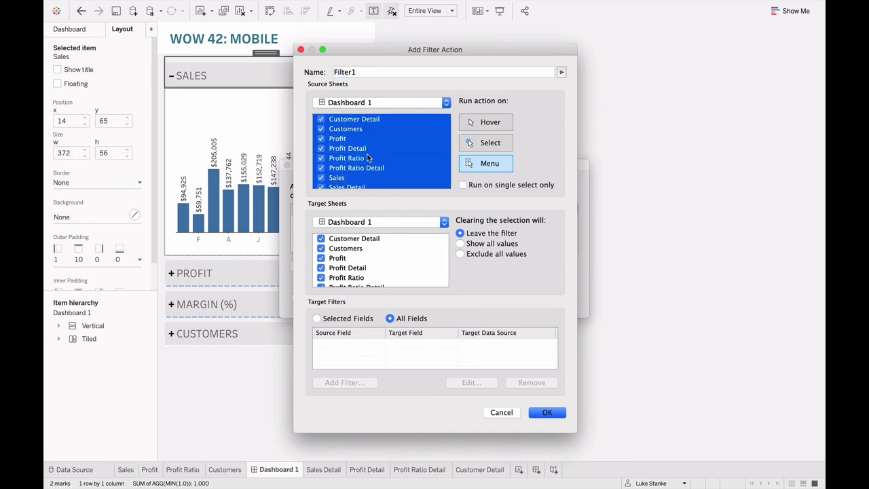
left_click(320, 139)
left_click(320, 138)
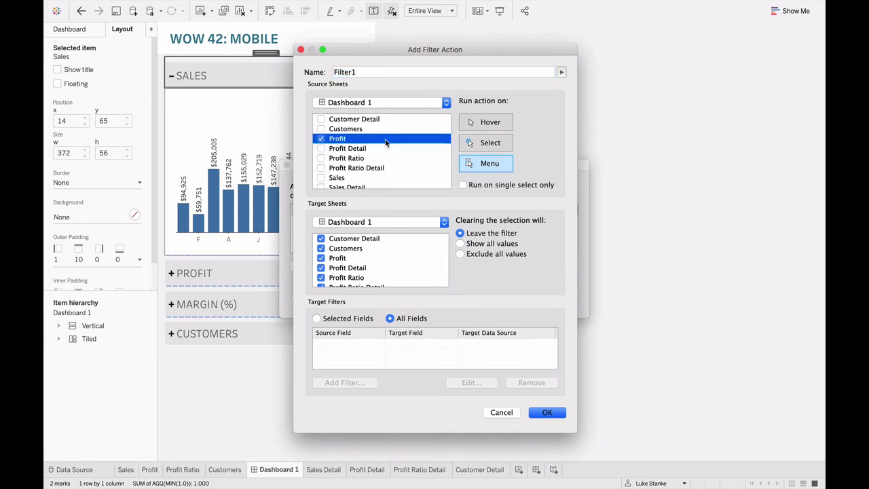
left_click(490, 142)
double_click(363, 72)
type("Profit Des")
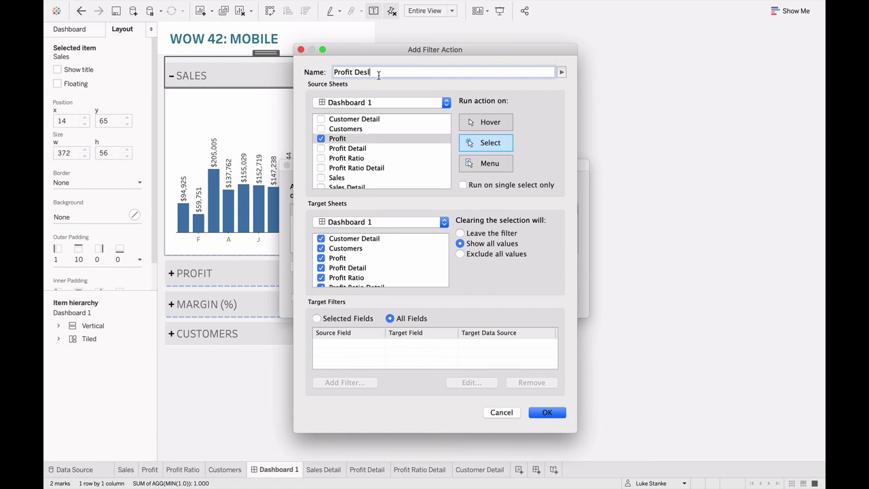
type("ect")
- Target the Profit sheet with Selected Fields, mapping TRUE to FALSE
left_click(348, 224)
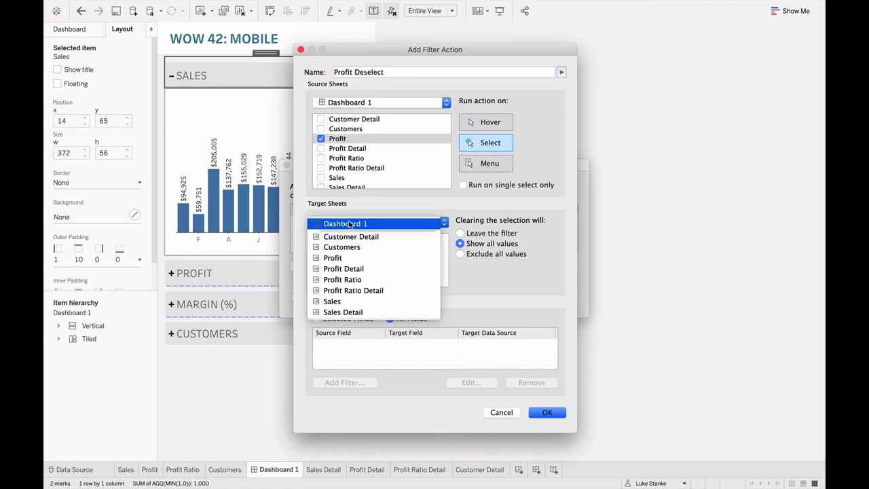
left_click(339, 259)
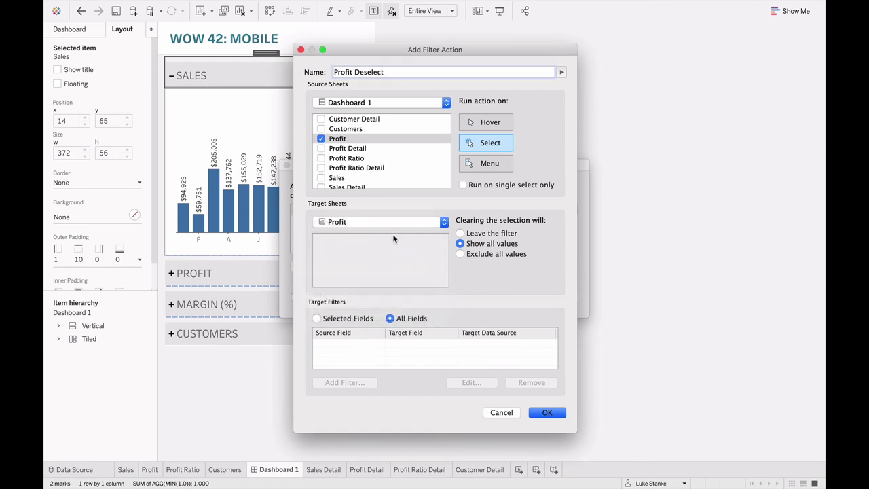
left_click(318, 319)
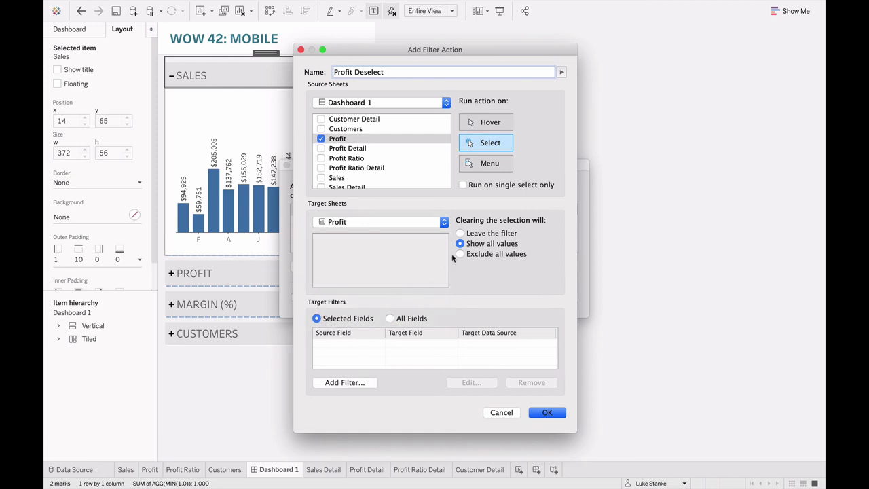
left_click(345, 384)
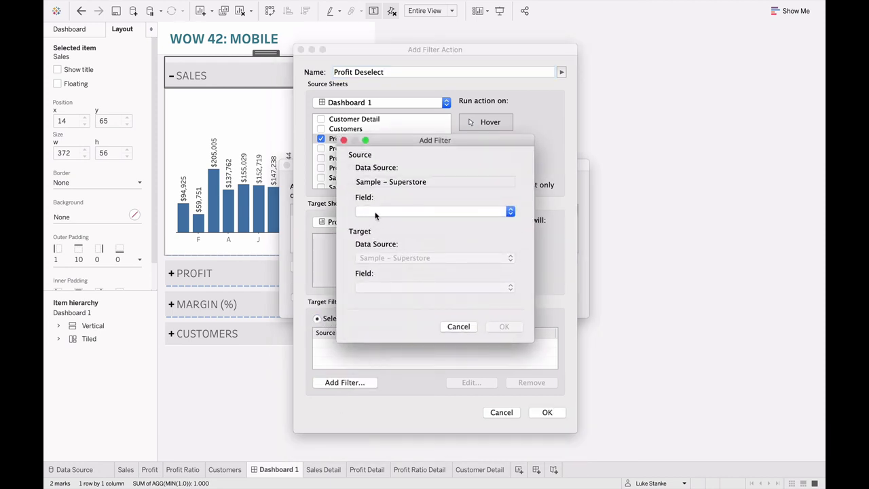
left_click(375, 212)
type("fal")
key("BackSpace")
key("BackSpace")
key("BackSpace")
type("TRU")
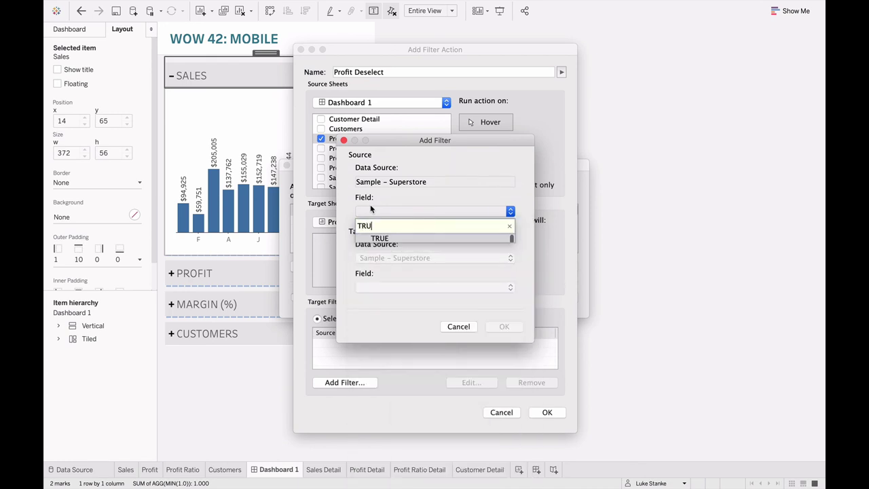
key("Return")
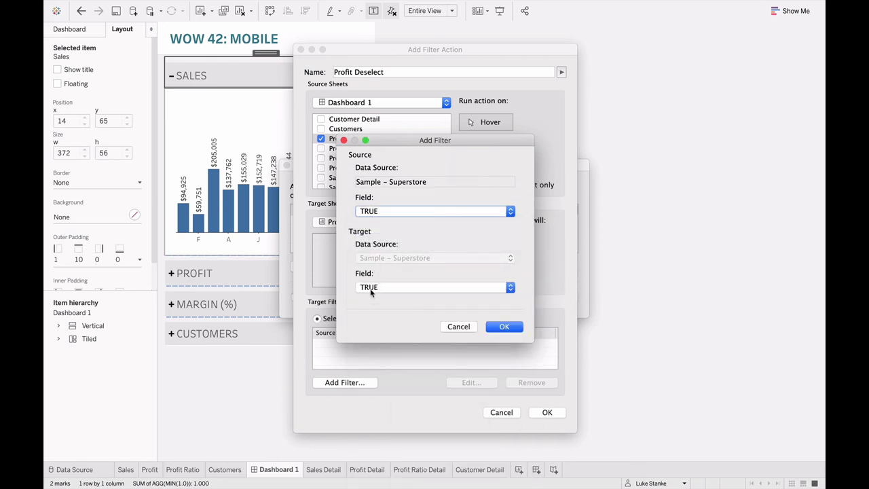
left_click(371, 291)
type("fa")
key("Return")
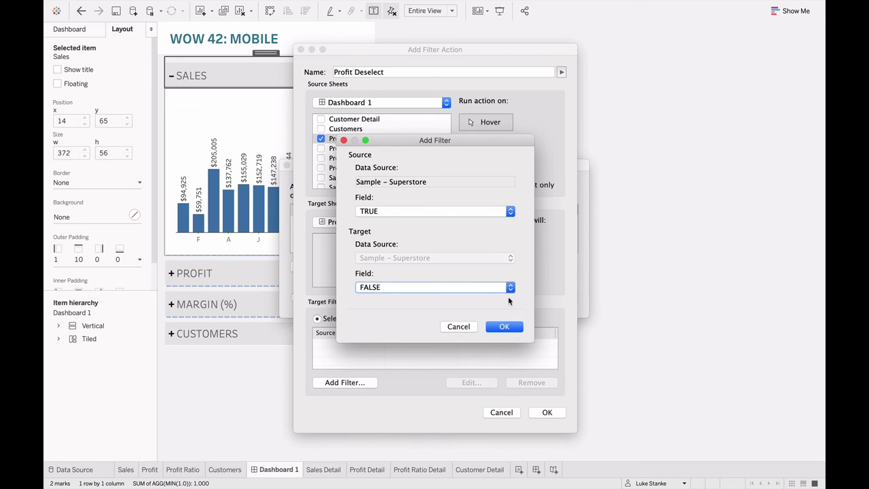
left_click(505, 327)
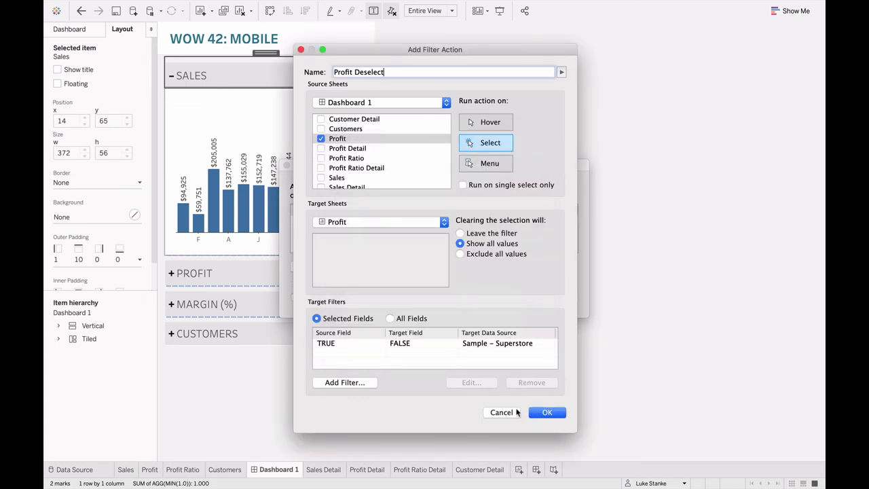
- Save Profit Deselect, then toggle the PROFIT and SALES rows, ending with PROFIT expanded
left_click(547, 412)
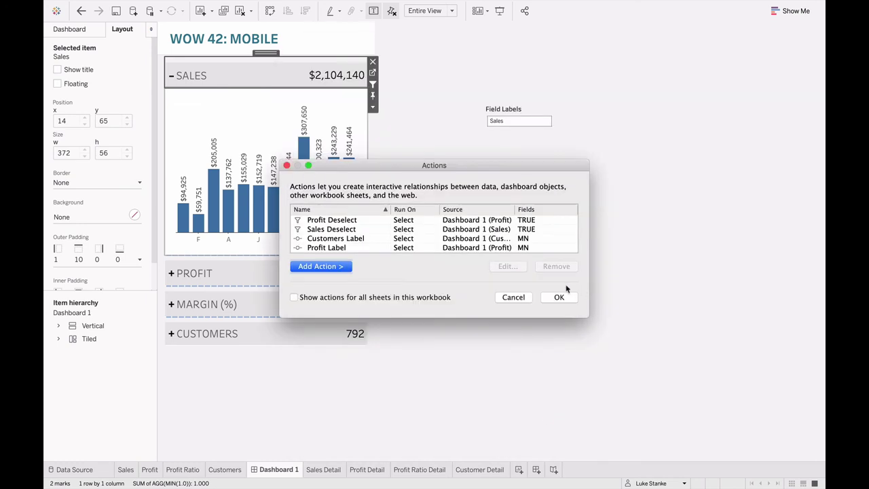
left_click(558, 302)
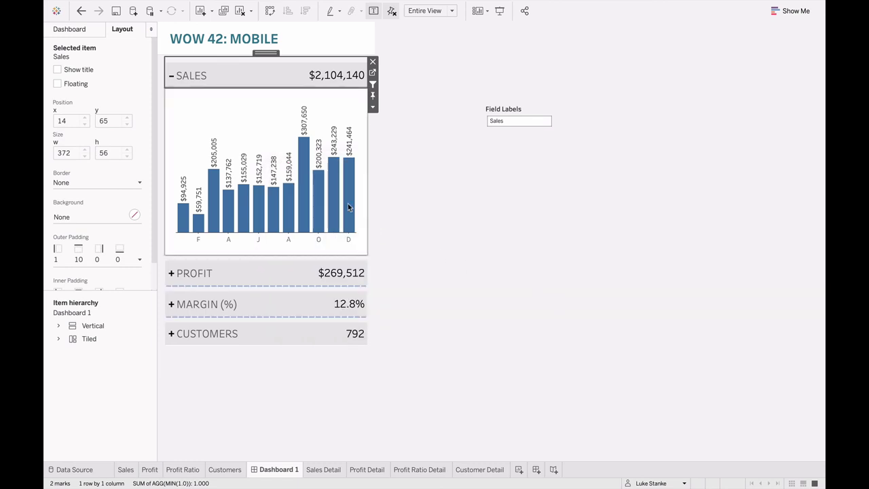
left_click(273, 281)
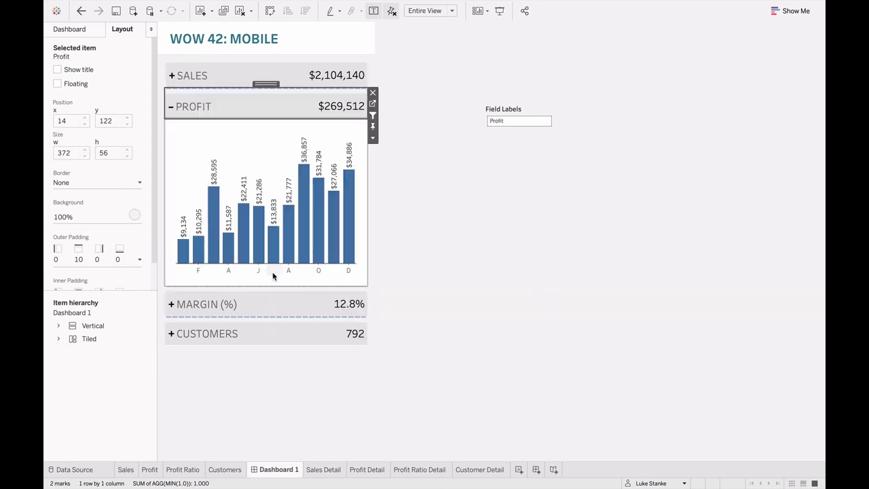
left_click(266, 77)
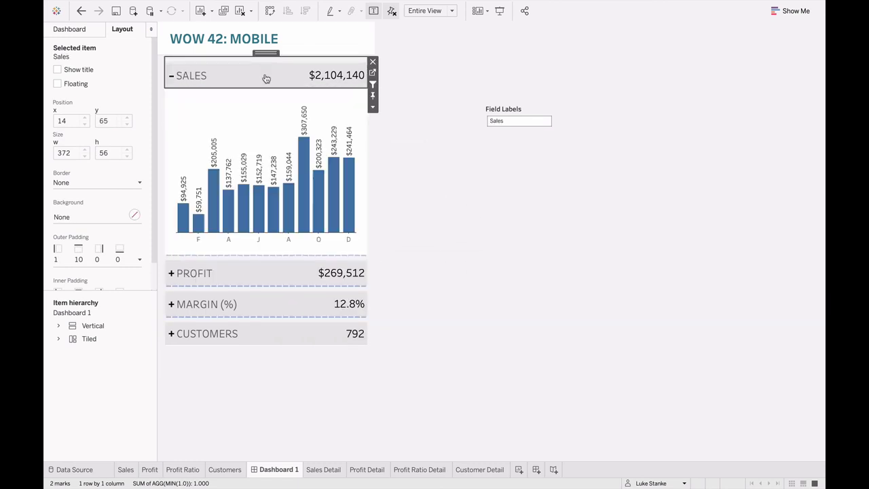
left_click(266, 77)
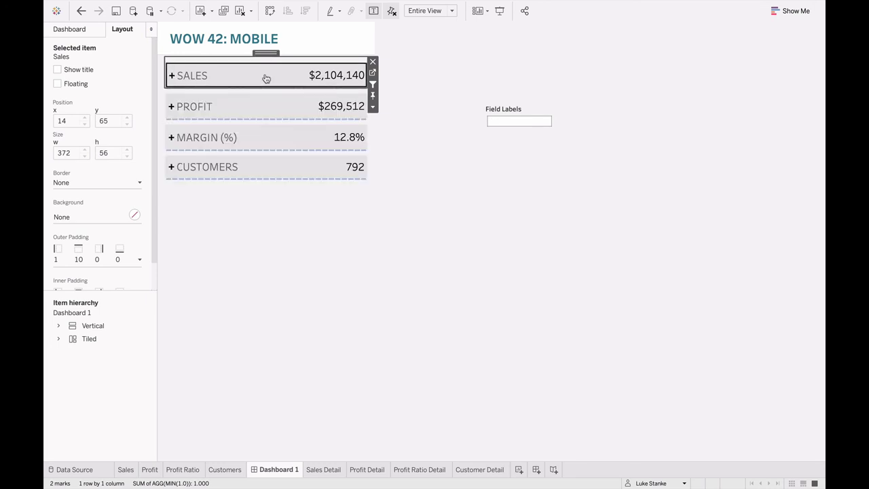
left_click(266, 78)
left_click(266, 78)
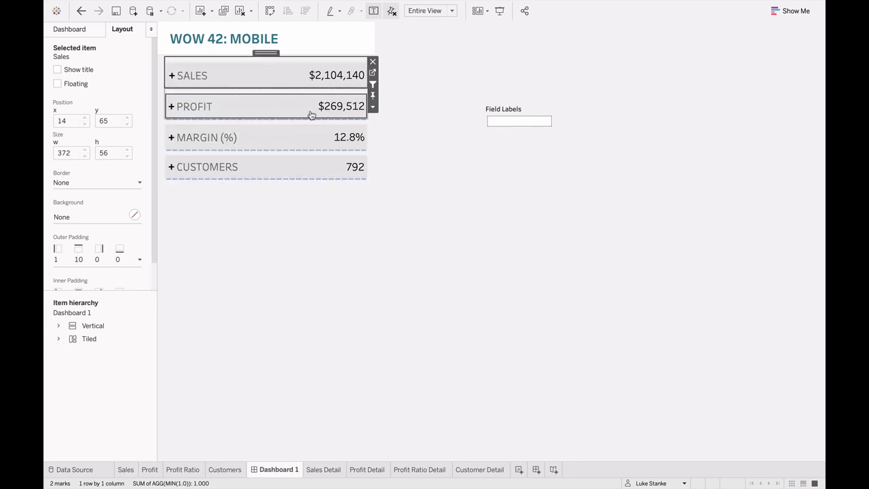
left_click(259, 105)
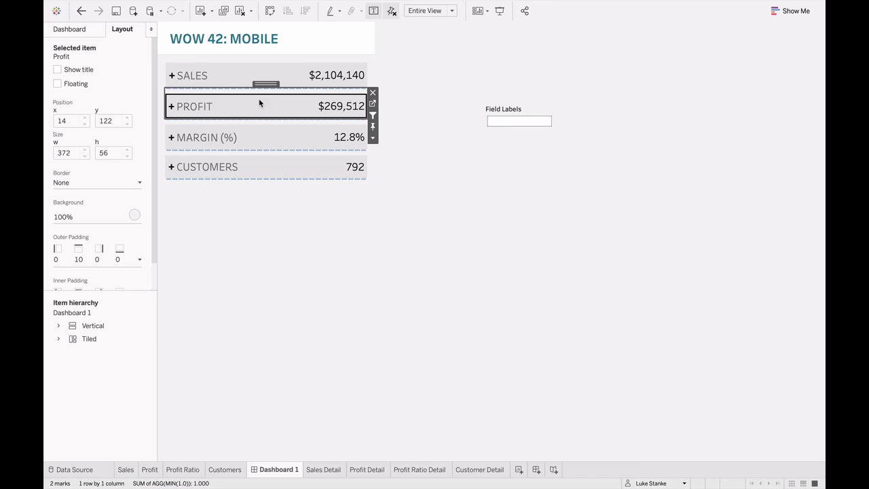